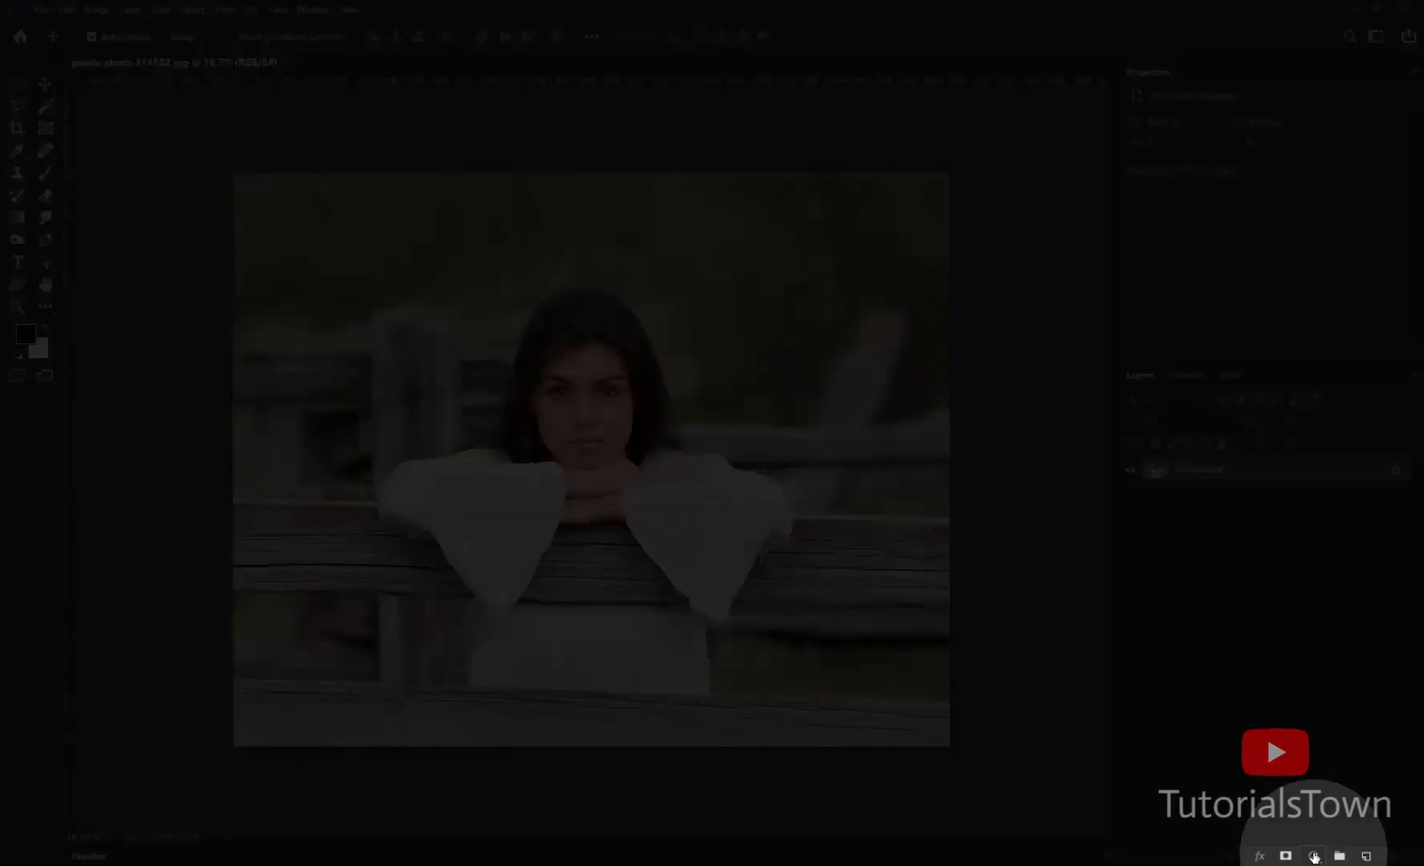
# Add a Brightness/Contrast adjustment layer above the Background layer
pyautogui.click(1313, 856)
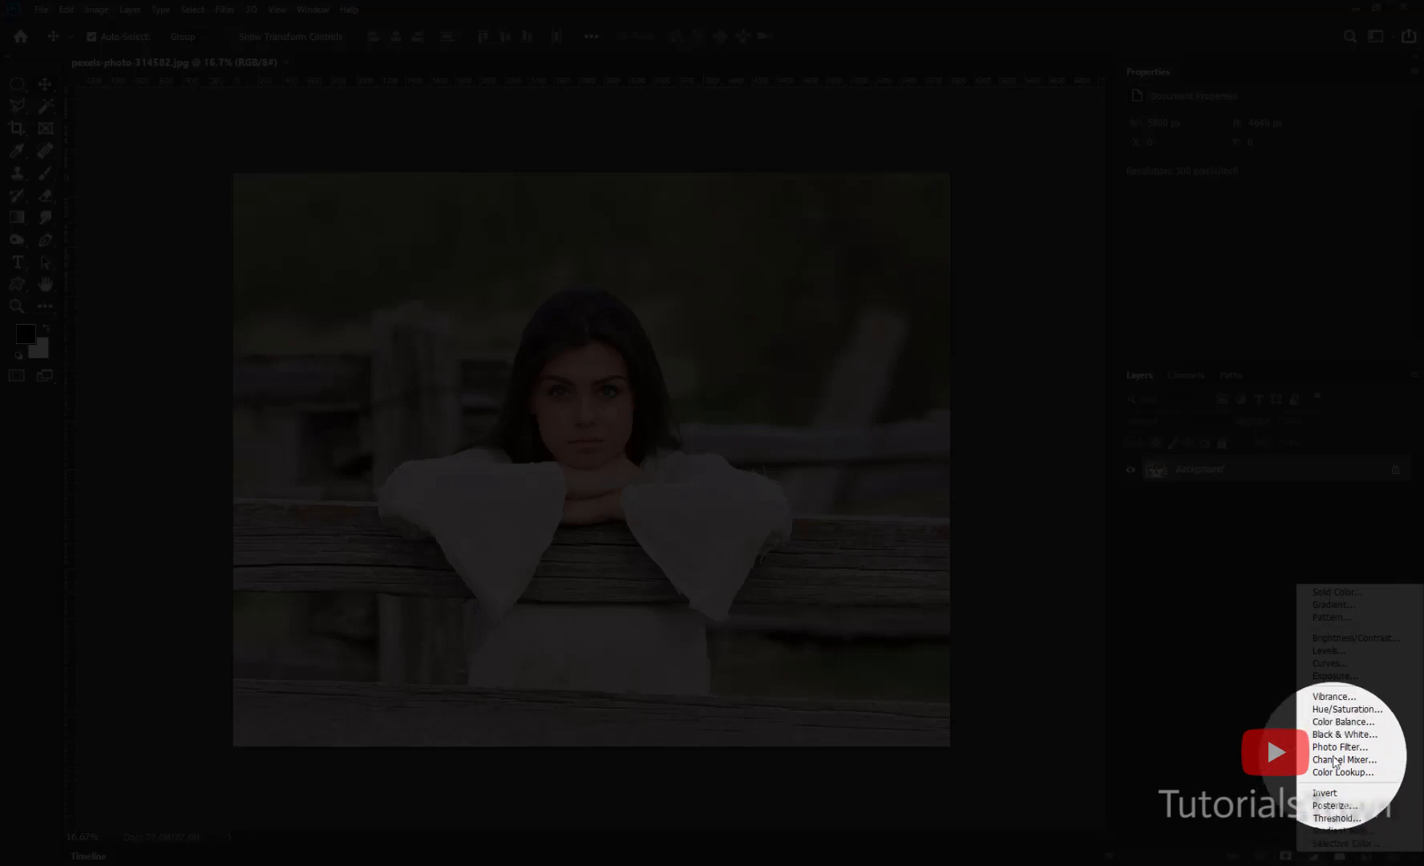
pyautogui.click(1344, 639)
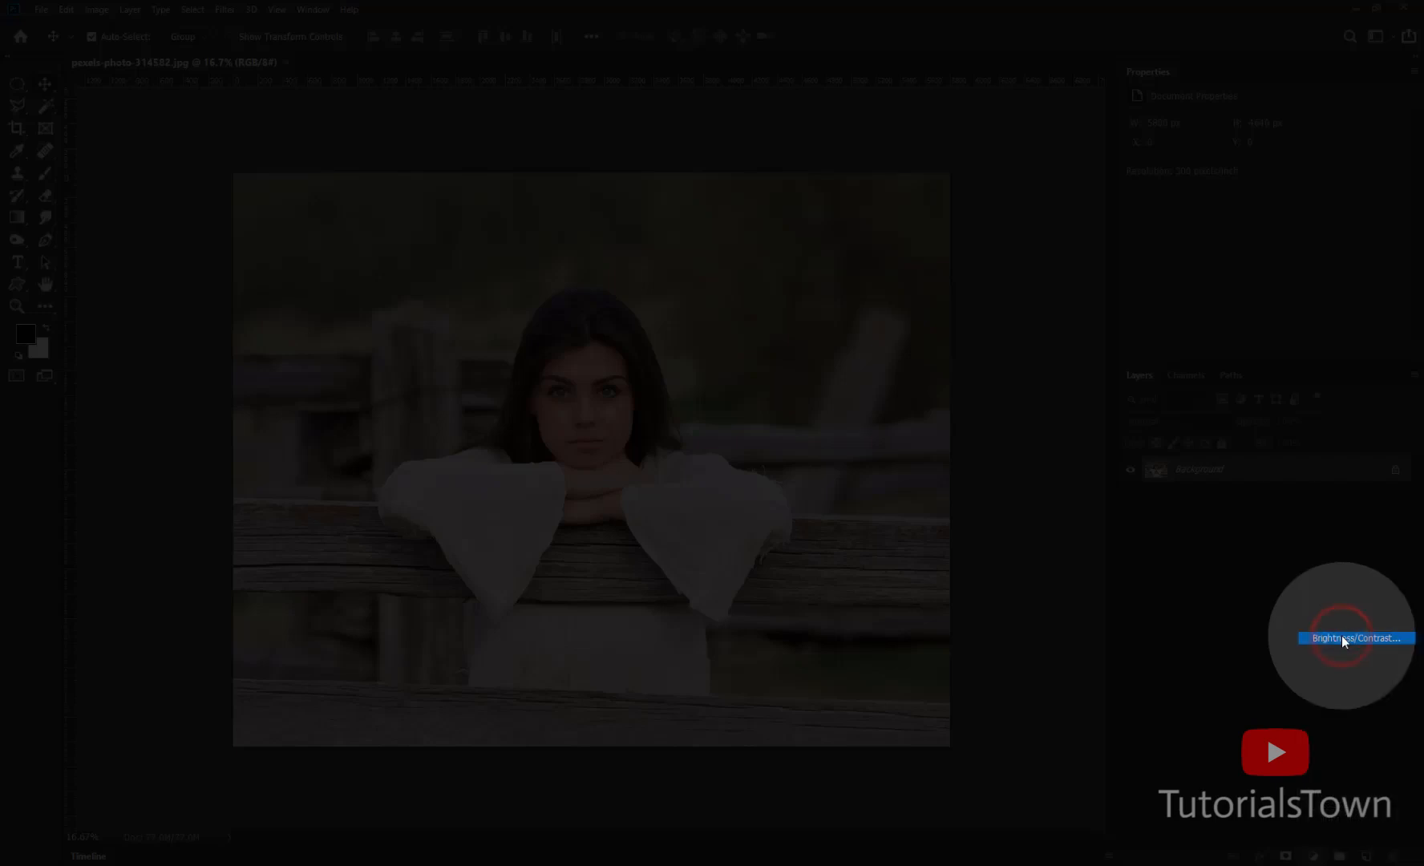
# Switch the layer list to larger thumbnails and deselect all layers
pyautogui.rightClick(1157, 489)
pyautogui.click(1177, 624)
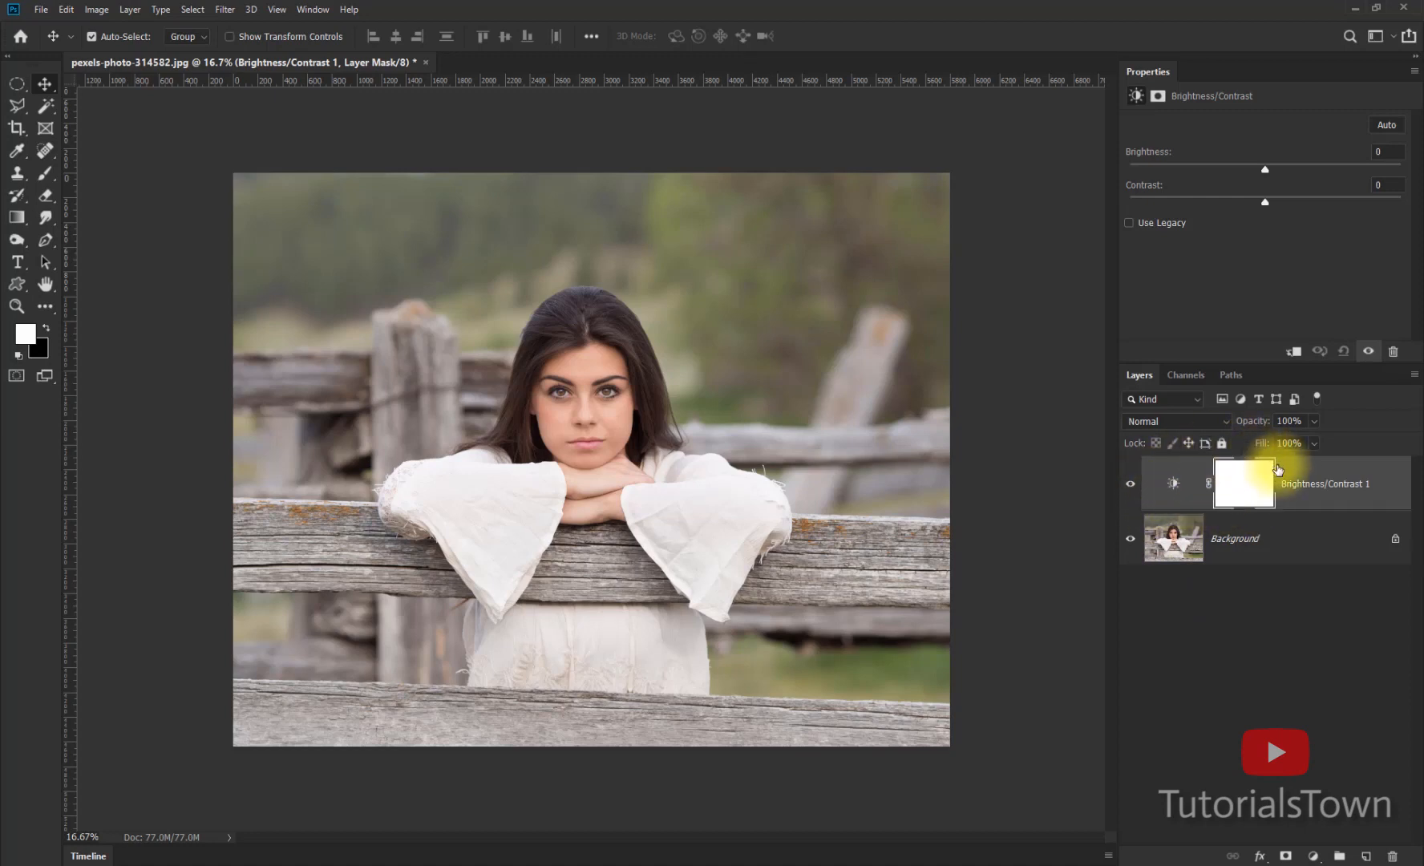
pyautogui.click(1275, 664)
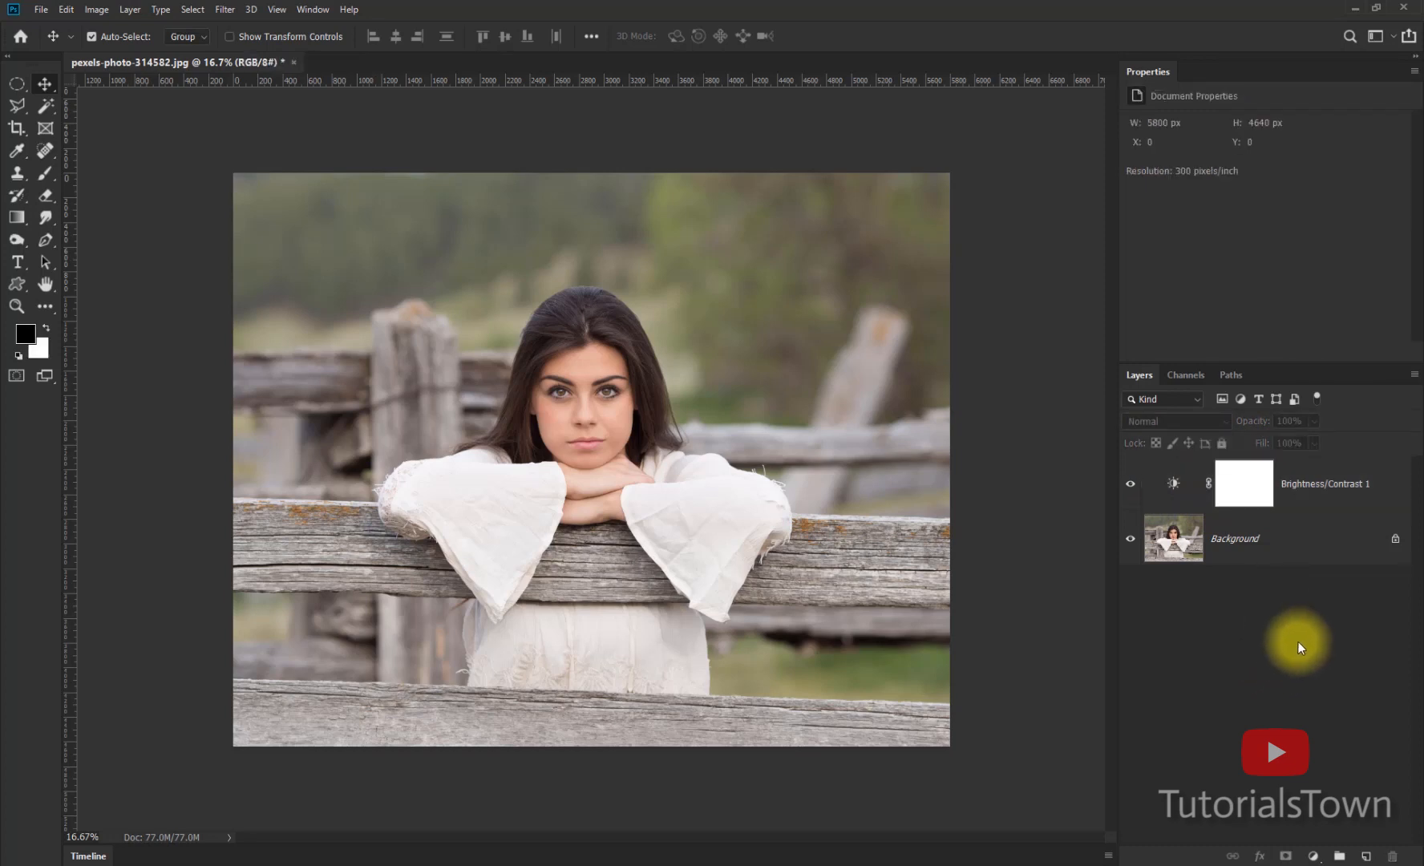
# Brighten the portrait through the Brightness/Contrast adjustment layer, setting brightness to 111 and contrast to 28
pyautogui.click(1177, 485)
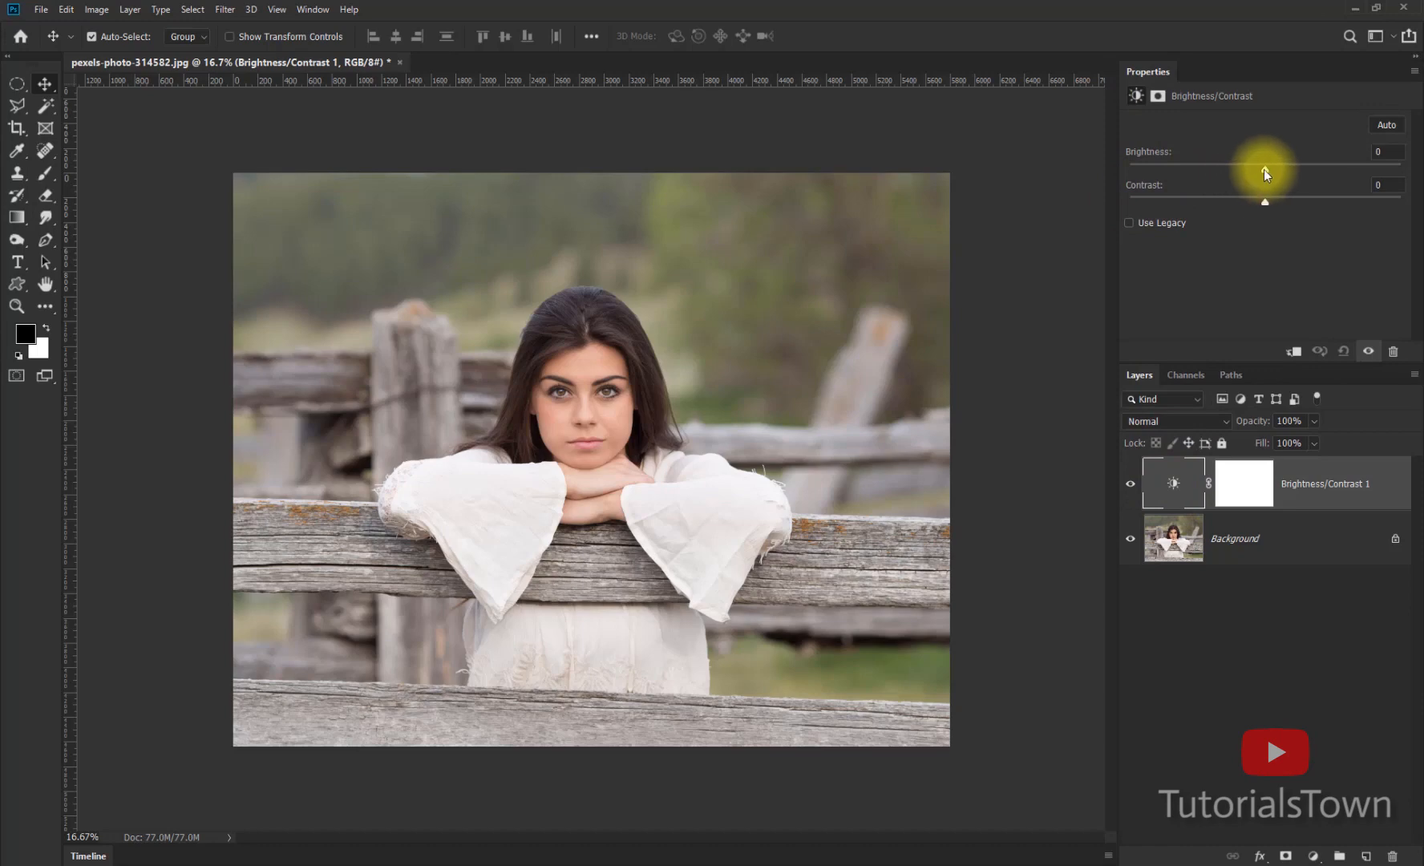
pyautogui.moveTo(1264, 169); pyautogui.dragTo(1366, 169)
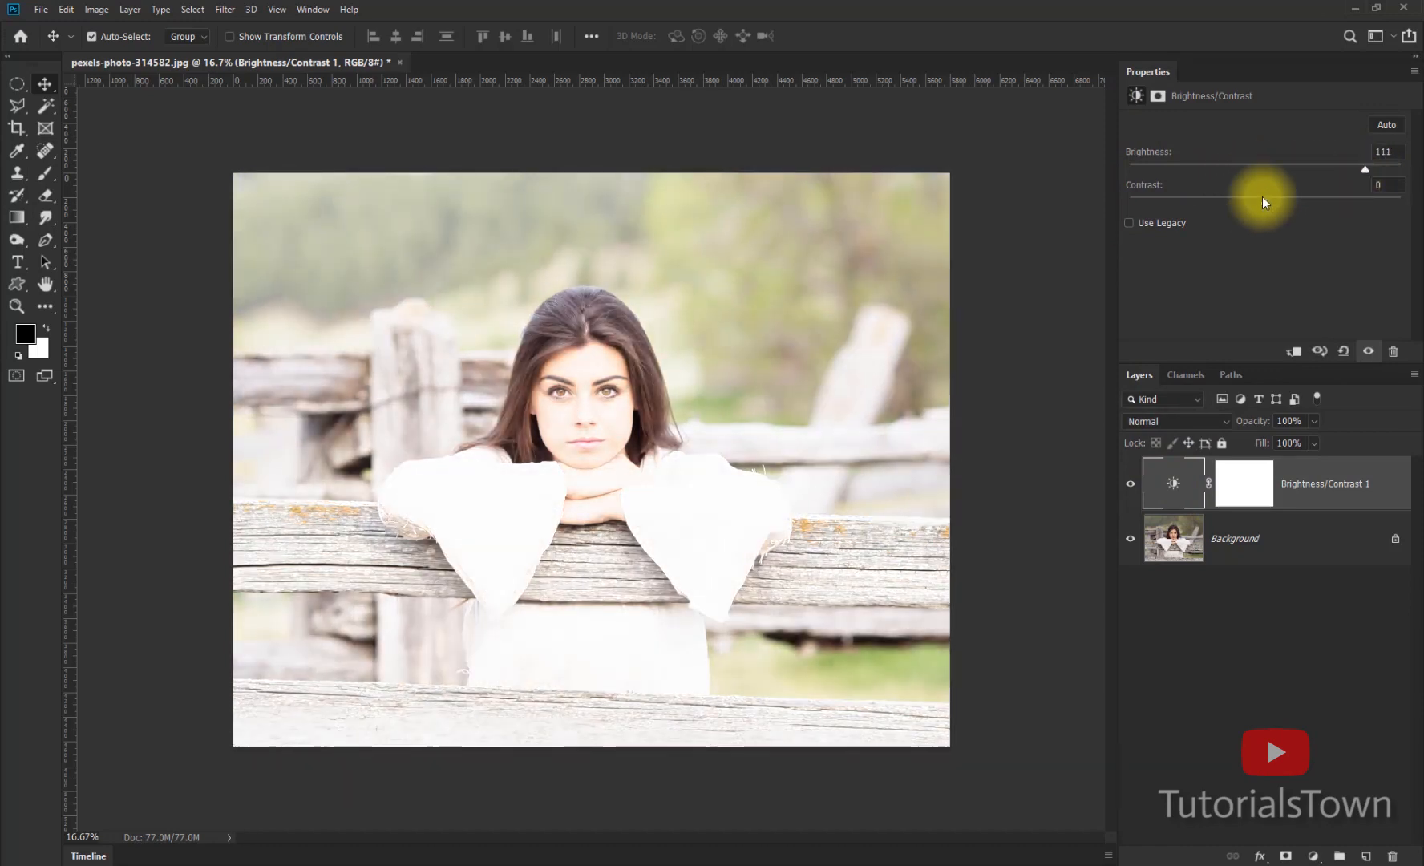
pyautogui.moveTo(1265, 201); pyautogui.dragTo(1303, 200)
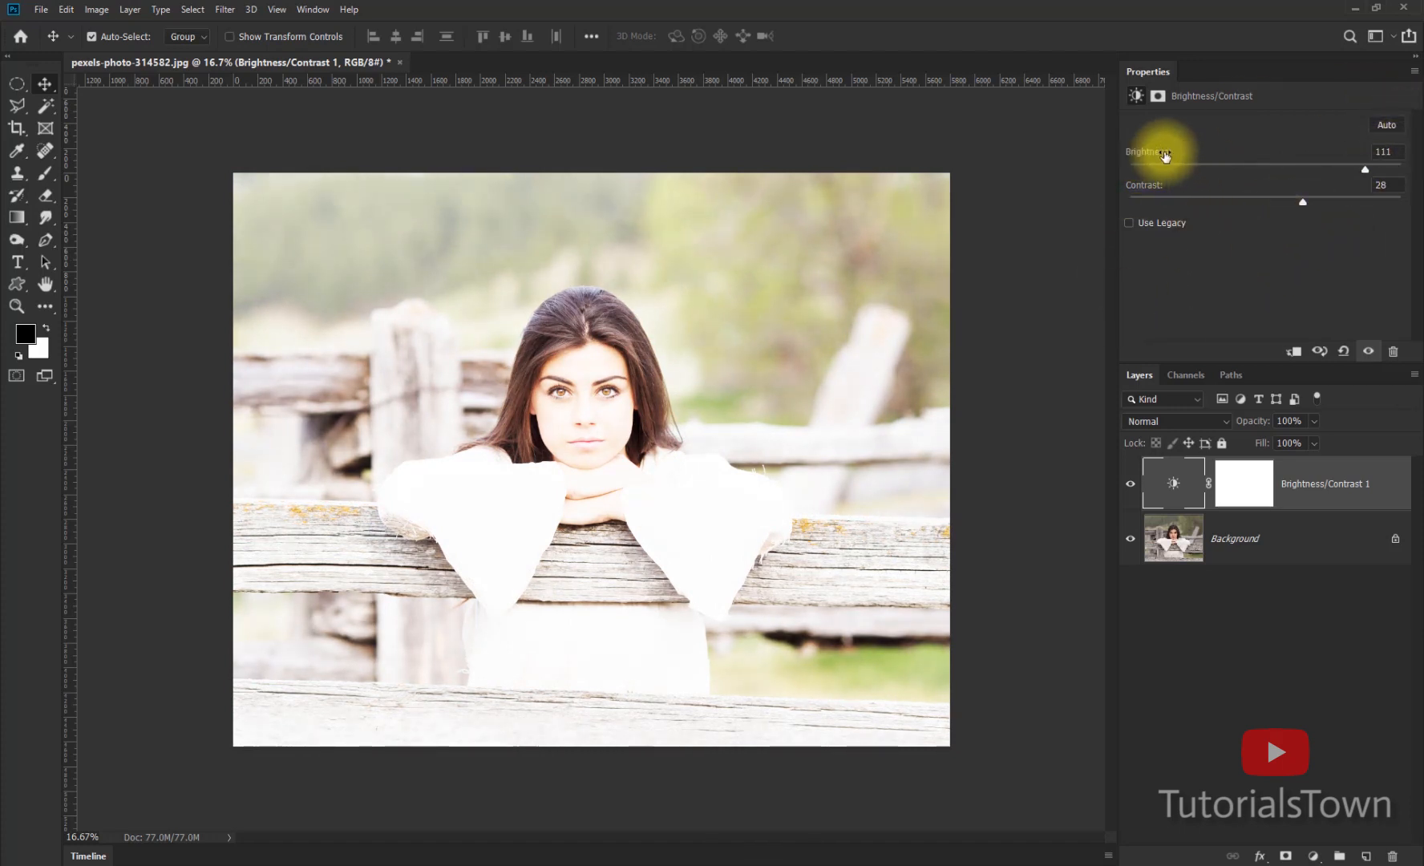
pyautogui.click(1386, 152)
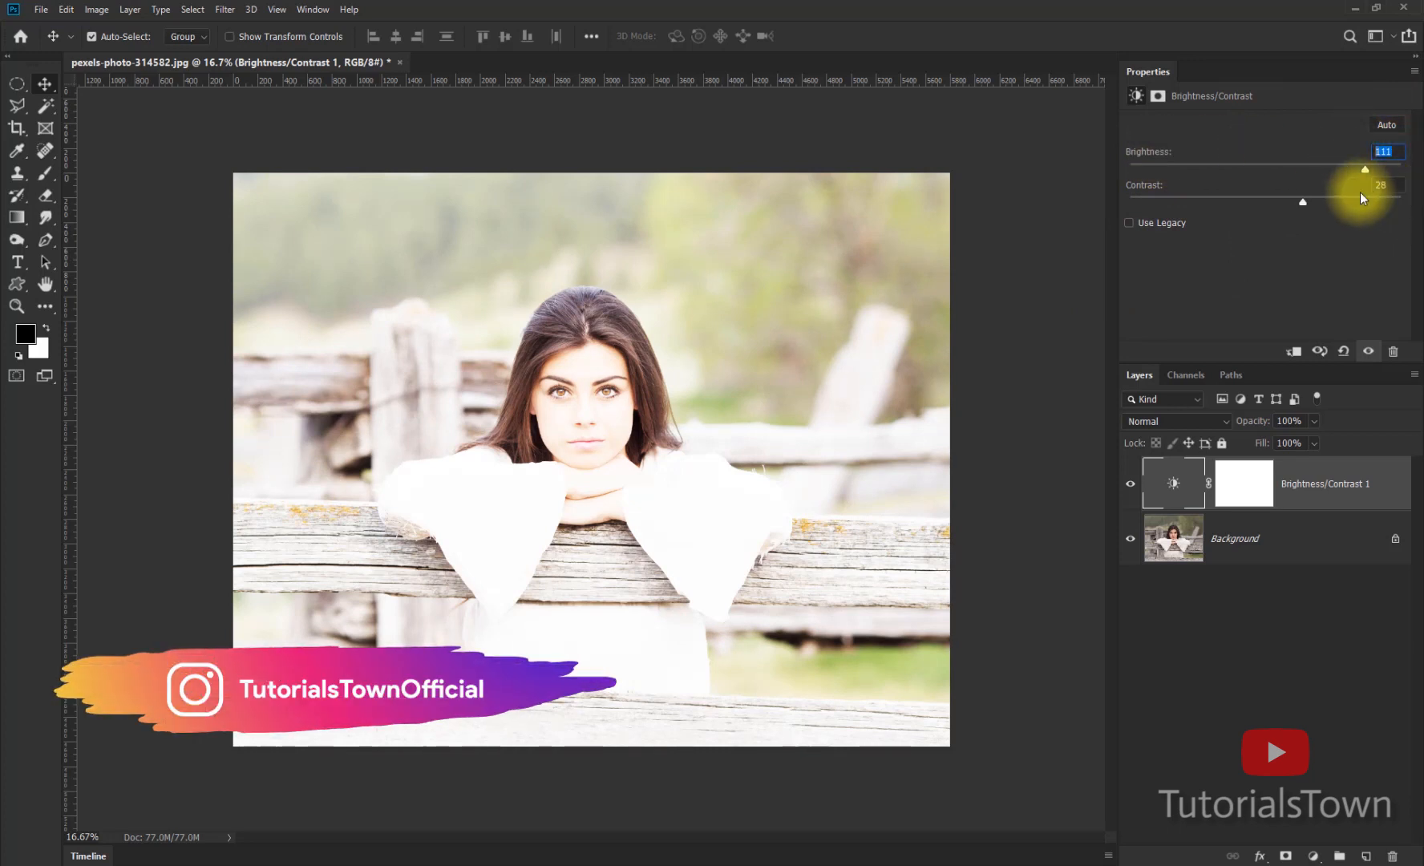
pyautogui.click(1383, 184)
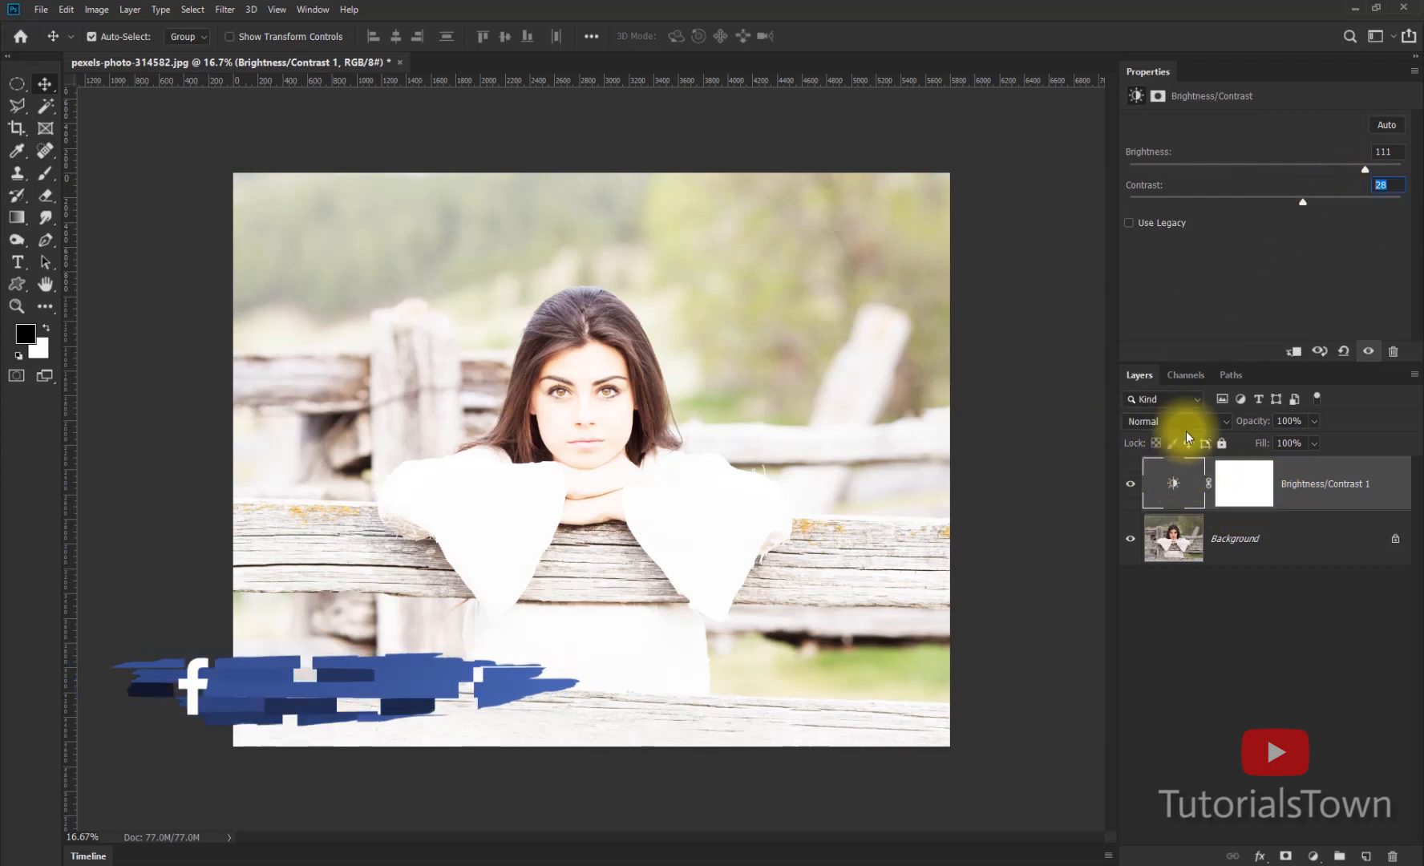
# Reopen the Brightness/Contrast layer's settings and set brightness to -51 and contrast to 9
pyautogui.click(1266, 615)
pyautogui.click(1215, 553)
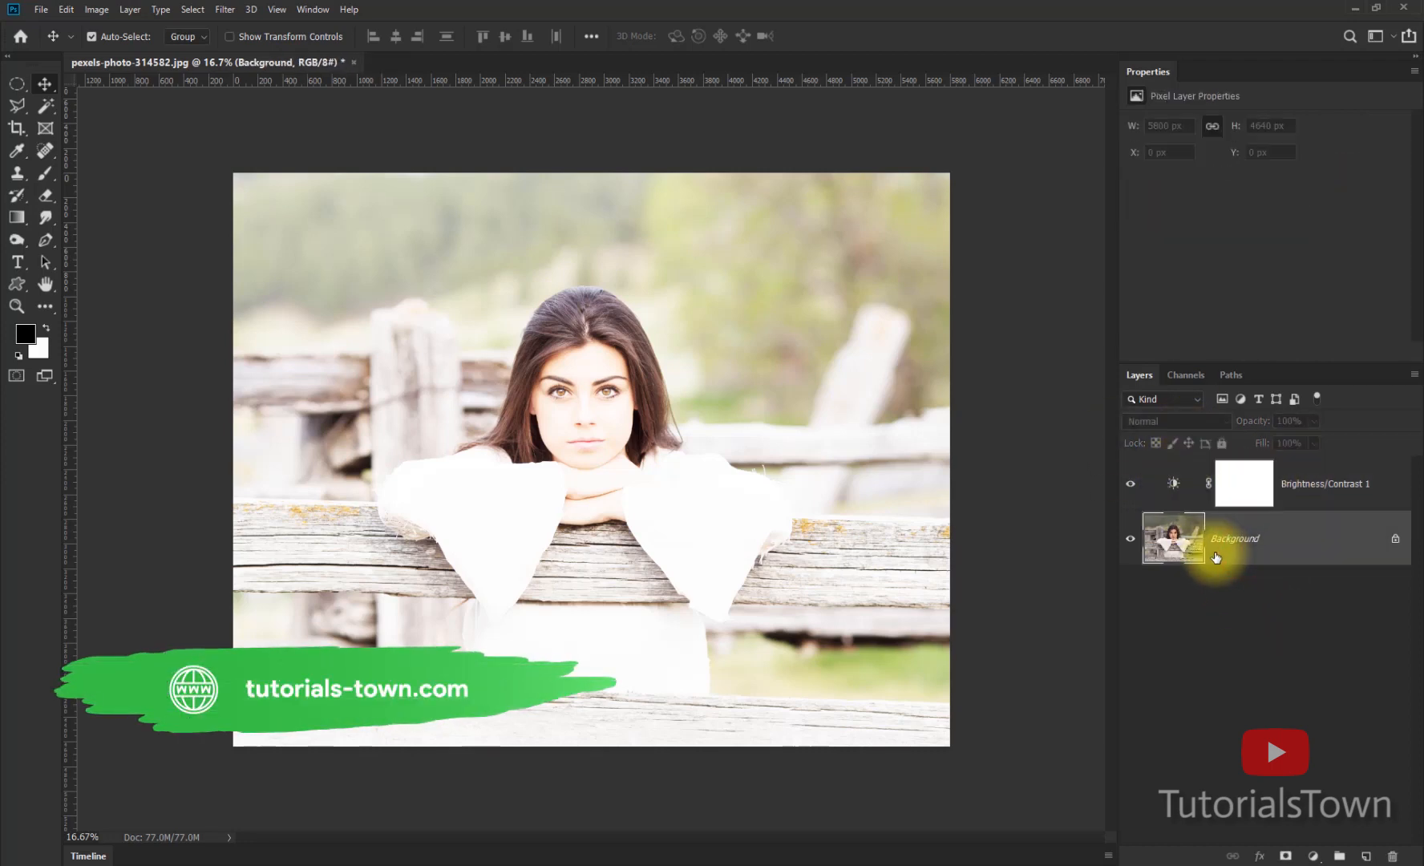
pyautogui.click(1175, 479)
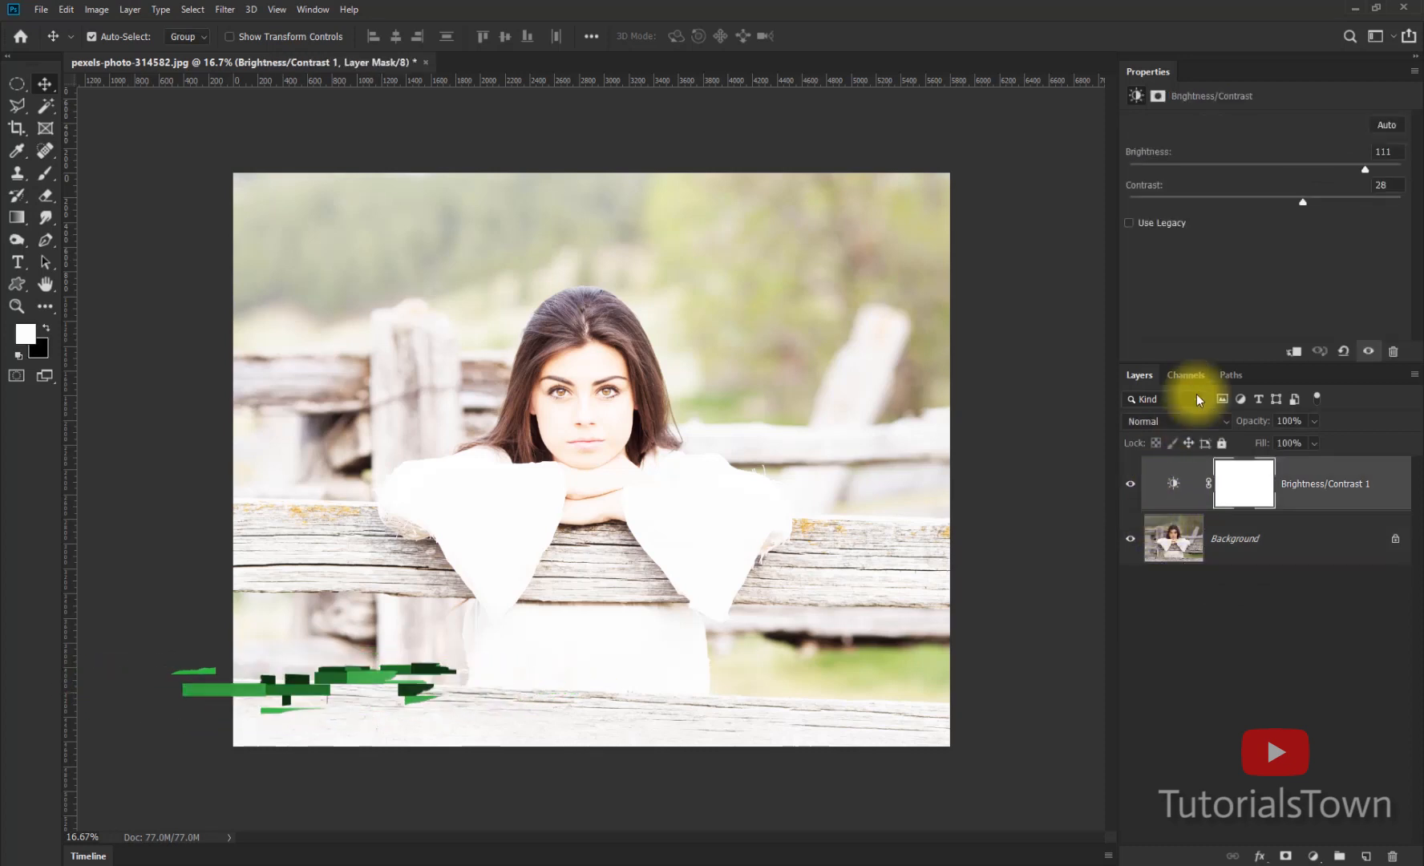
pyautogui.click(1174, 485)
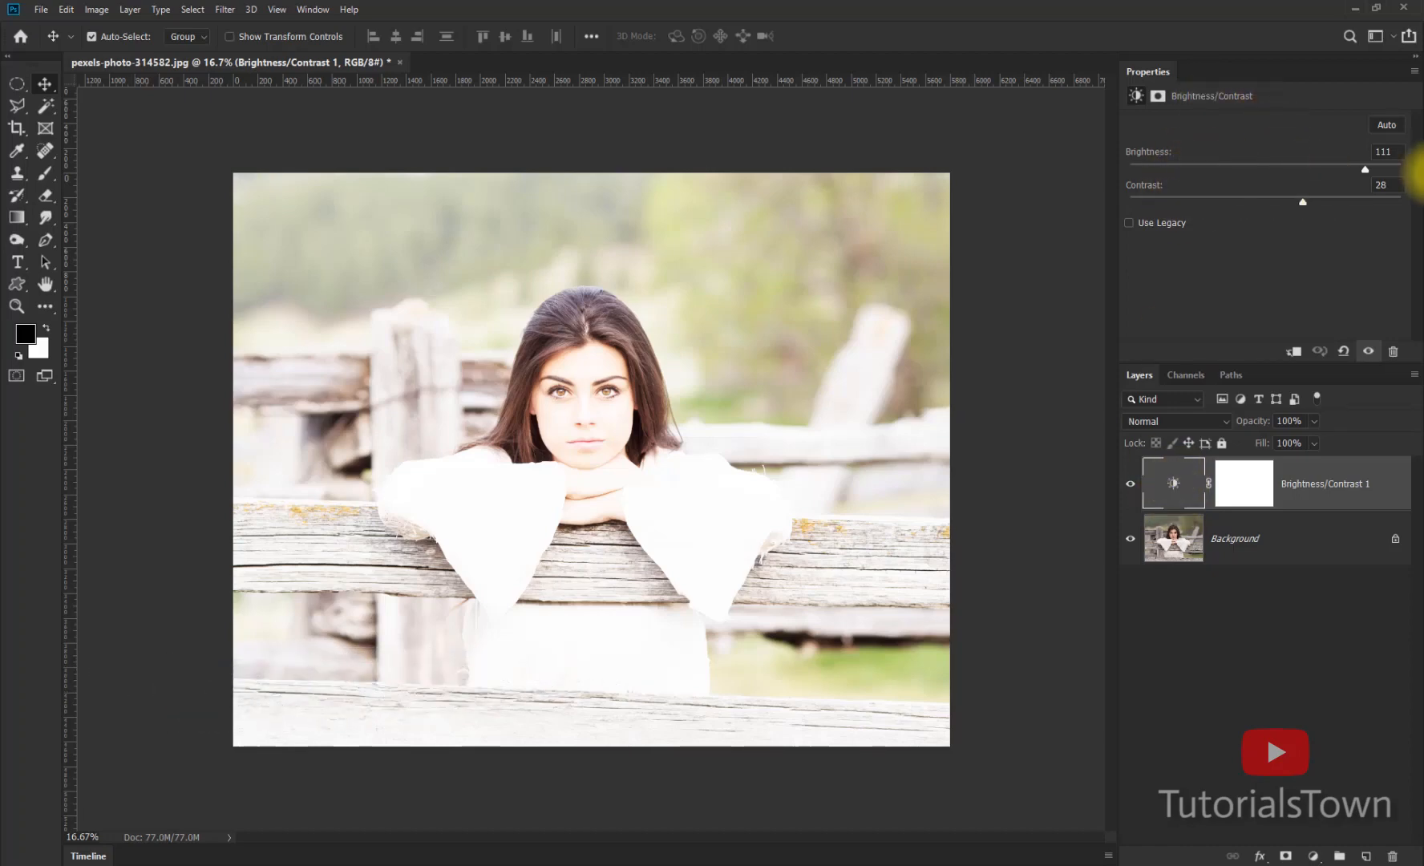
pyautogui.moveTo(1358, 170); pyautogui.dragTo(1220, 164)
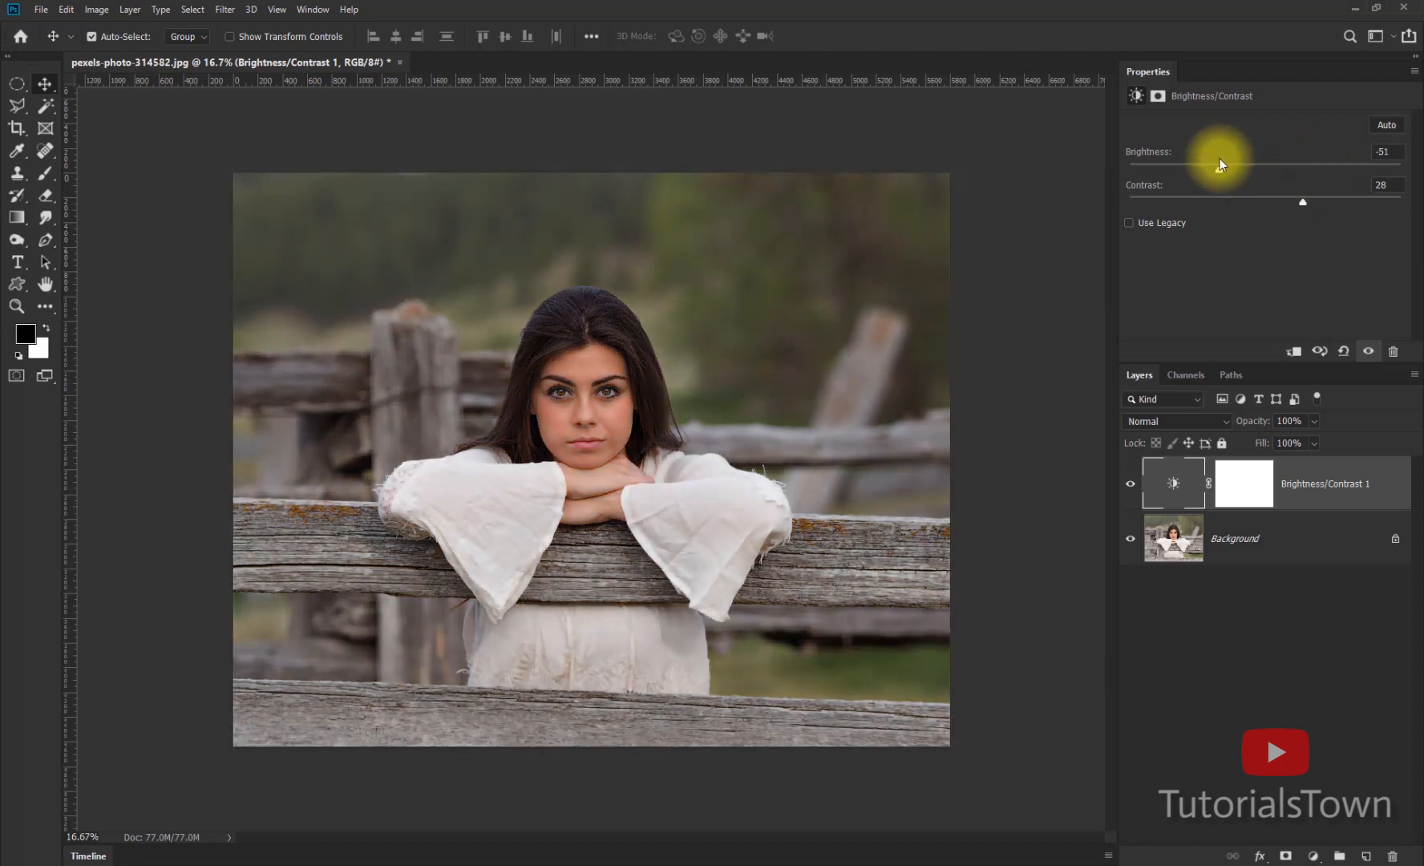
pyautogui.moveTo(1301, 197)
pyautogui.mouseDown()
pyautogui.moveTo(1335, 203)
pyautogui.moveTo(1232, 194)
pyautogui.moveTo(1275, 201)
pyautogui.mouseUp()
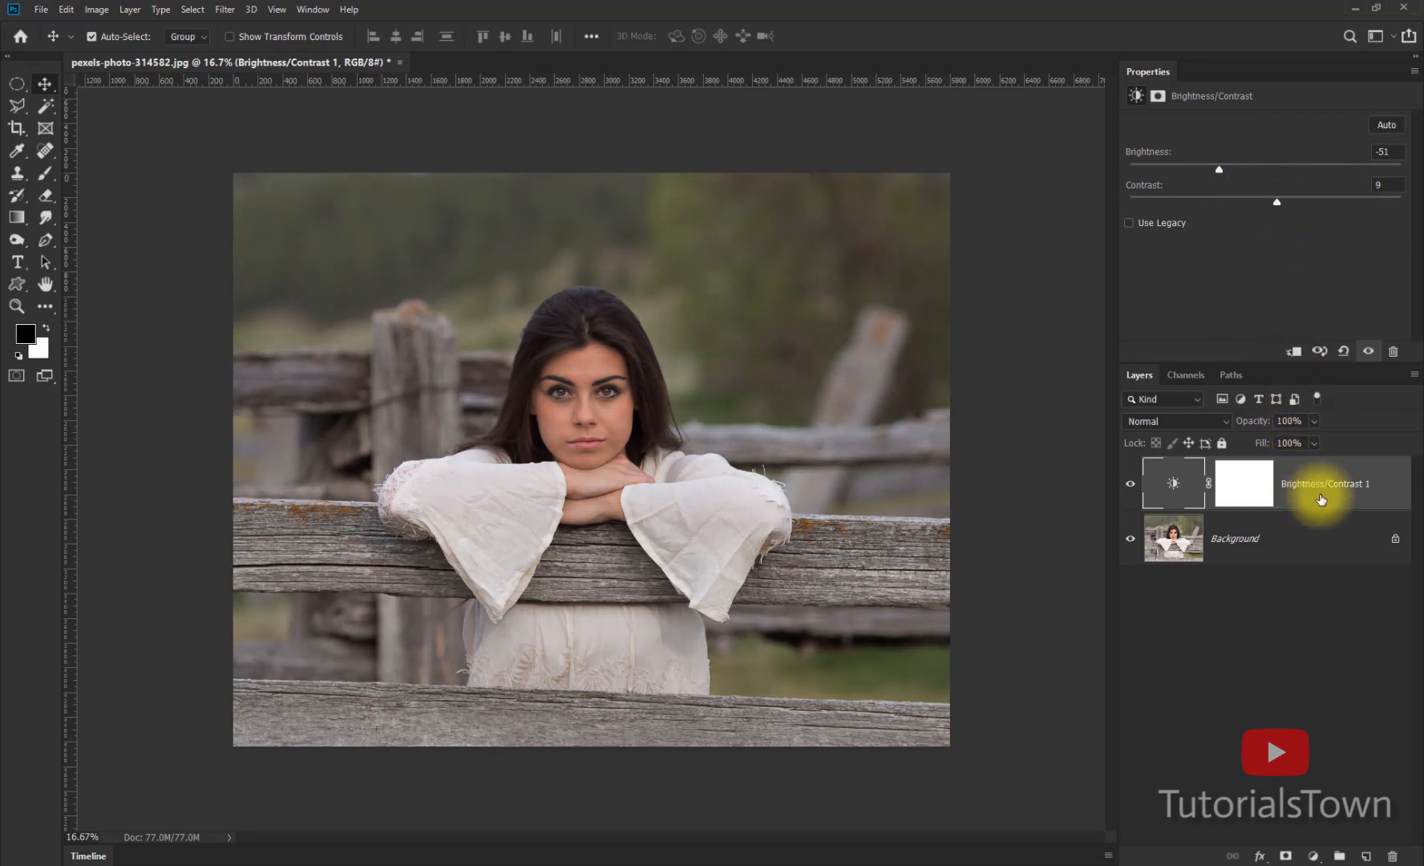
# Delete the Brightness/Contrast layer and apply brightness 78 and contrast 20 directly to the Background layer
pyautogui.moveTo(1319, 500); pyautogui.dragTo(1394, 856)
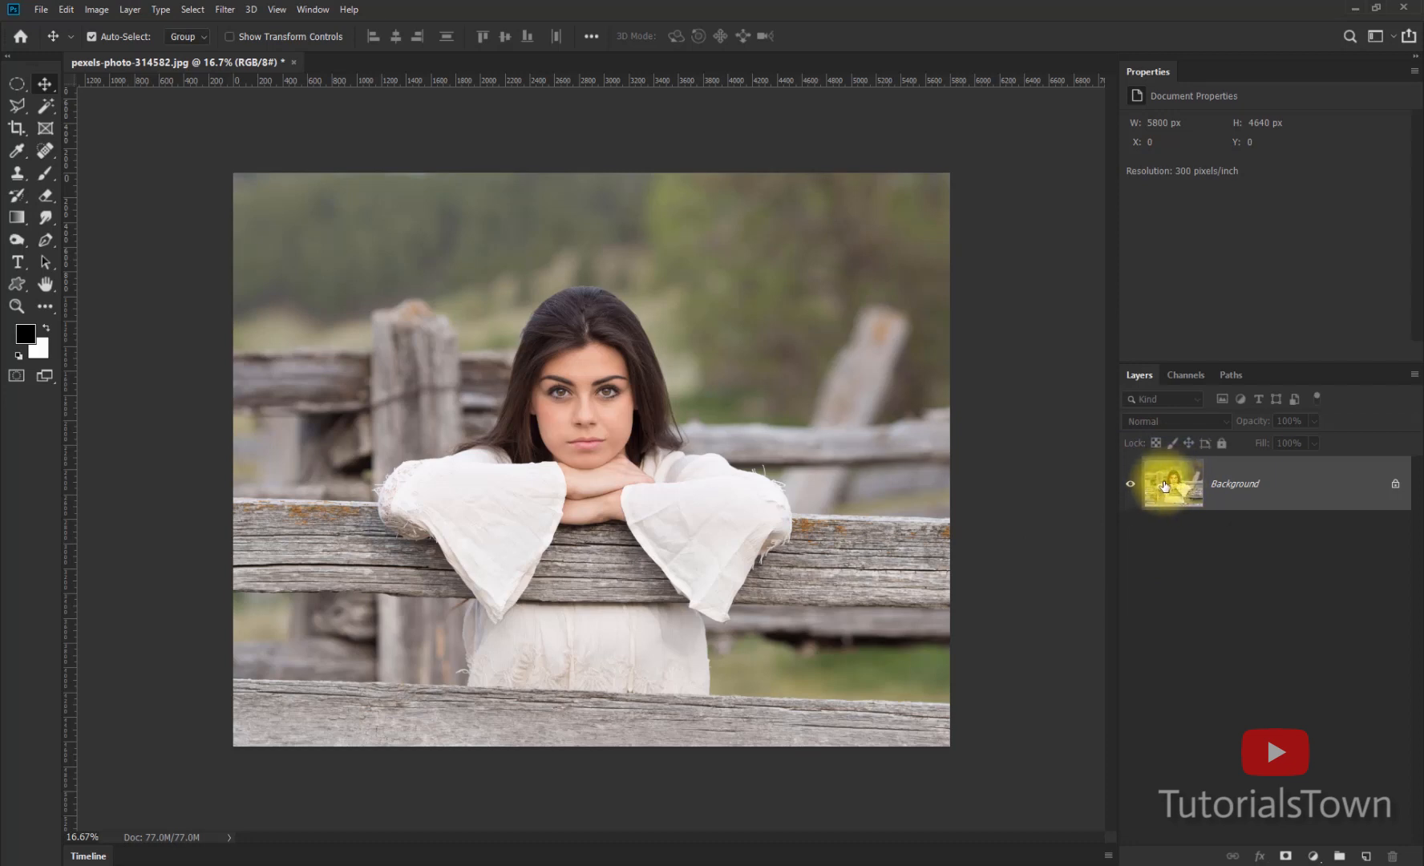
pyautogui.click(109, 11)
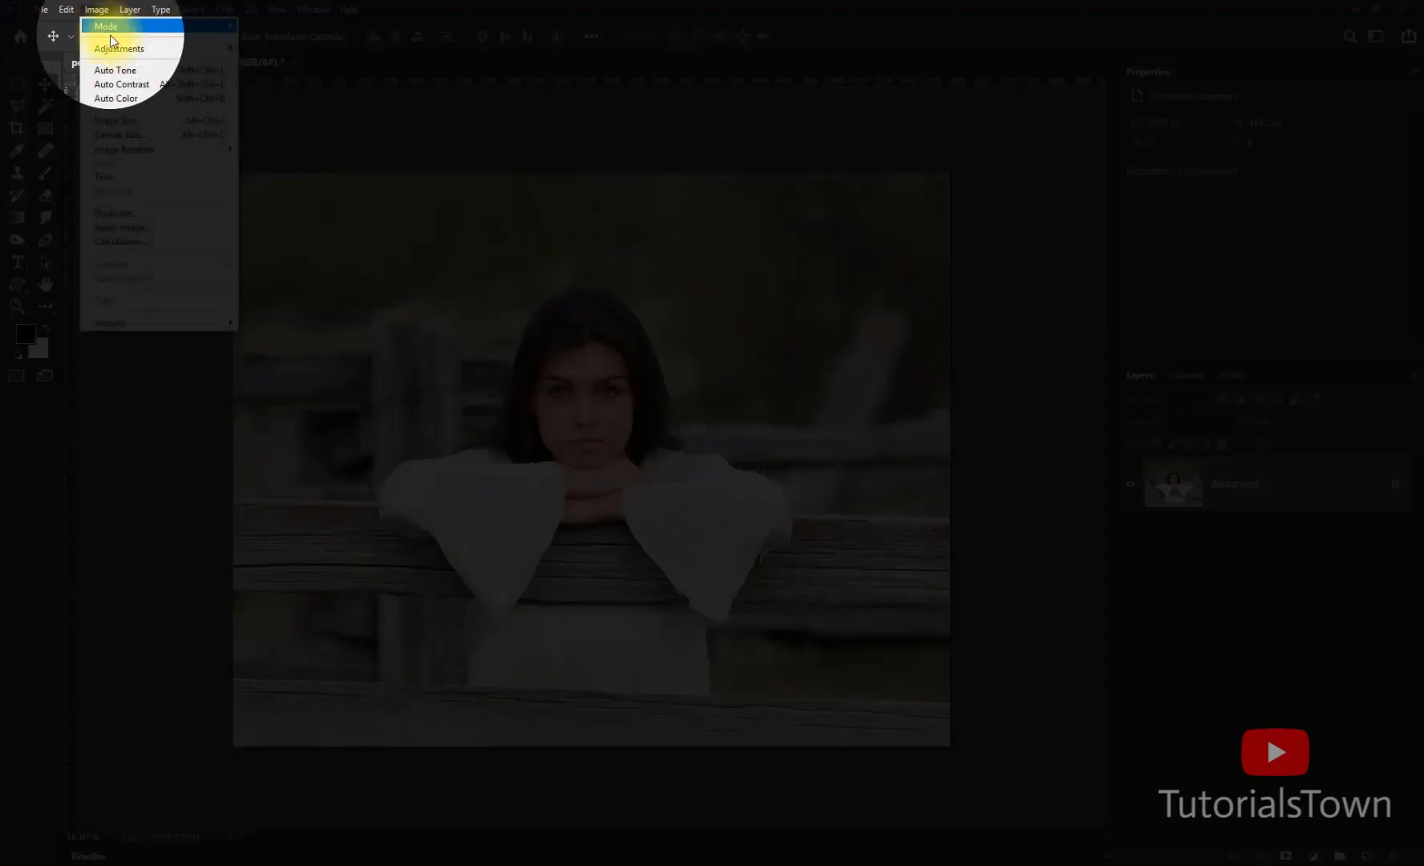
pyautogui.moveTo(124, 50)
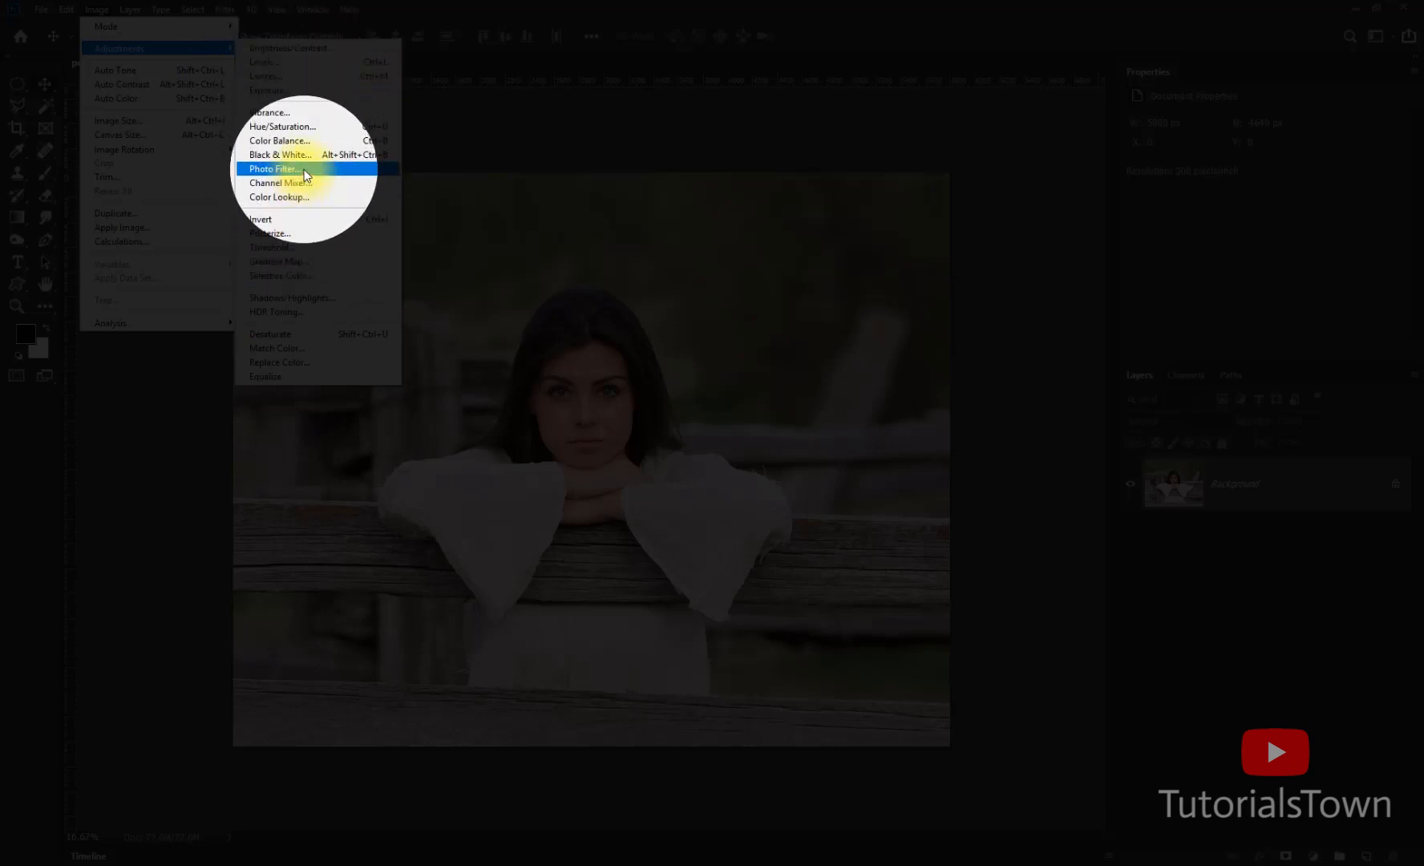
pyautogui.click(305, 53)
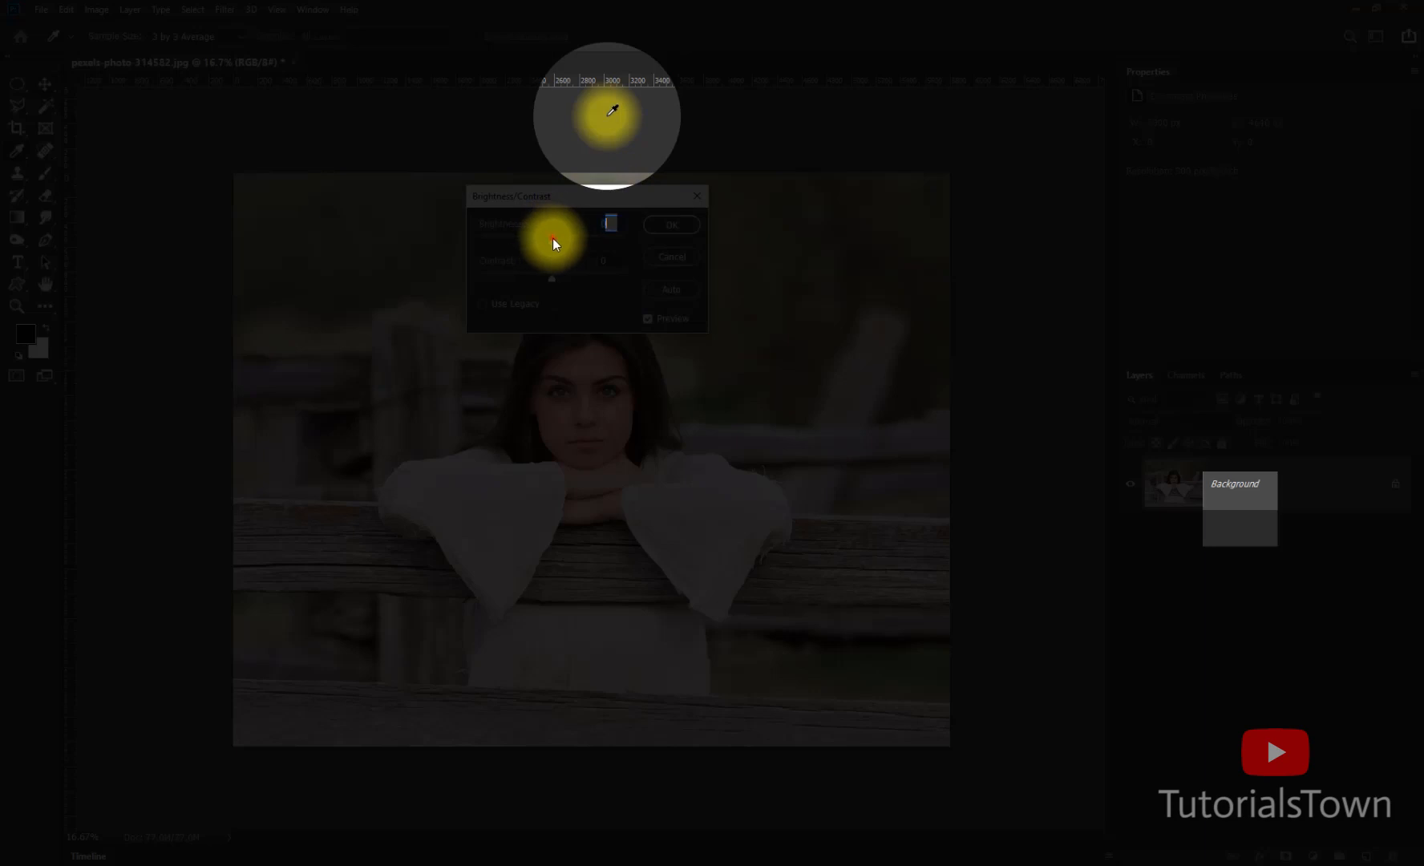
pyautogui.moveTo(553, 238); pyautogui.dragTo(586, 233)
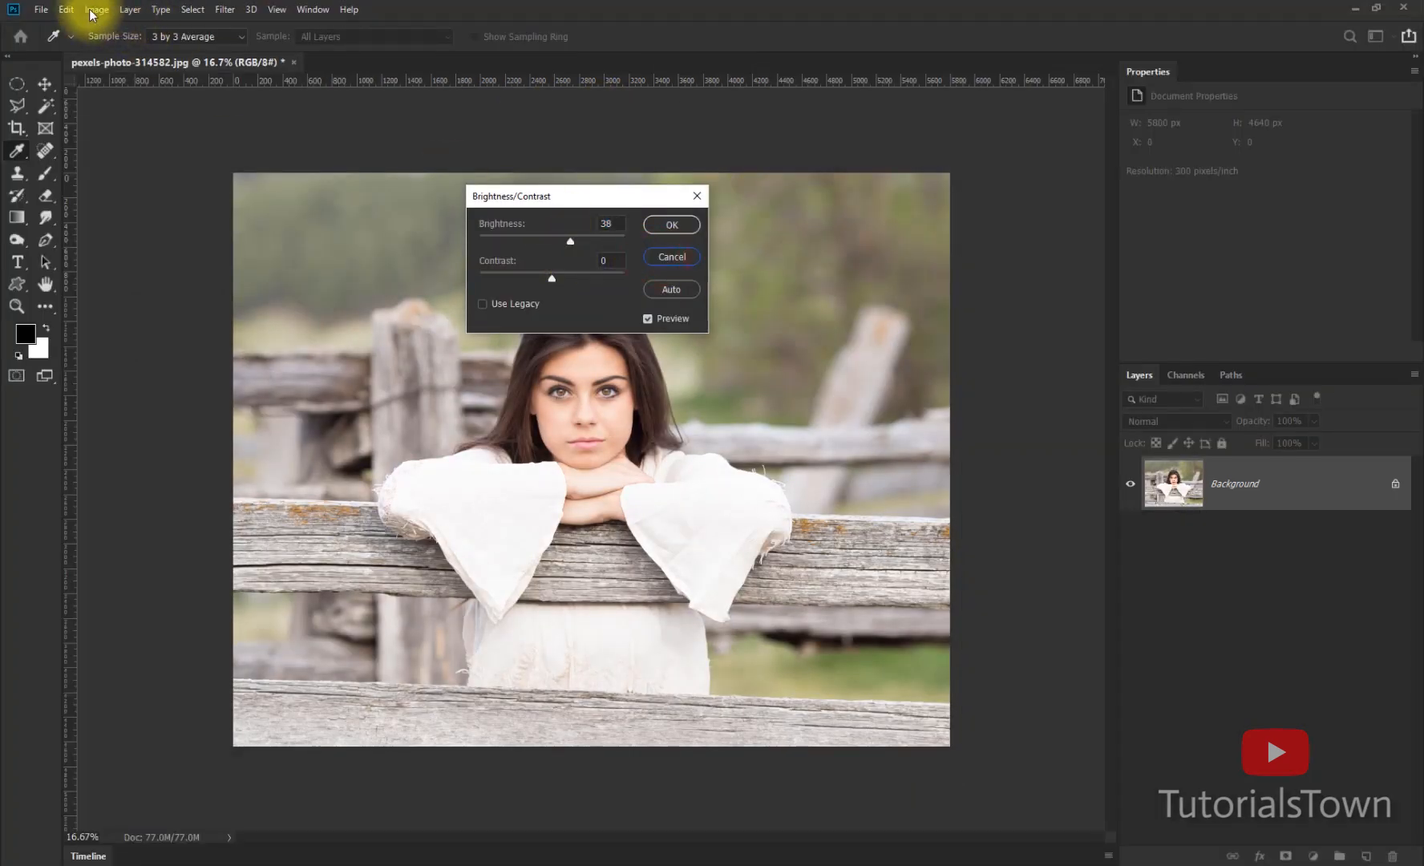
pyautogui.click(95, 11)
pyautogui.moveTo(619, 223); pyautogui.dragTo(597, 273)
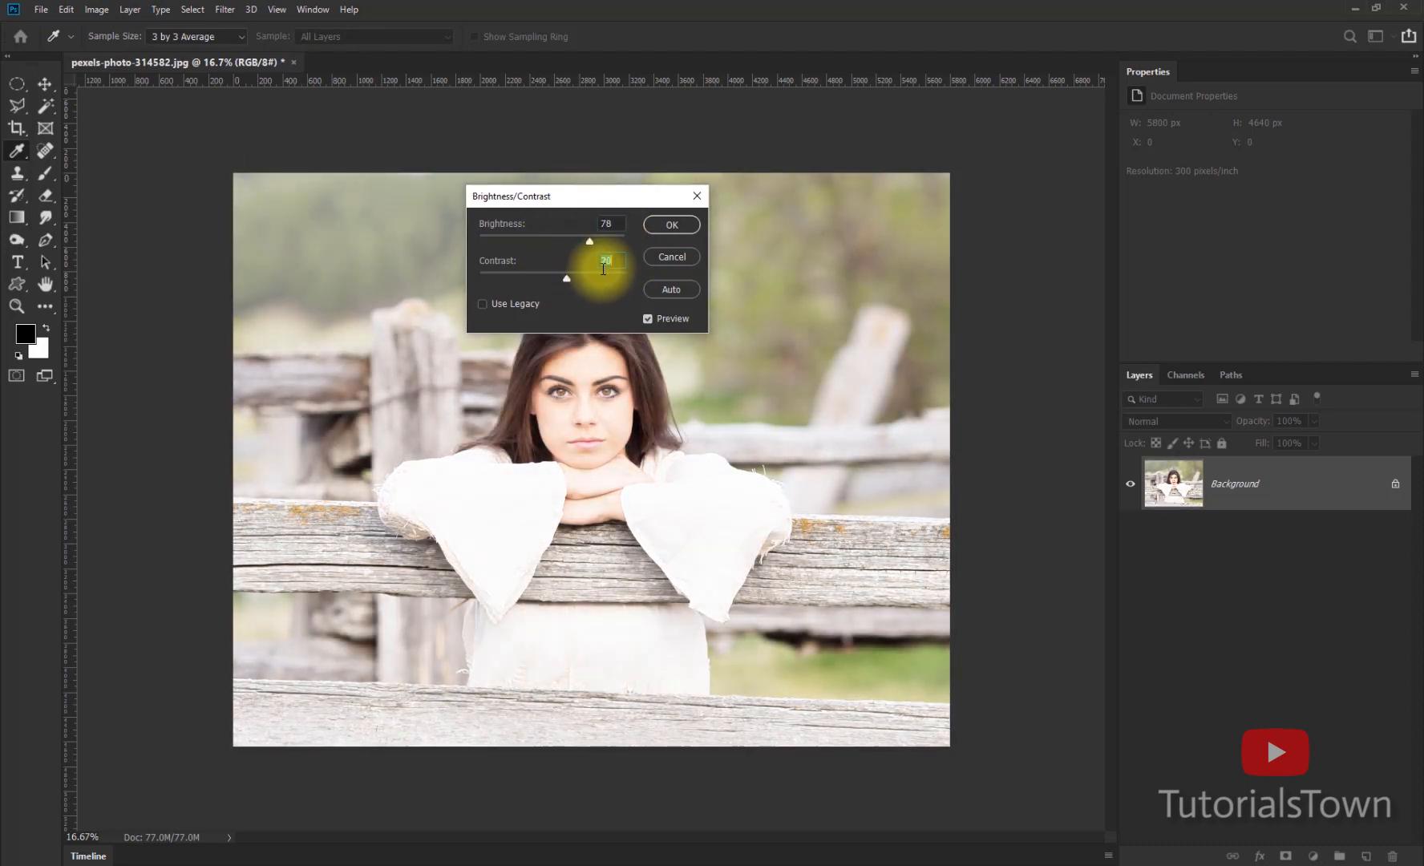
pyautogui.click(672, 224)
pyautogui.press('v')
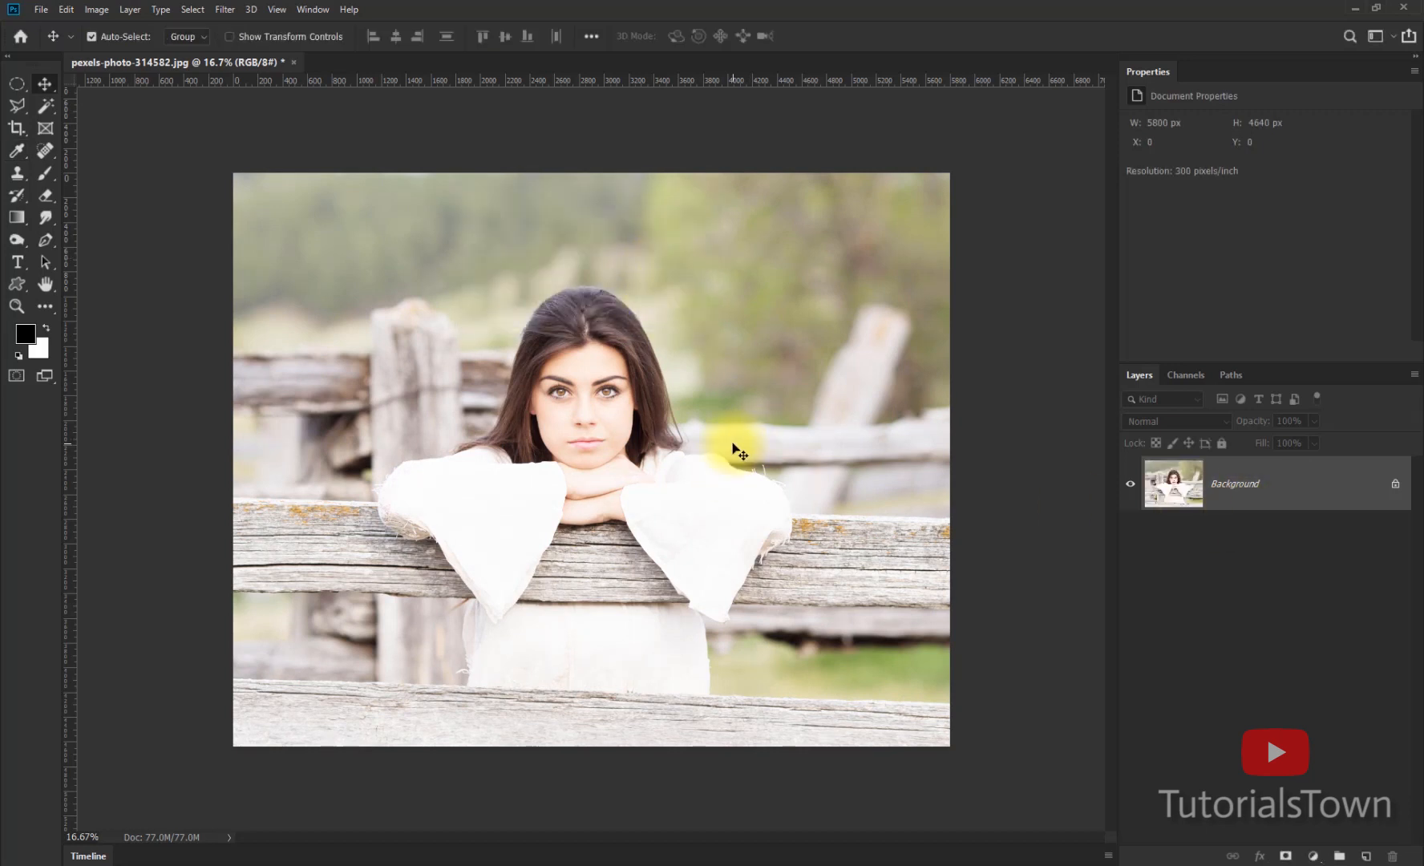
# Try a second direct Brightness/Contrast adjustment on the Background layer with brightness 84 and contrast 29
pyautogui.click(97, 10)
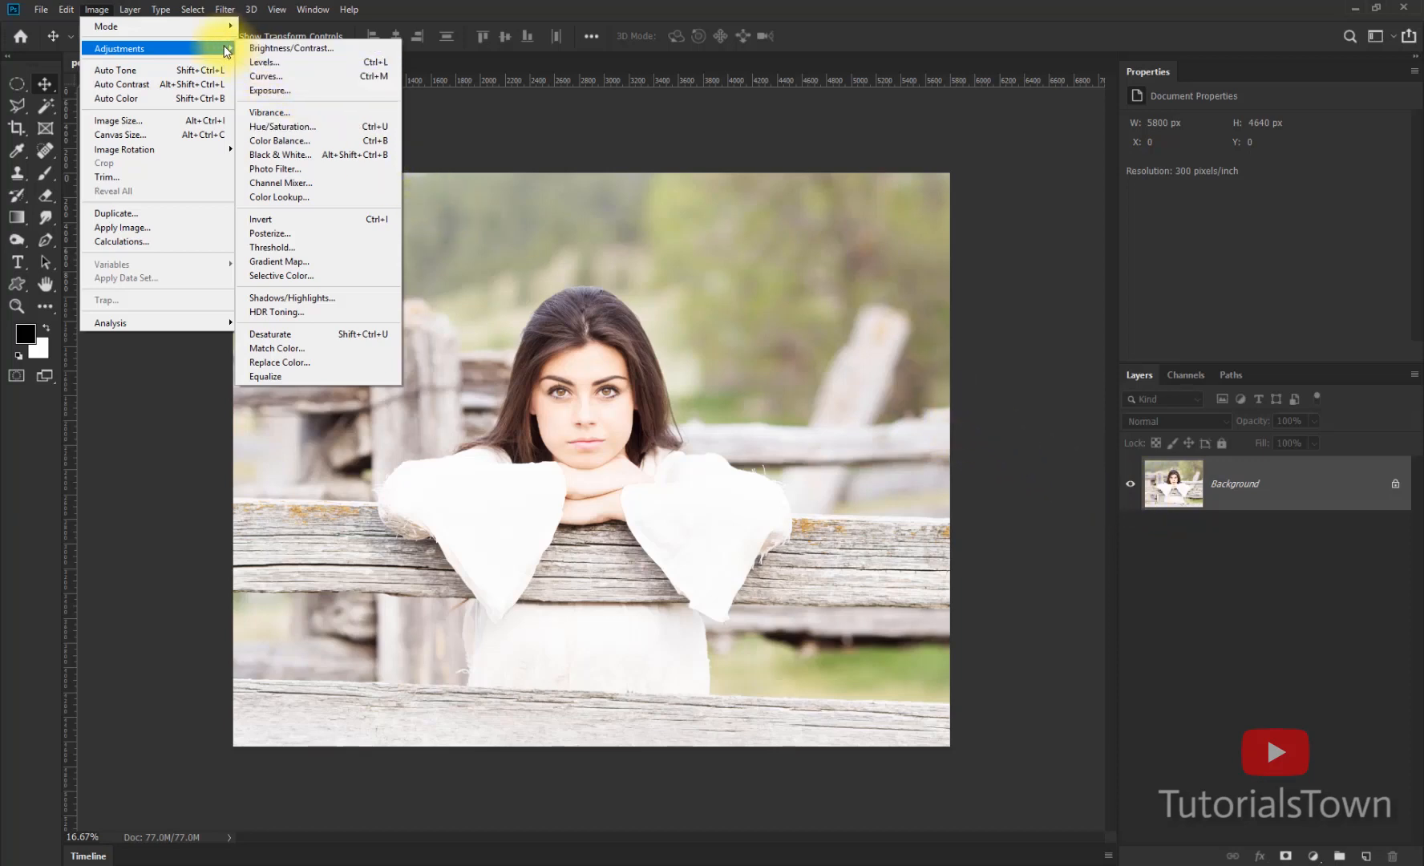
pyautogui.click(282, 50)
pyautogui.moveTo(608, 198); pyautogui.dragTo(798, 281)
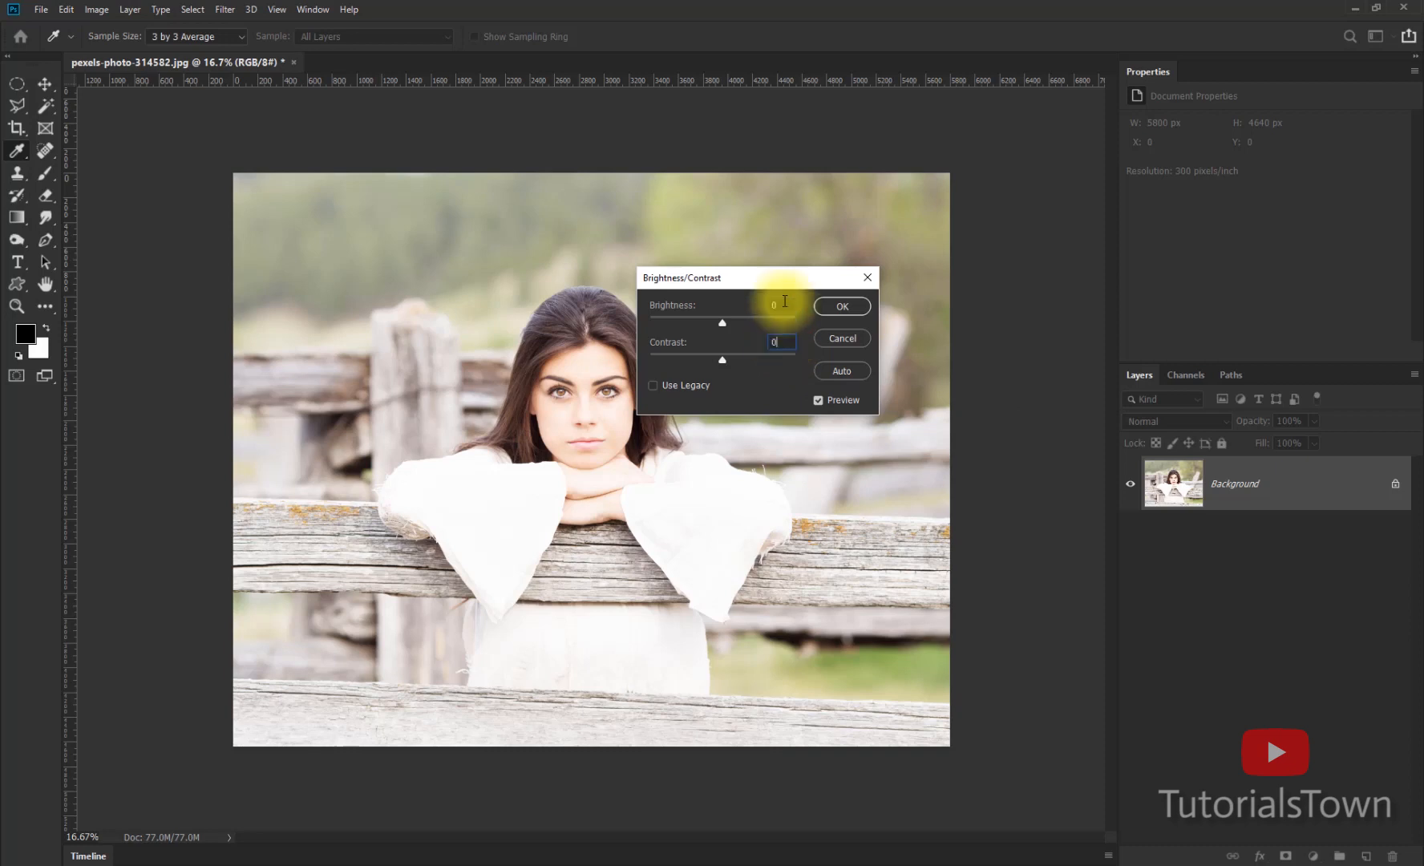
pyautogui.click(786, 307)
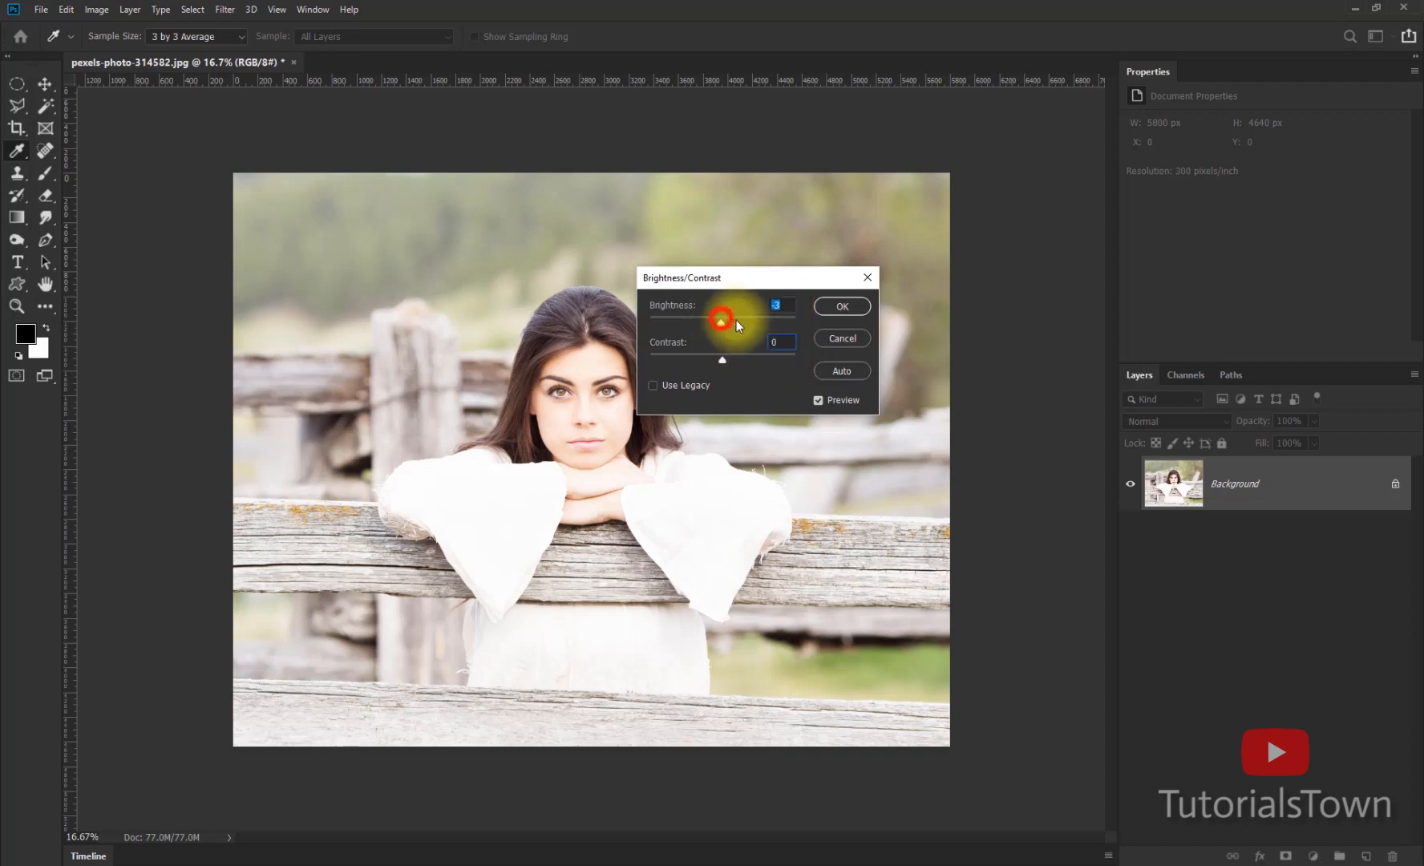
pyautogui.moveTo(736, 321); pyautogui.dragTo(747, 361)
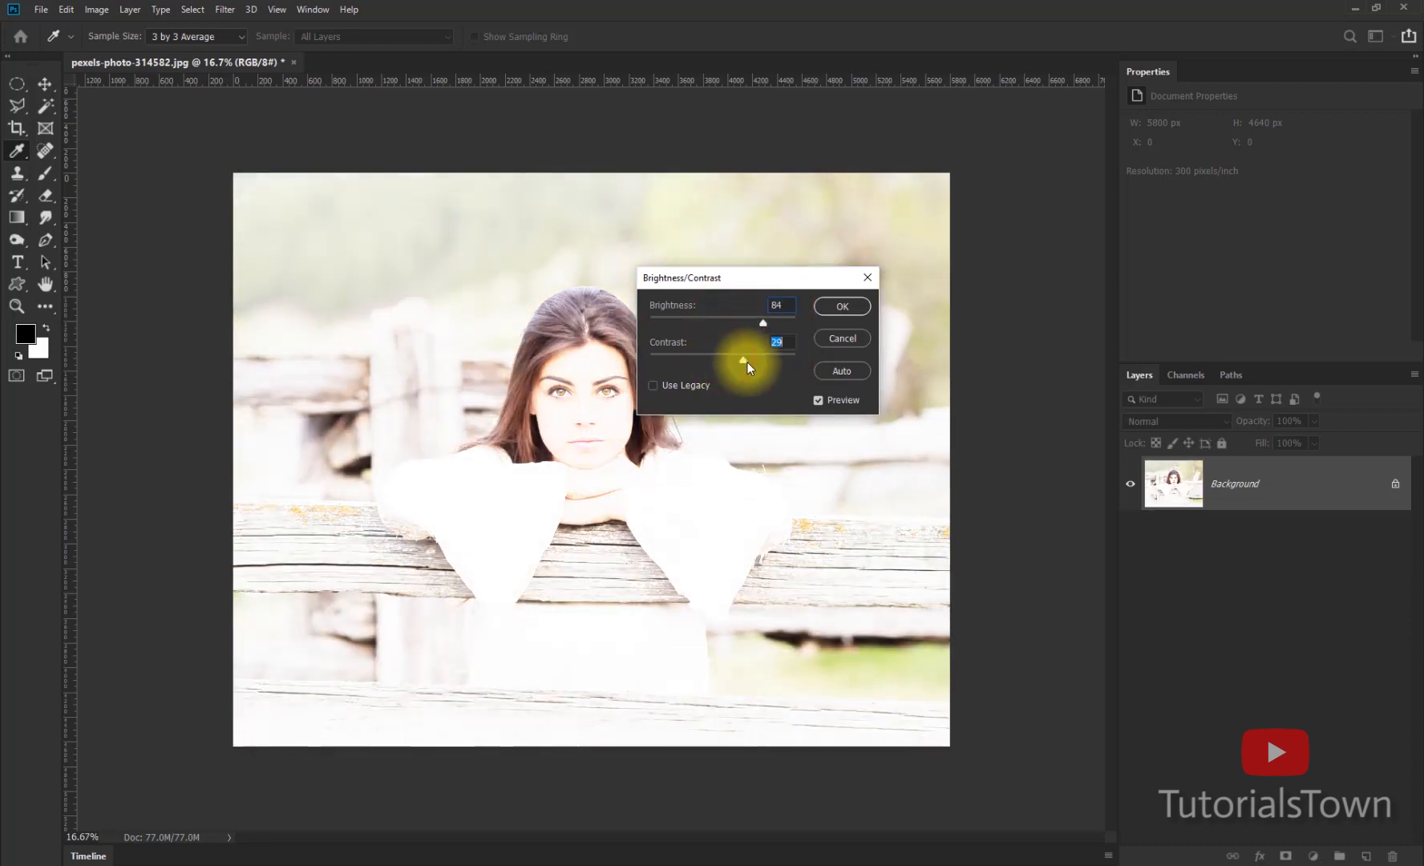
pyautogui.click(829, 349)
pyautogui.press('v')
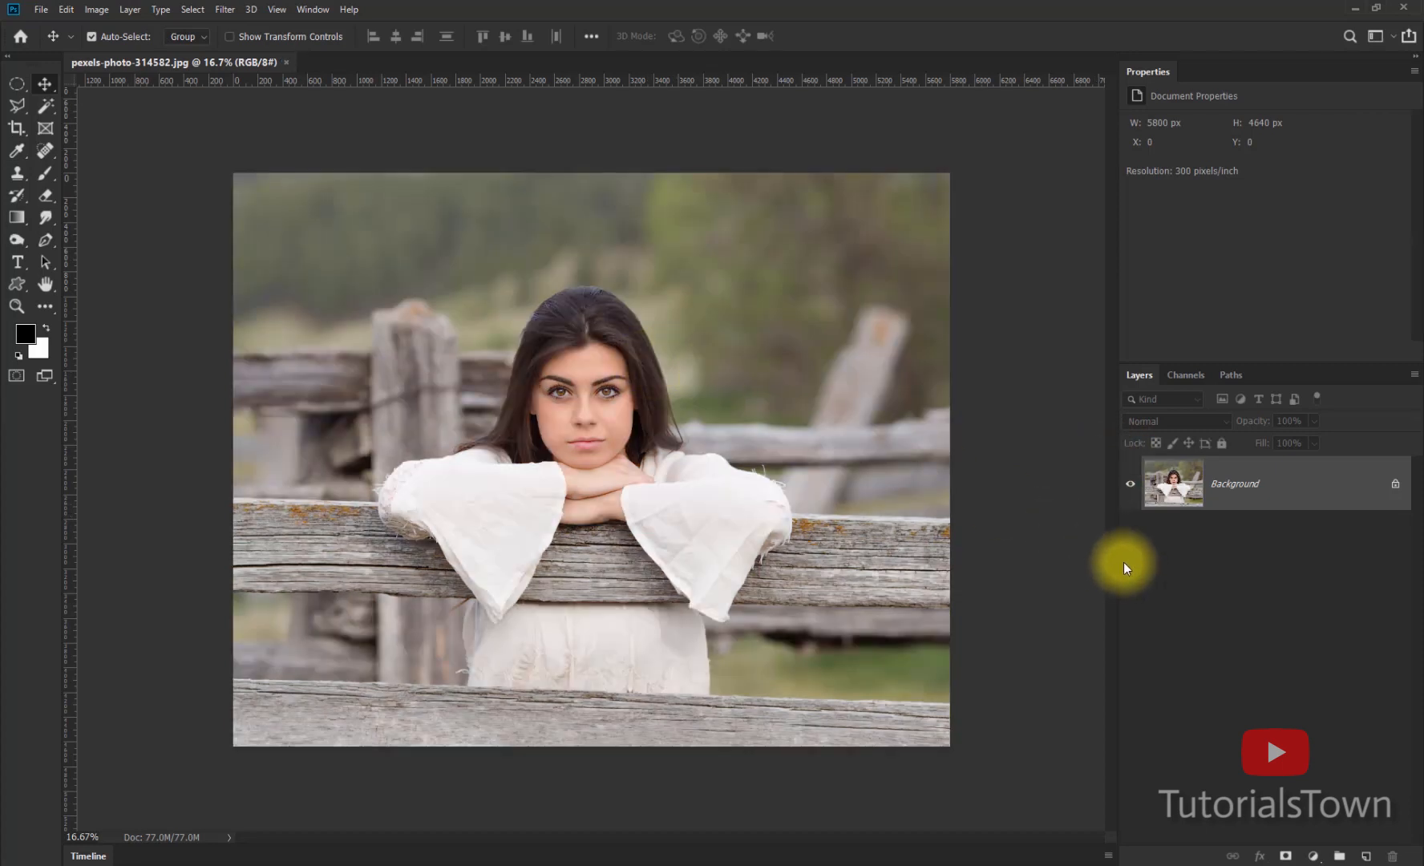
# Add a Brightness/Contrast adjustment layer over the original photo with brightness 107 and contrast 26
pyautogui.click(1313, 856)
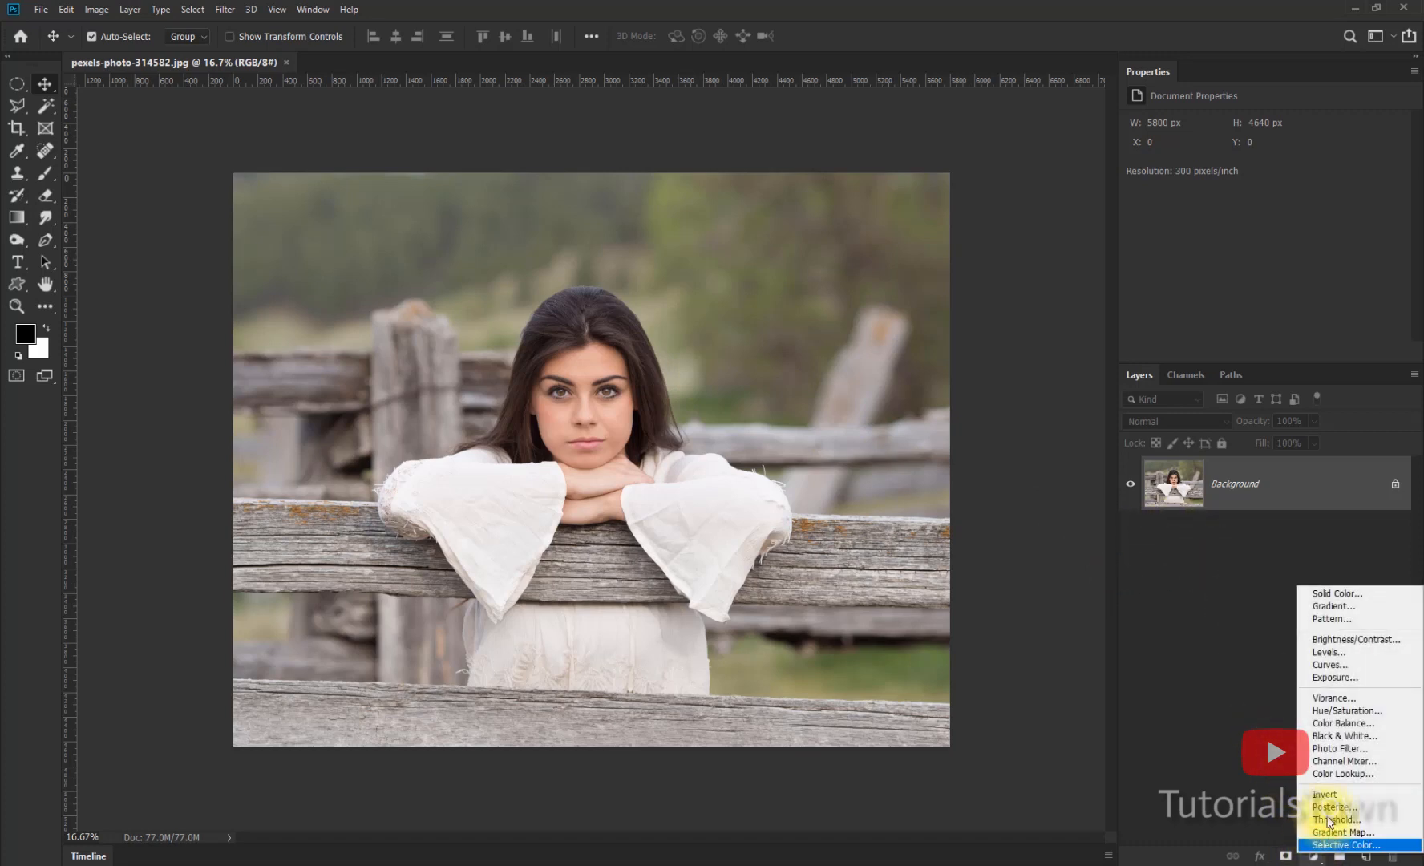
pyautogui.click(1320, 642)
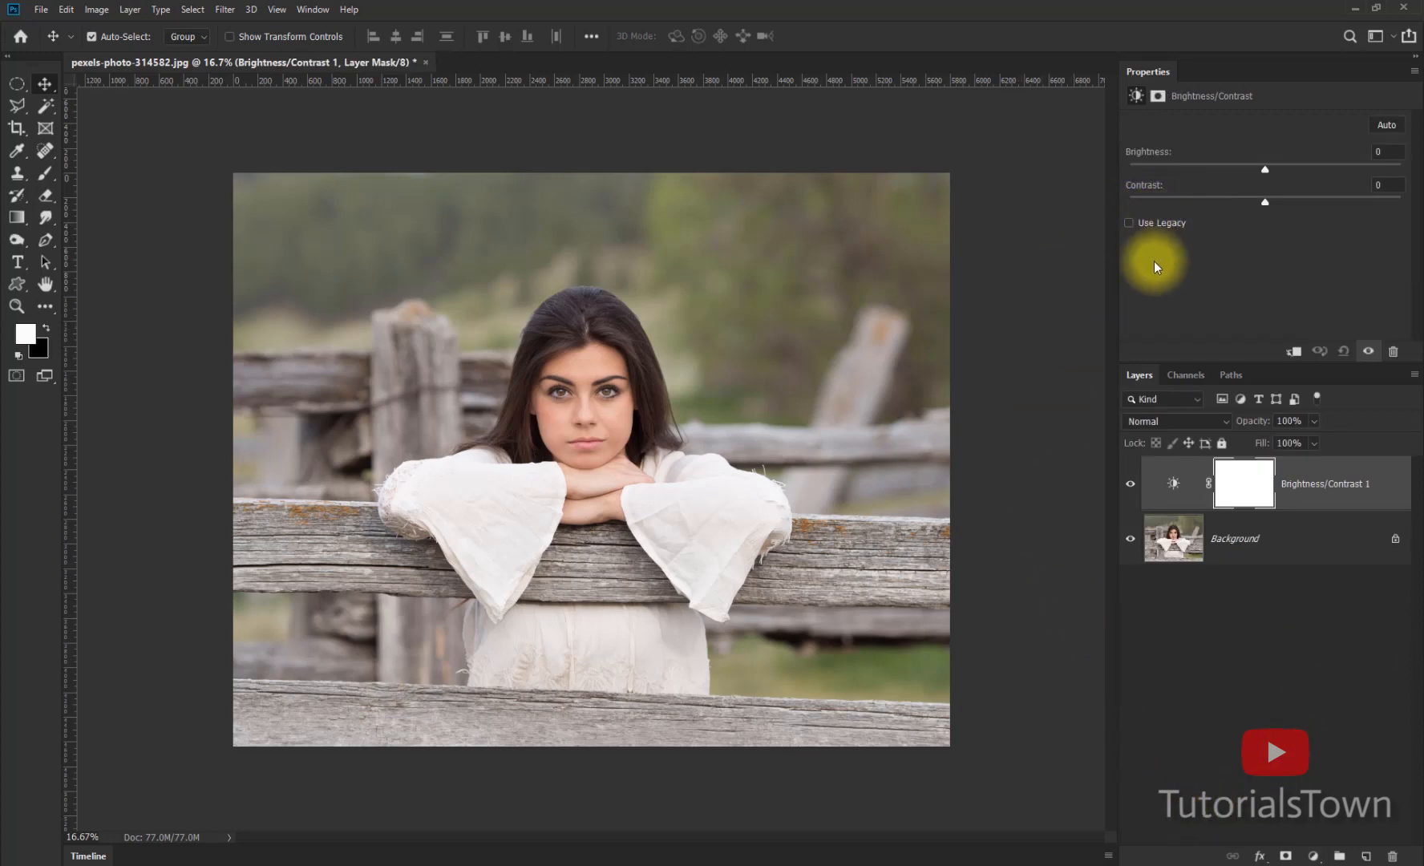
pyautogui.moveTo(1265, 173); pyautogui.dragTo(1361, 169)
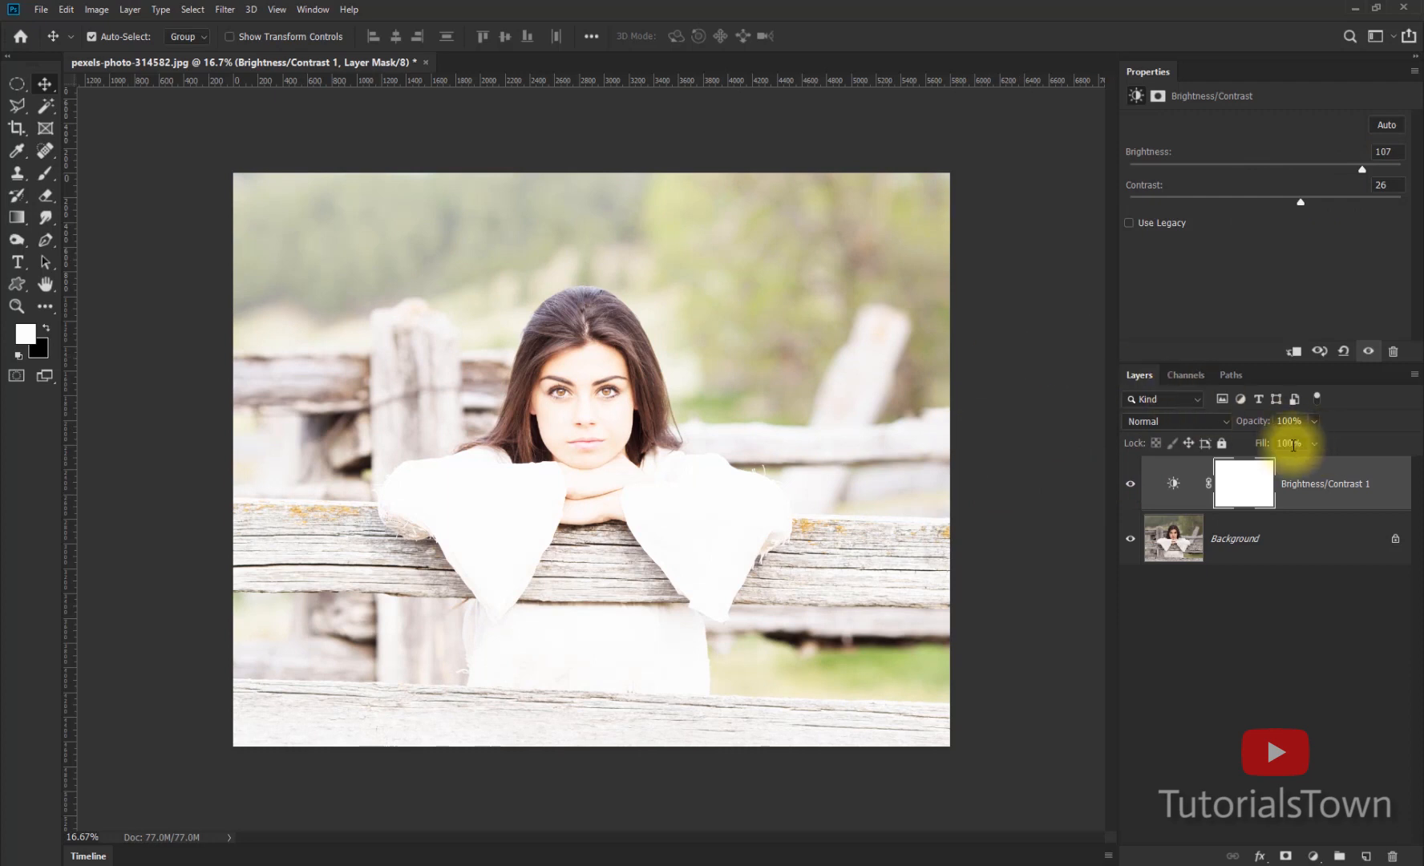
pyautogui.click(1176, 486)
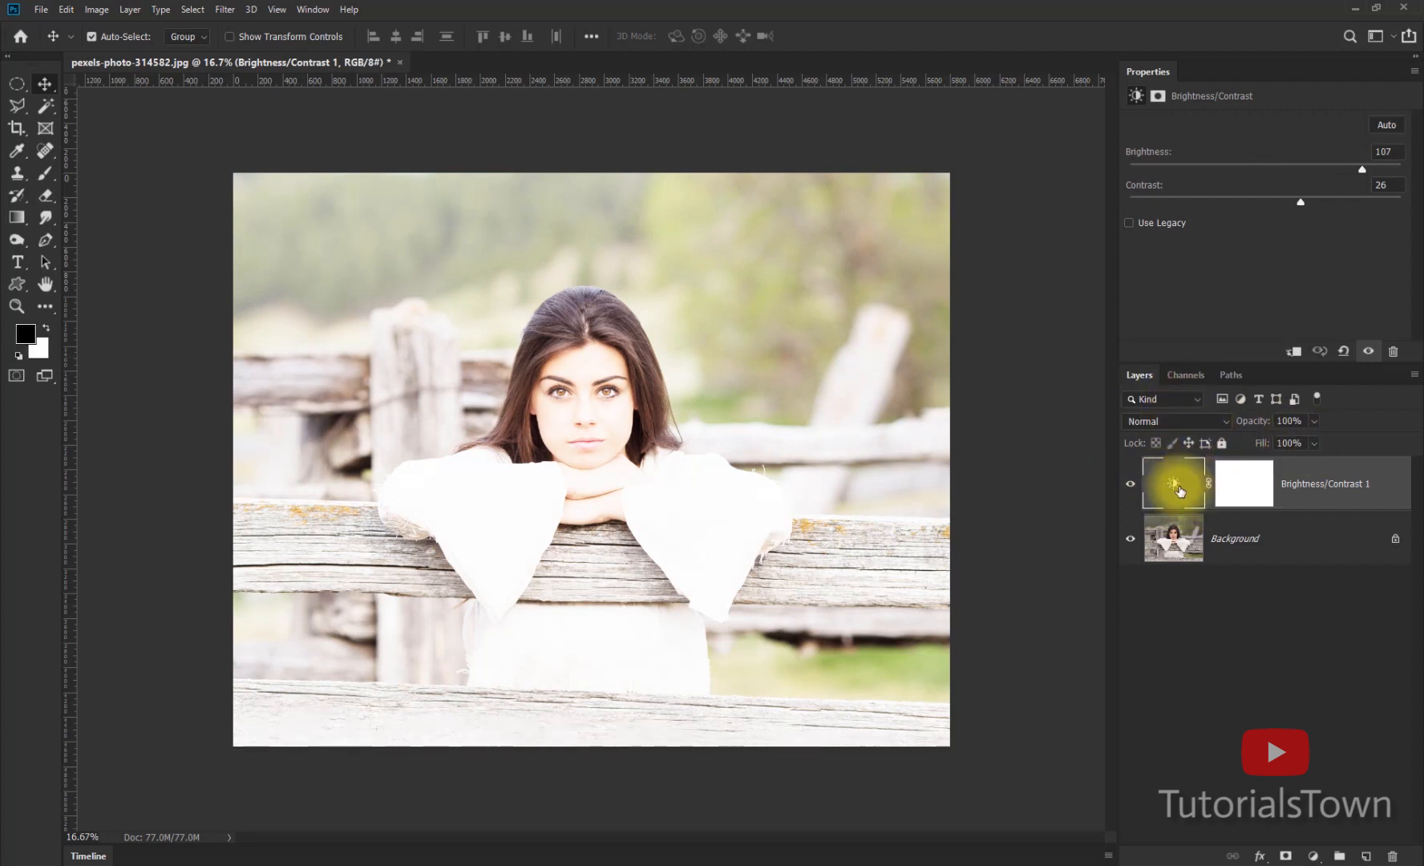
# Rename the Brightness/Contrast layer as Light-Var-1 and select its layer mask
pyautogui.doubleClick(1310, 486)
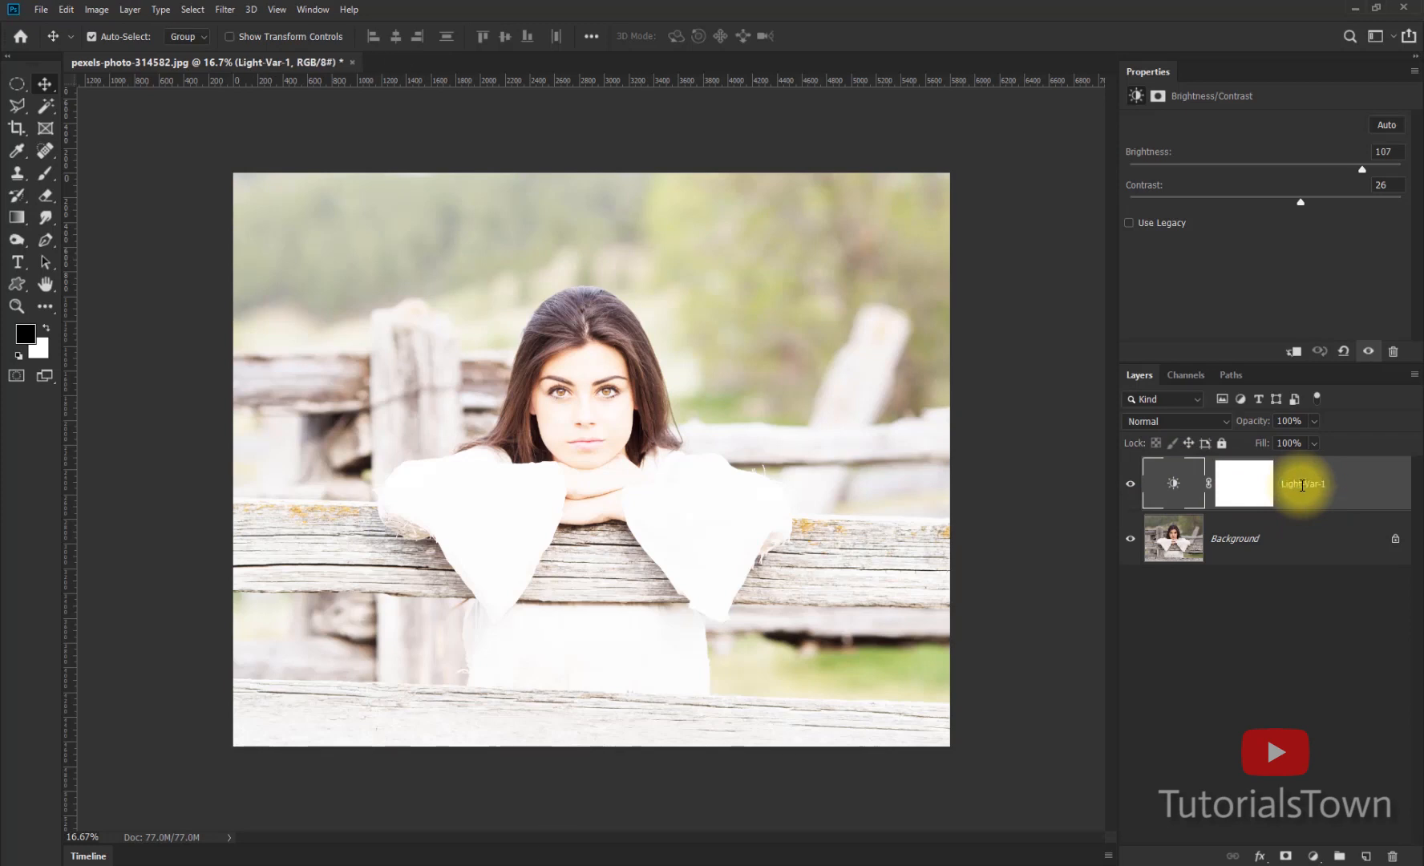
pyautogui.click(1238, 481)
pyautogui.click(1235, 477)
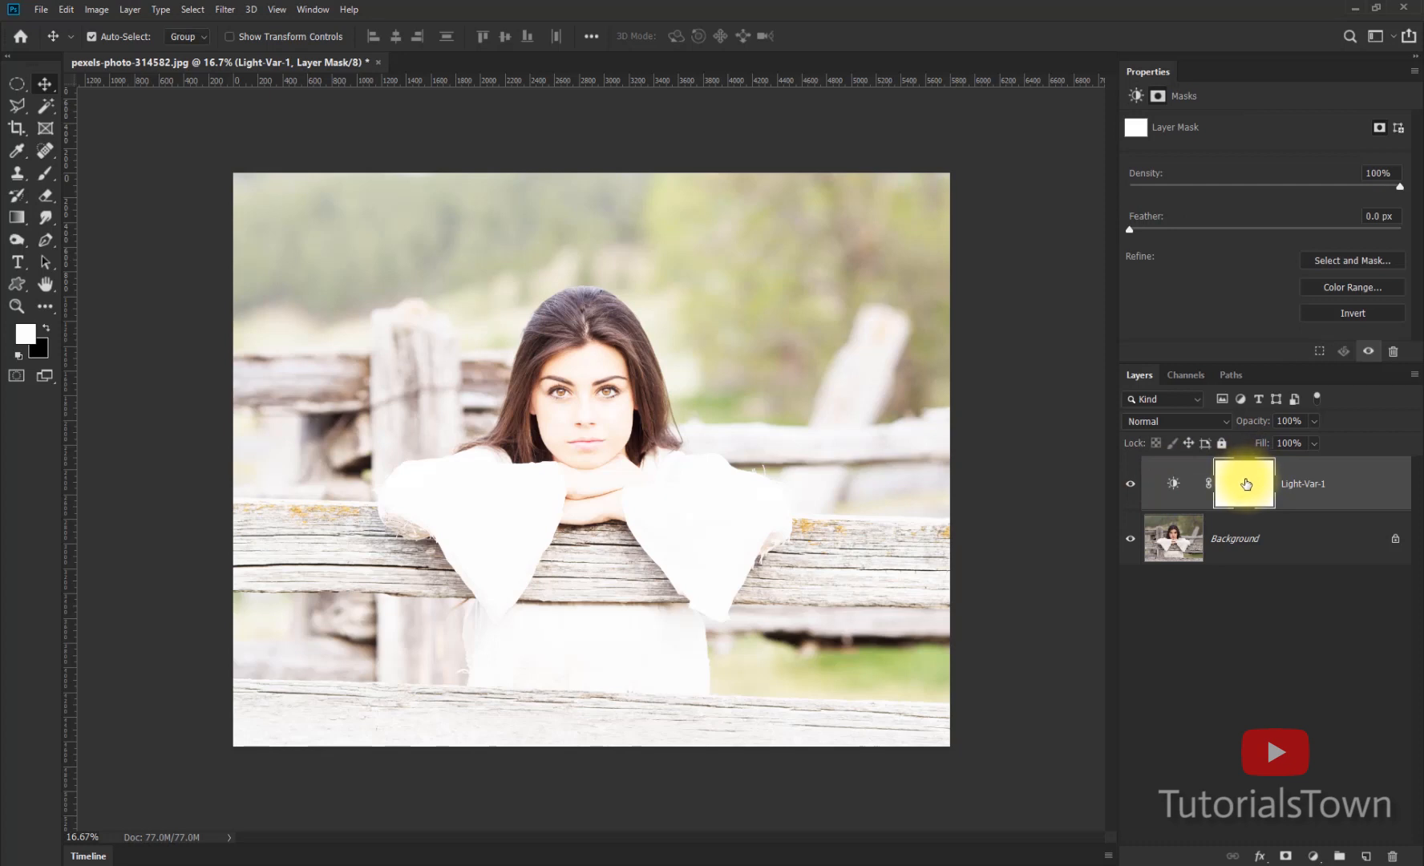
# Paint black on the Light-Var-1 mask with a 480 px soft brush over the woman's hair, face, arms and sleeves
pyautogui.click(45, 173)
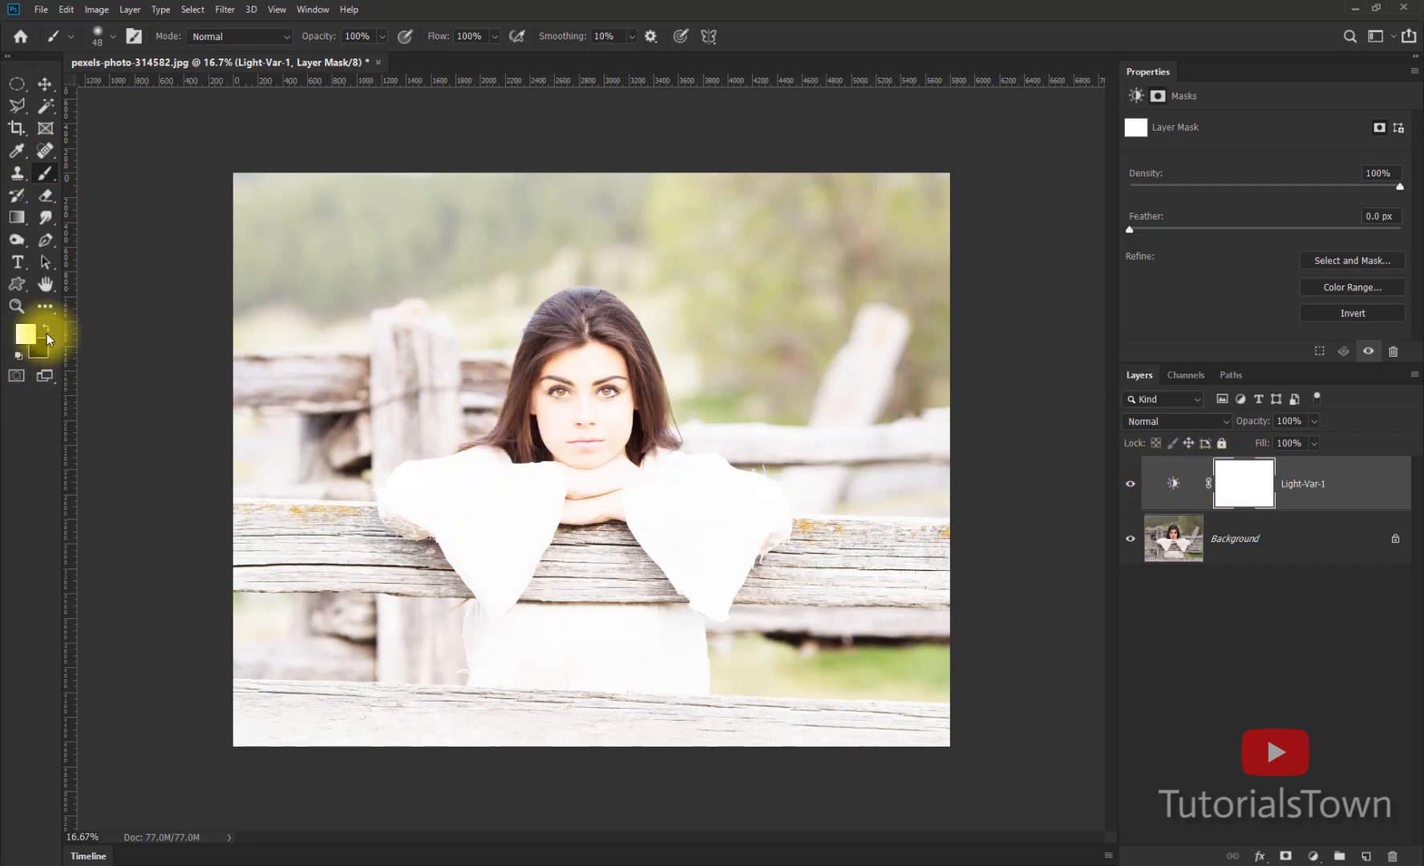
pyautogui.moveTo(571, 380); pyautogui.dragTo(598, 381)
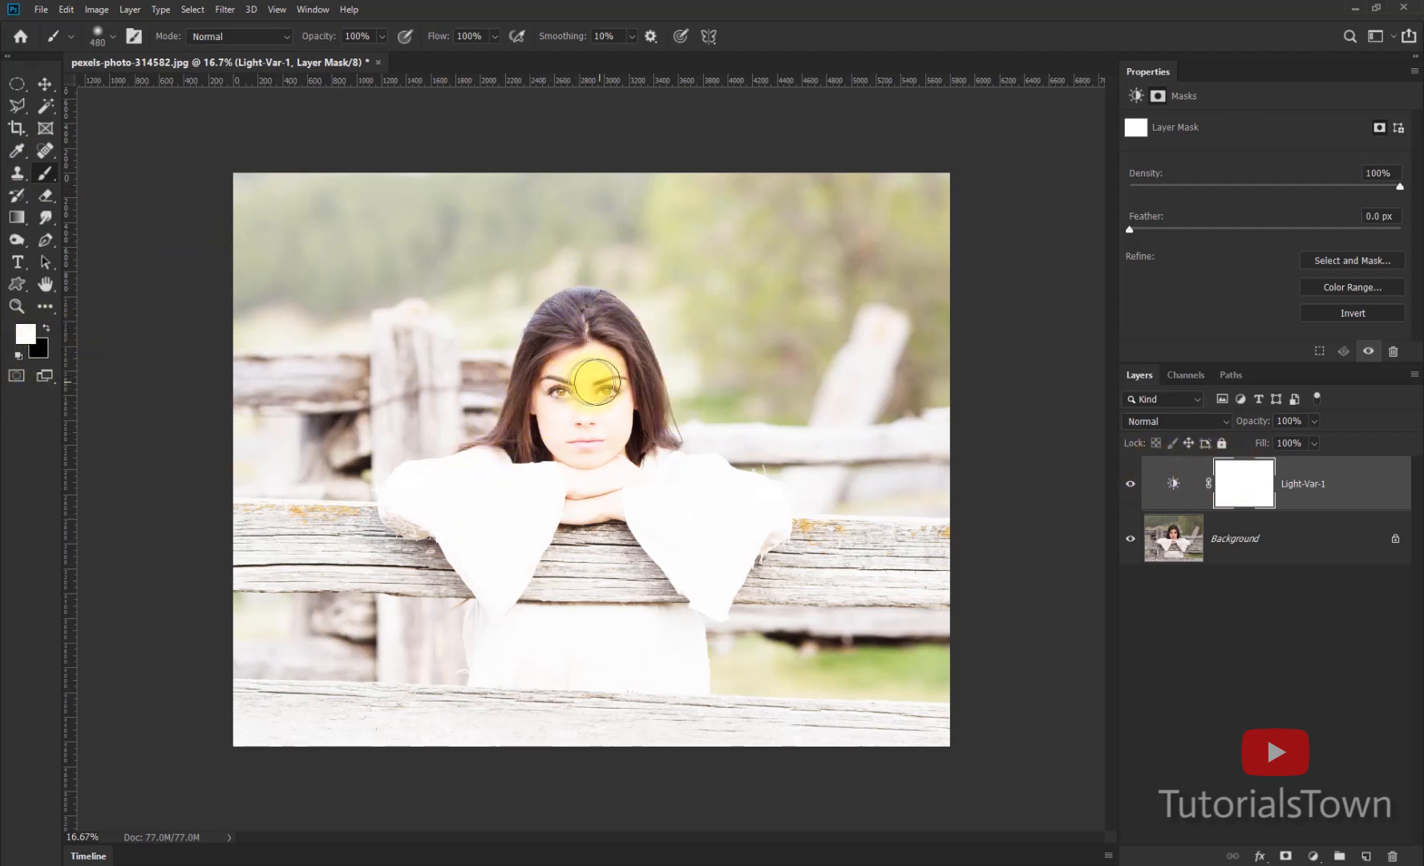
pyautogui.click(46, 328)
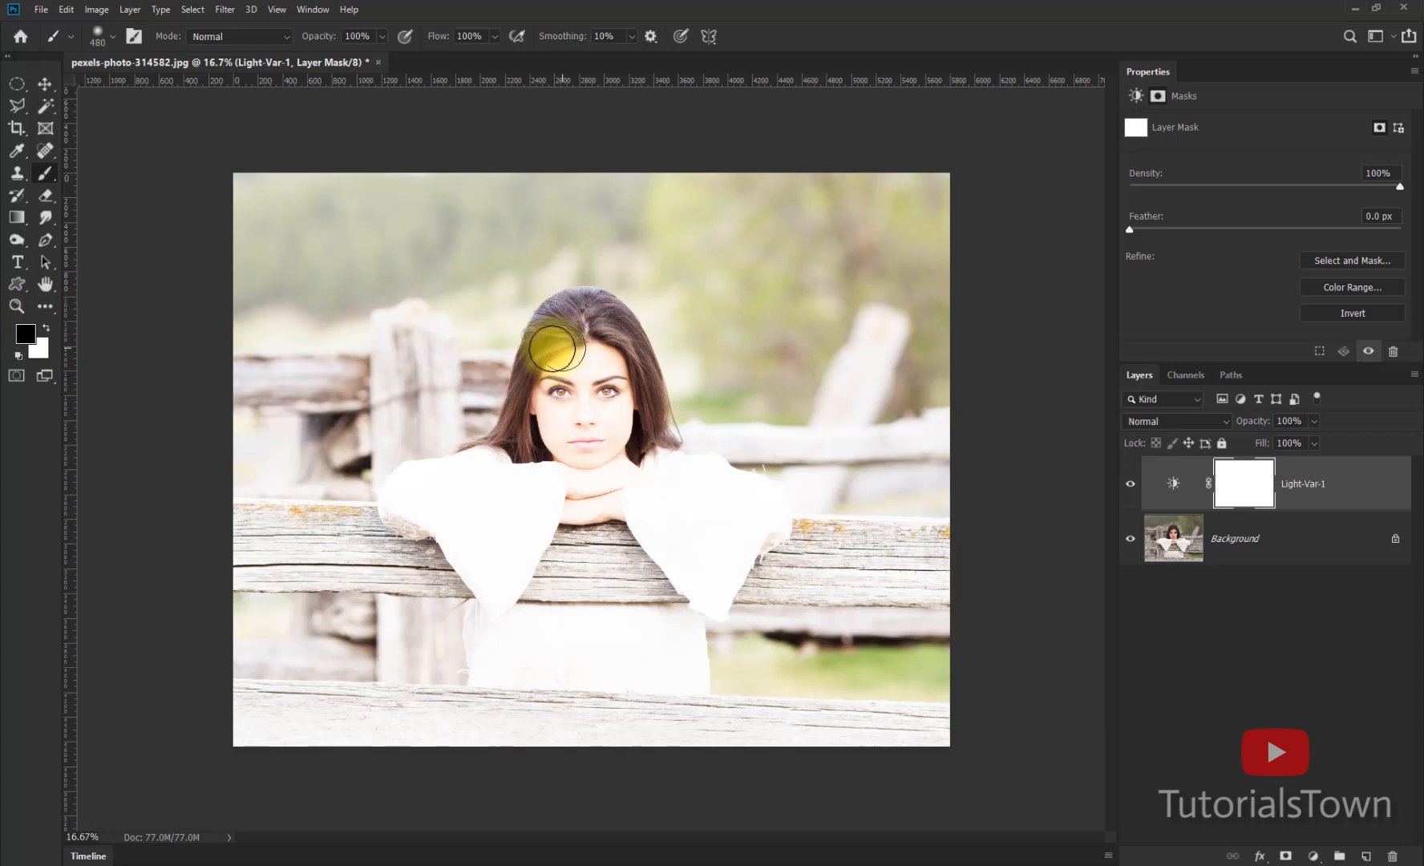
pyautogui.moveTo(576, 285)
pyautogui.mouseDown()
pyautogui.moveTo(578, 335)
pyautogui.moveTo(607, 363)
pyautogui.moveTo(551, 429)
pyautogui.moveTo(609, 408)
pyautogui.moveTo(620, 435)
pyautogui.moveTo(525, 515)
pyautogui.moveTo(410, 497)
pyautogui.moveTo(530, 570)
pyautogui.moveTo(570, 447)
pyautogui.moveTo(592, 474)
pyautogui.moveTo(585, 507)
pyautogui.moveTo(673, 486)
pyautogui.moveTo(727, 500)
pyautogui.moveTo(744, 553)
pyautogui.moveTo(675, 546)
pyautogui.mouseUp()
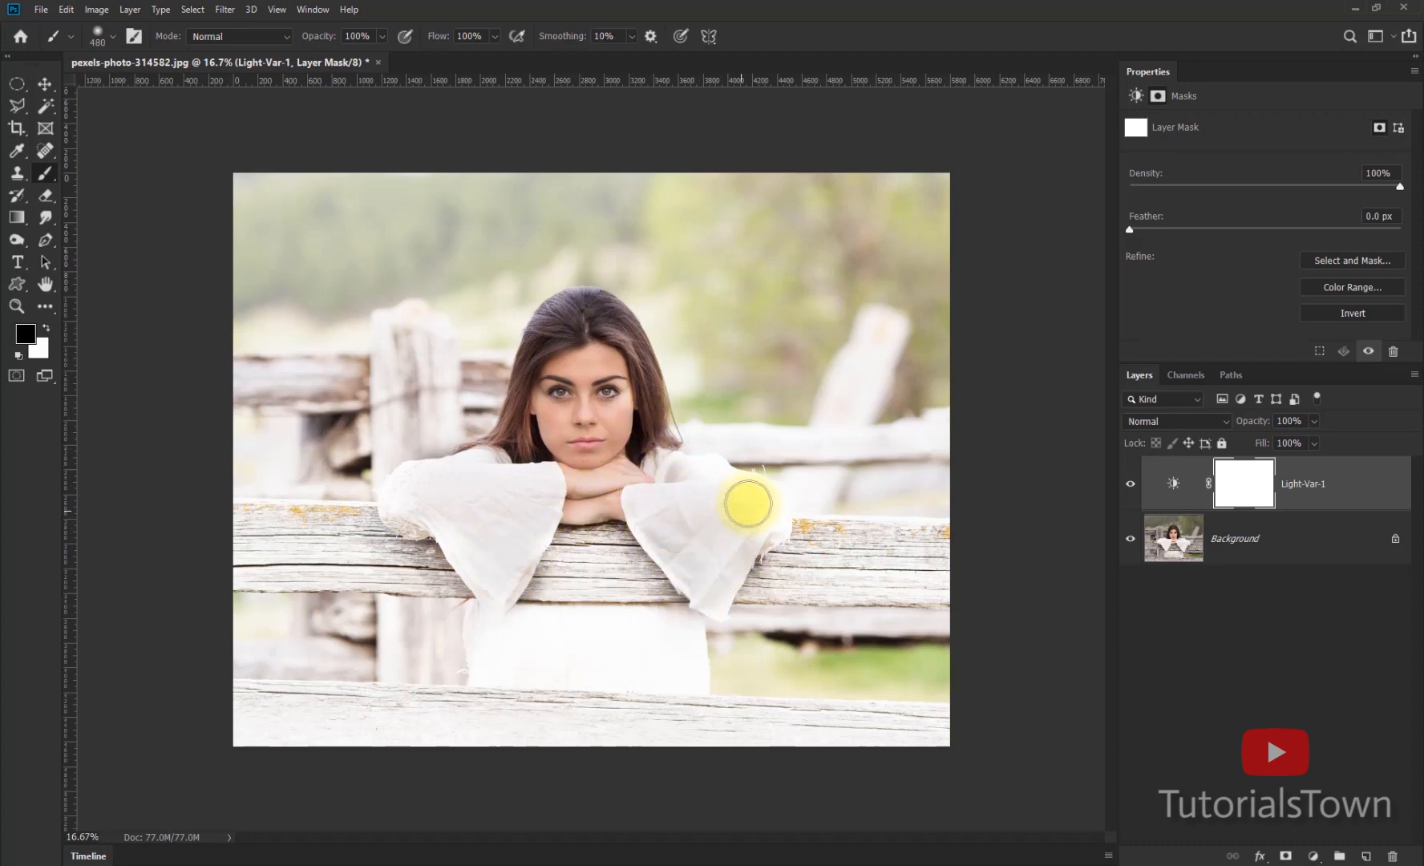
pyautogui.moveTo(748, 503); pyautogui.dragTo(582, 441)
# View the Light-Var-1 mask on its own, return to the image, and refill the whole mask with white
pyautogui.keyDown('alt'); pyautogui.click(1241, 488); pyautogui.keyUp('alt')
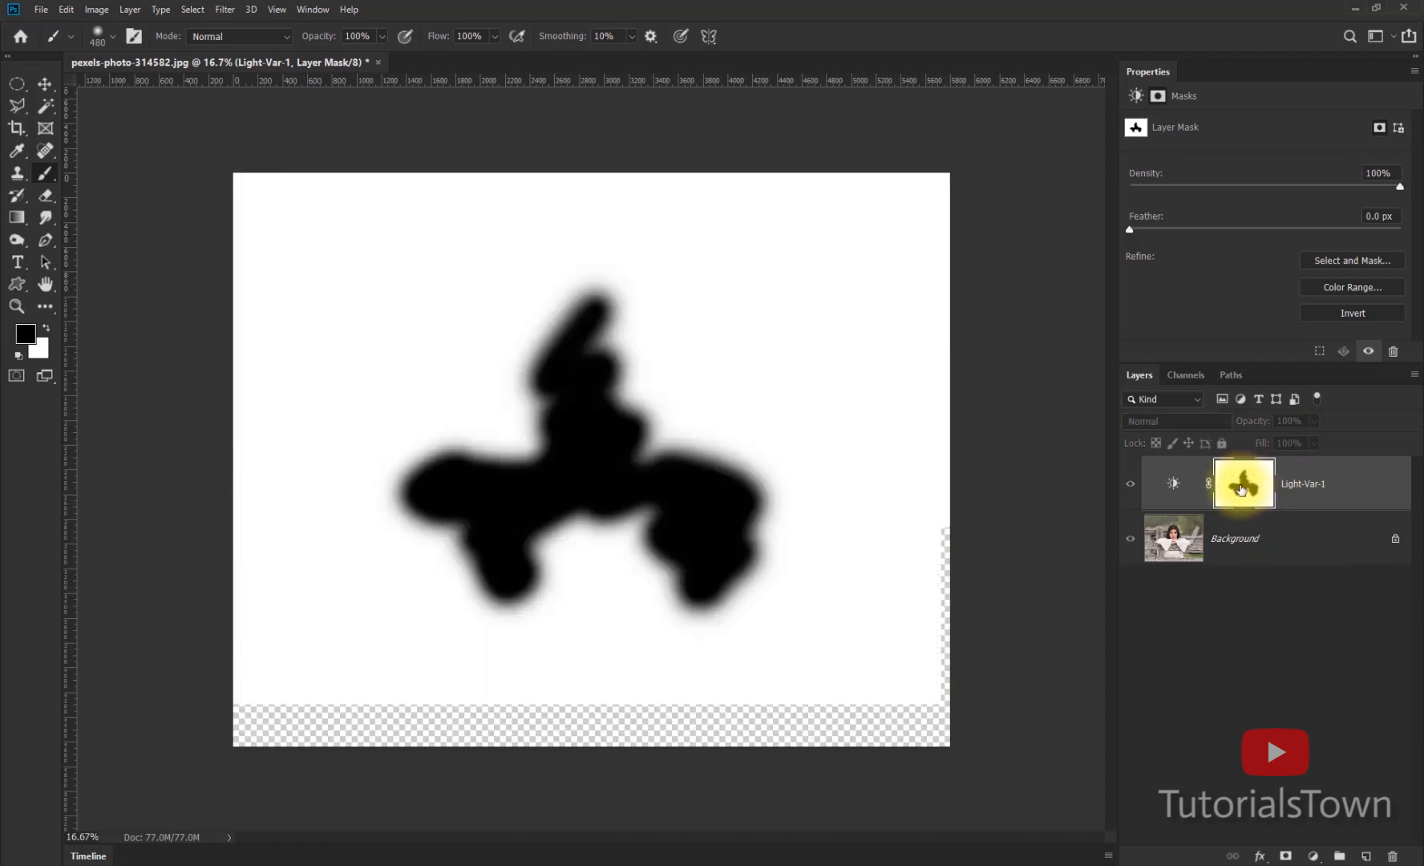
pyautogui.keyDown('alt'); pyautogui.click(1244, 502); pyautogui.keyUp('alt')
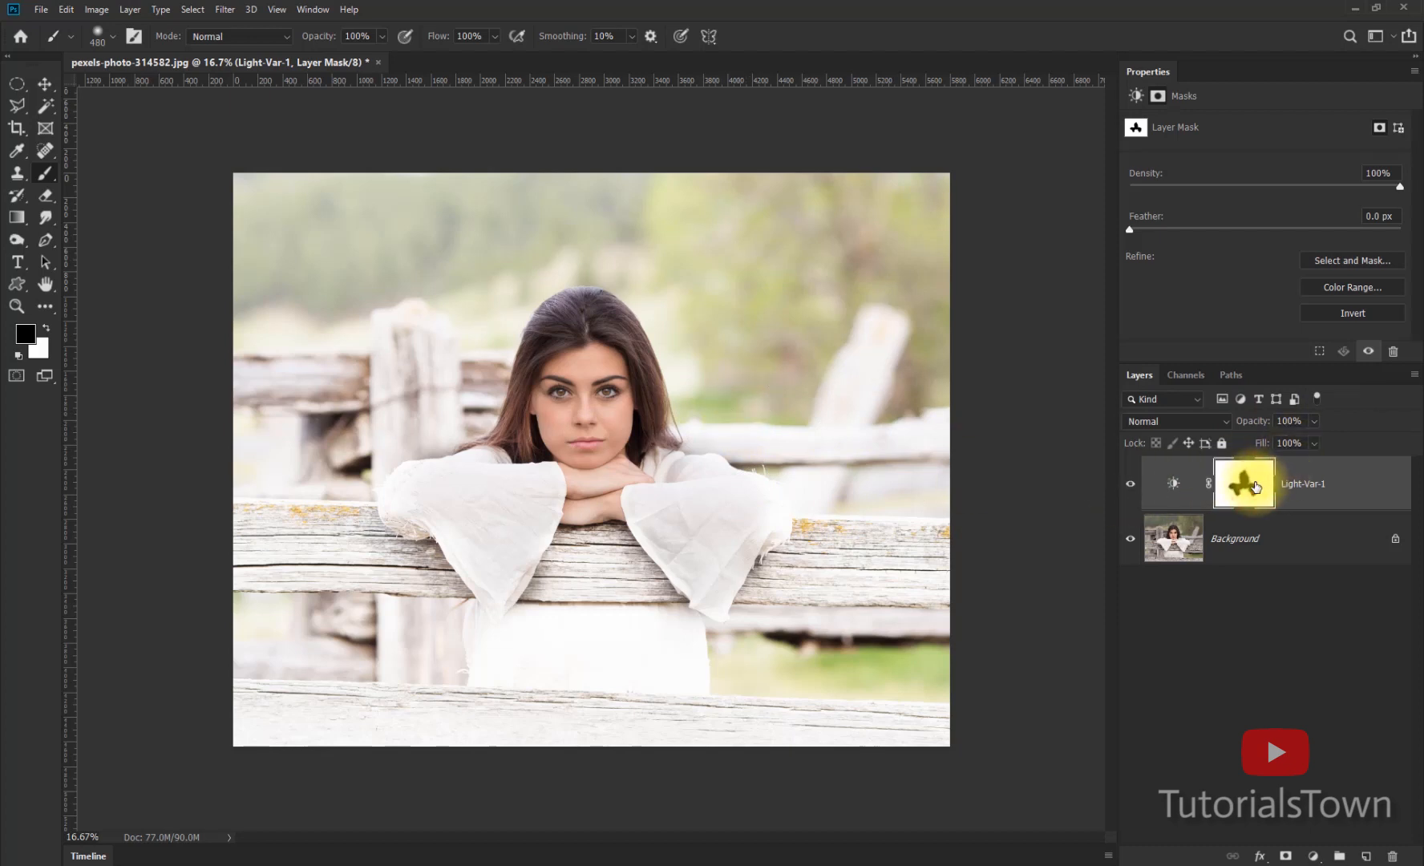
pyautogui.hotkey('ctrl', 'BackSpace')
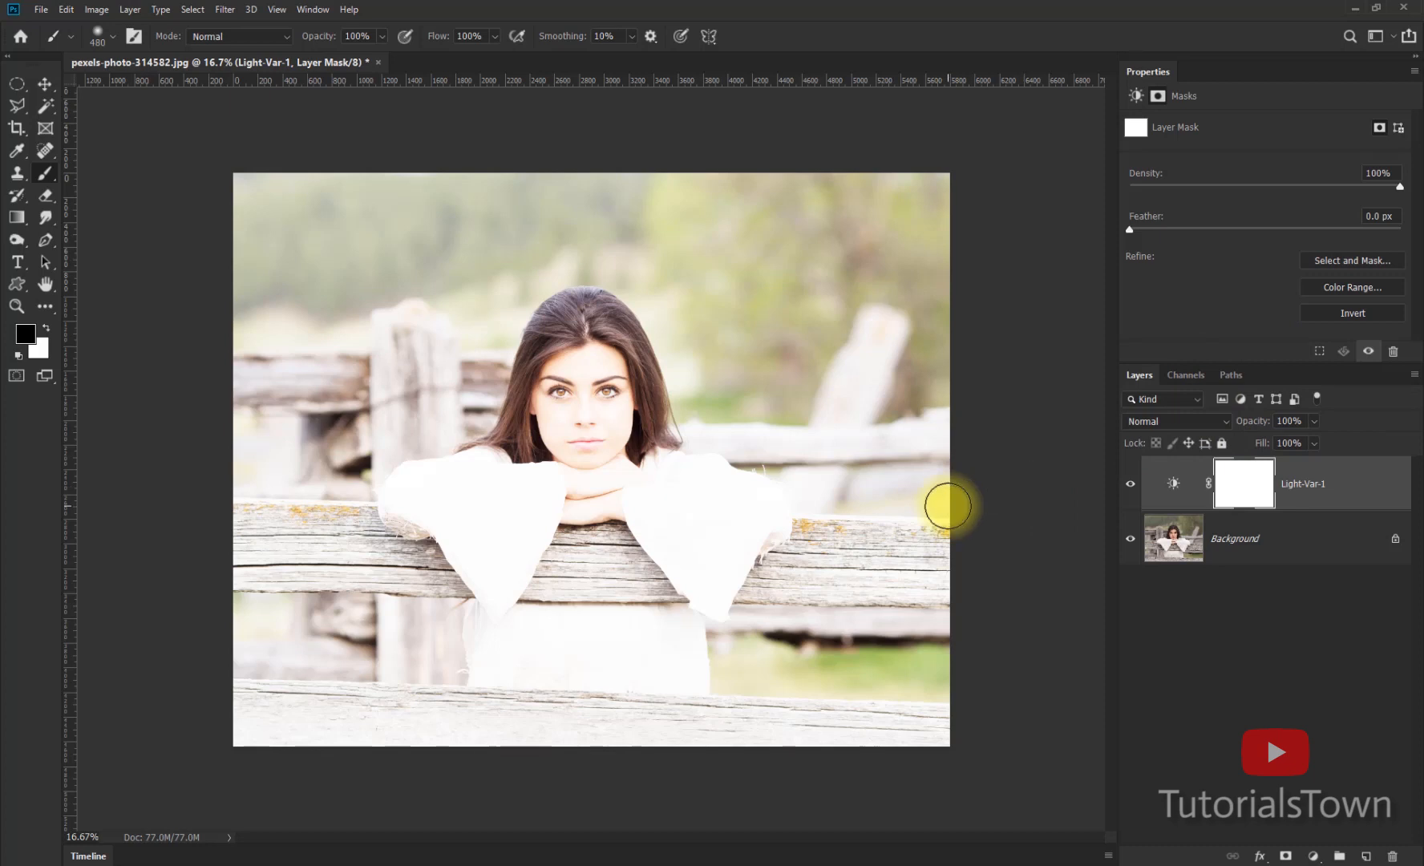
# Place the alluring-attractive-beautiful-2598179 image as an embedded smart object and move it directly beneath the Light-Var-1 layer
pyautogui.click(1159, 499)
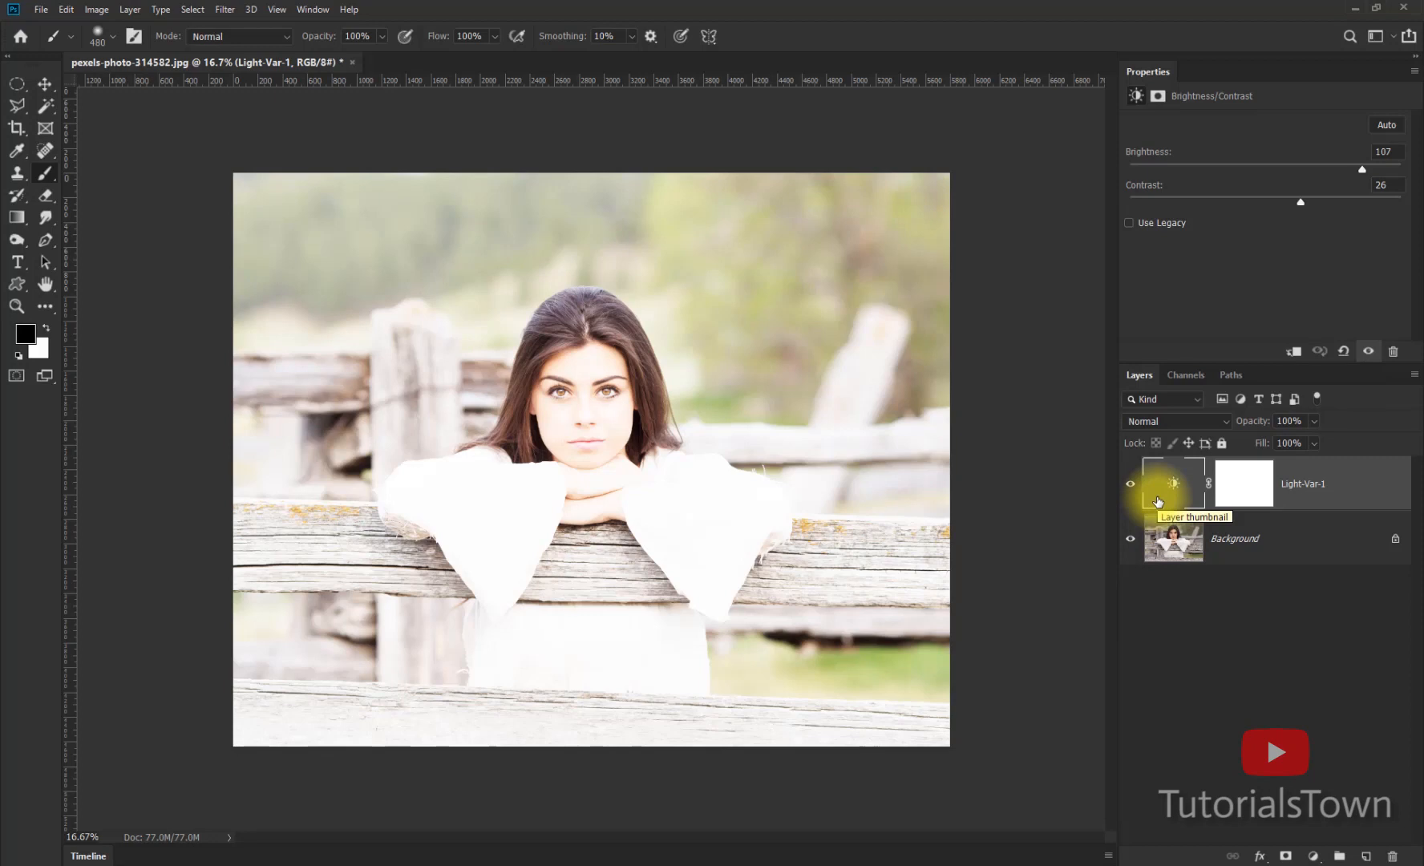
pyautogui.click(41, 10)
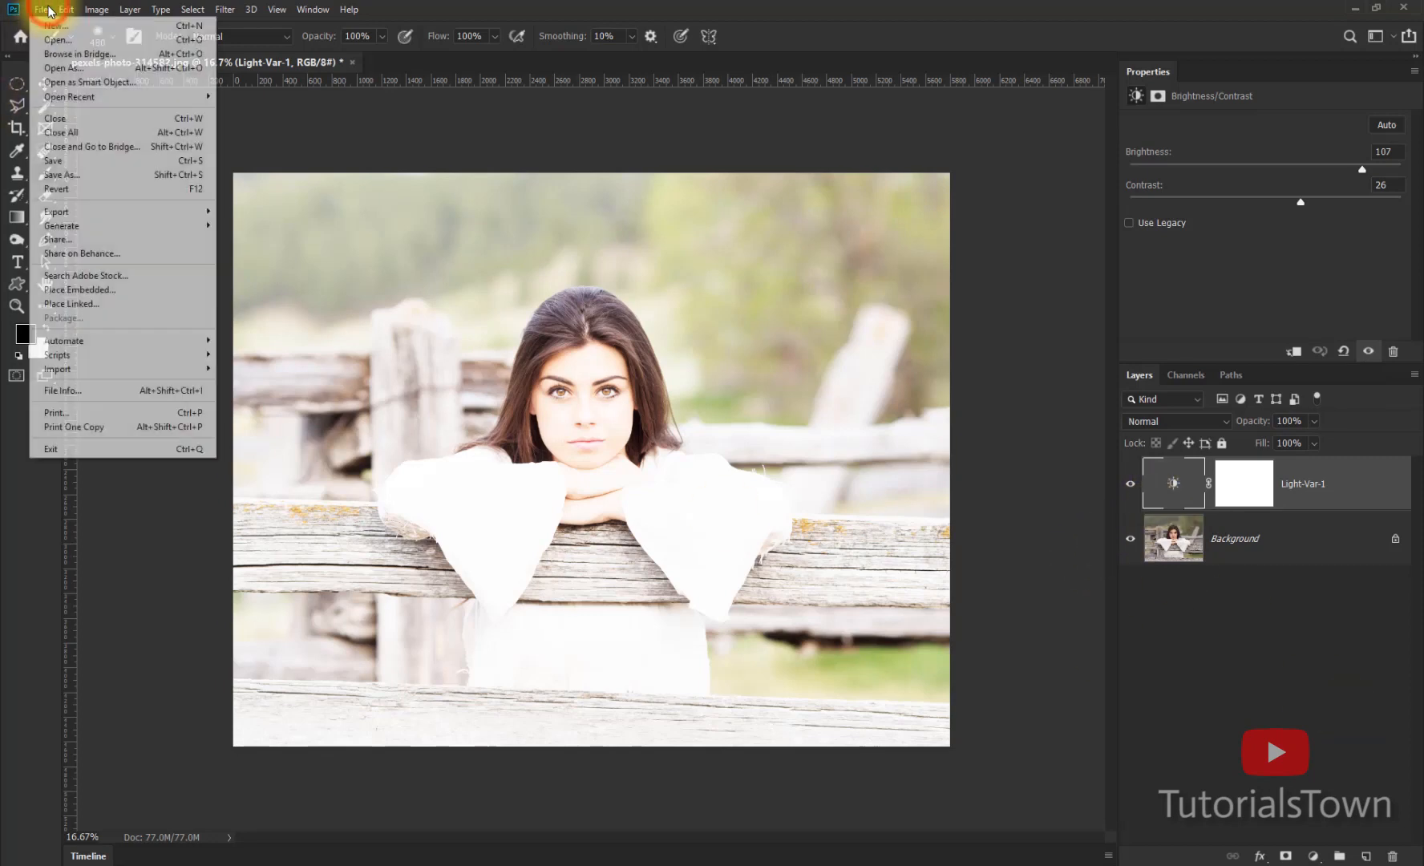
pyautogui.click(73, 296)
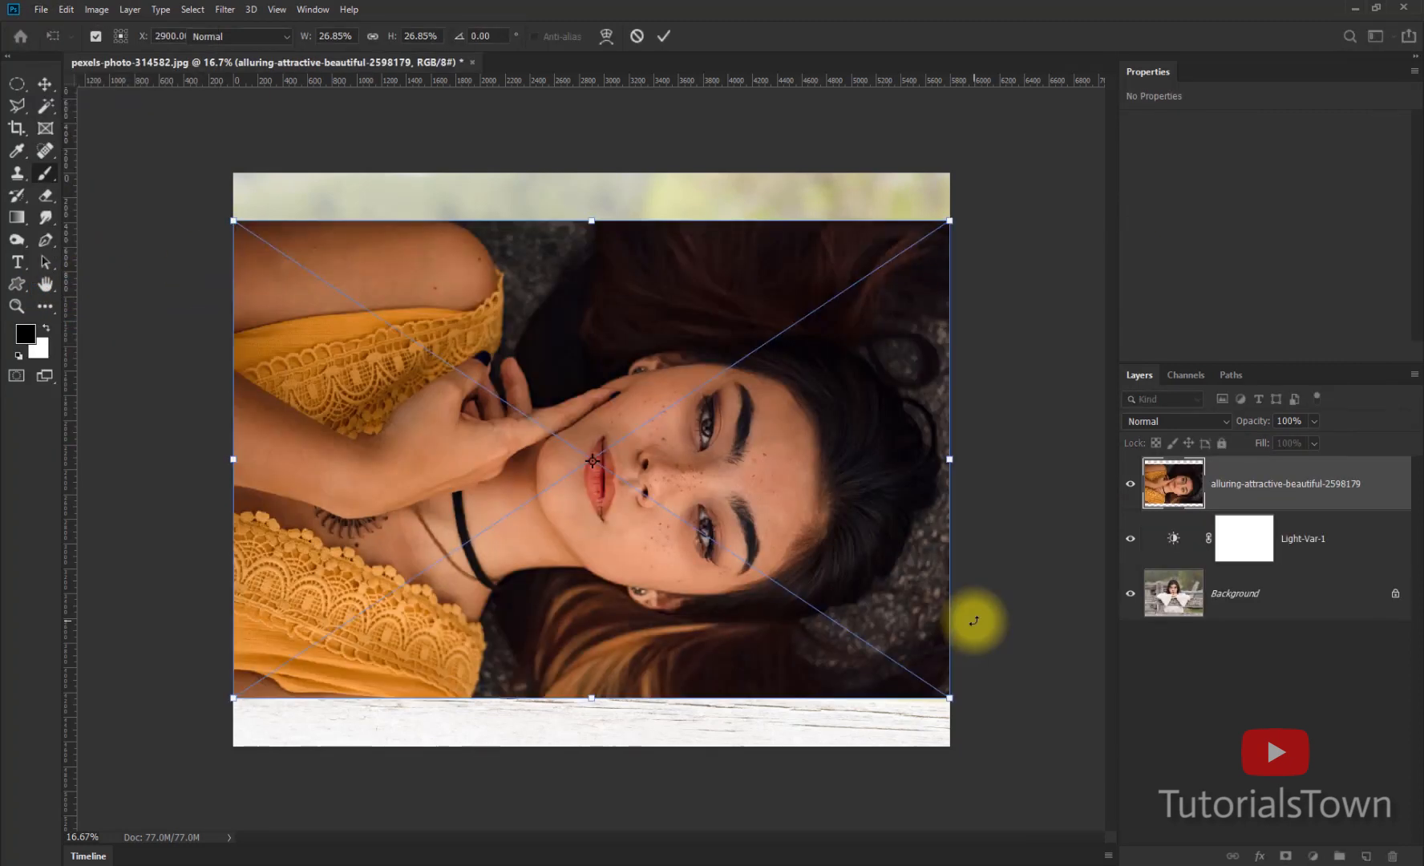
pyautogui.press('Return')
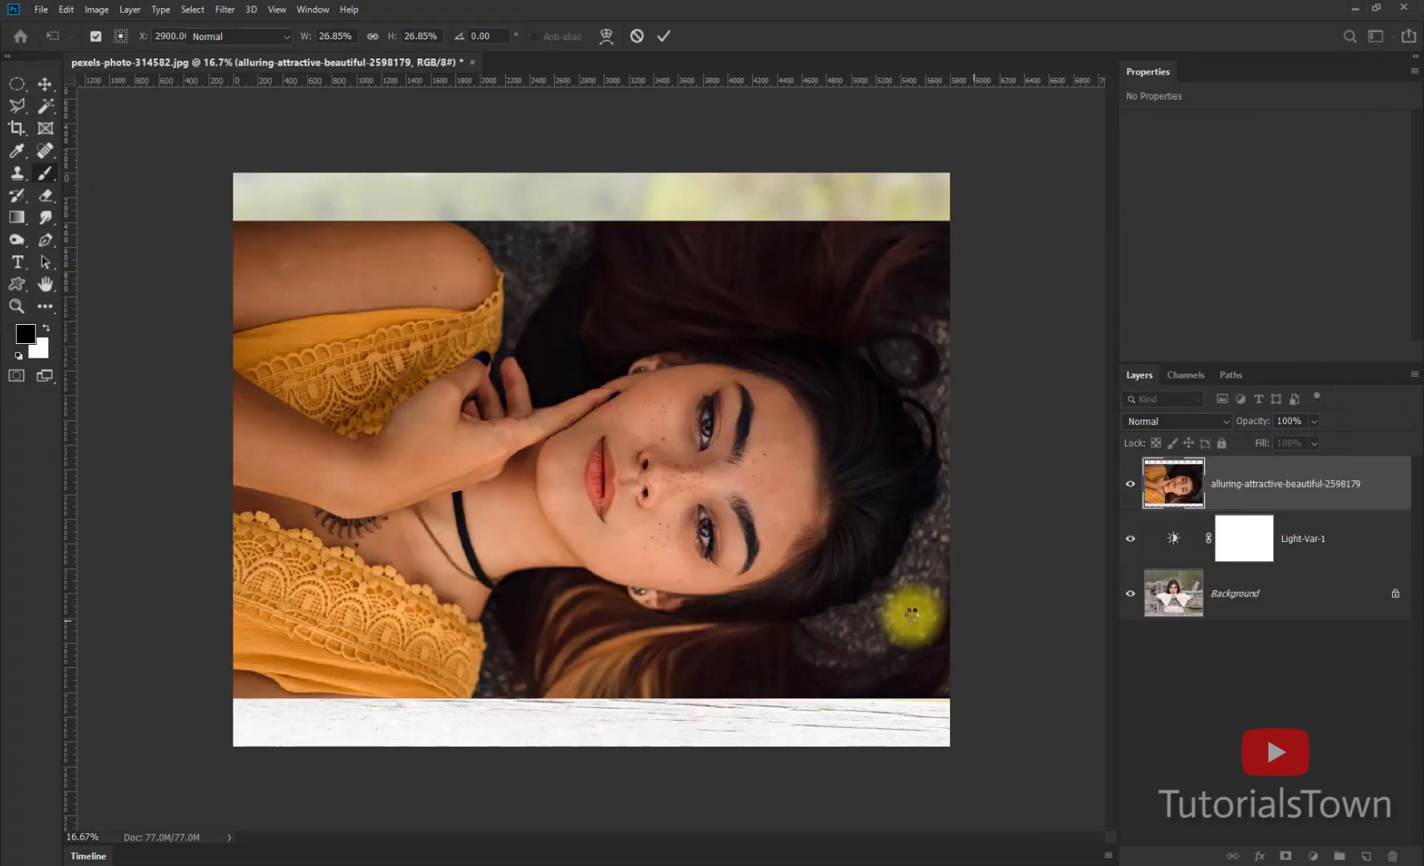
pyautogui.moveTo(1272, 478); pyautogui.dragTo(1248, 578)
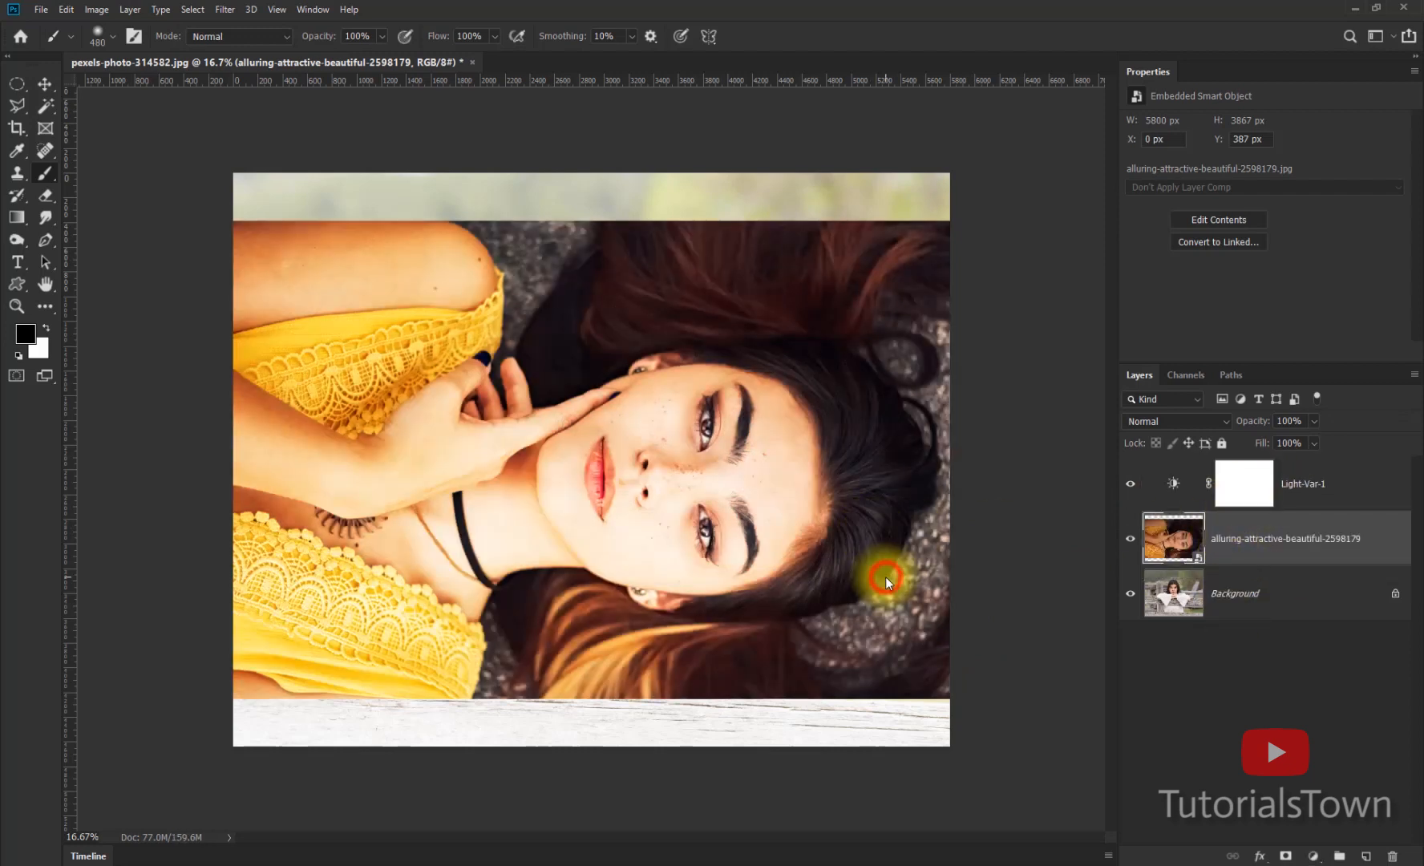
pyautogui.click(885, 577)
pyautogui.click(752, 334)
pyautogui.click(1318, 473)
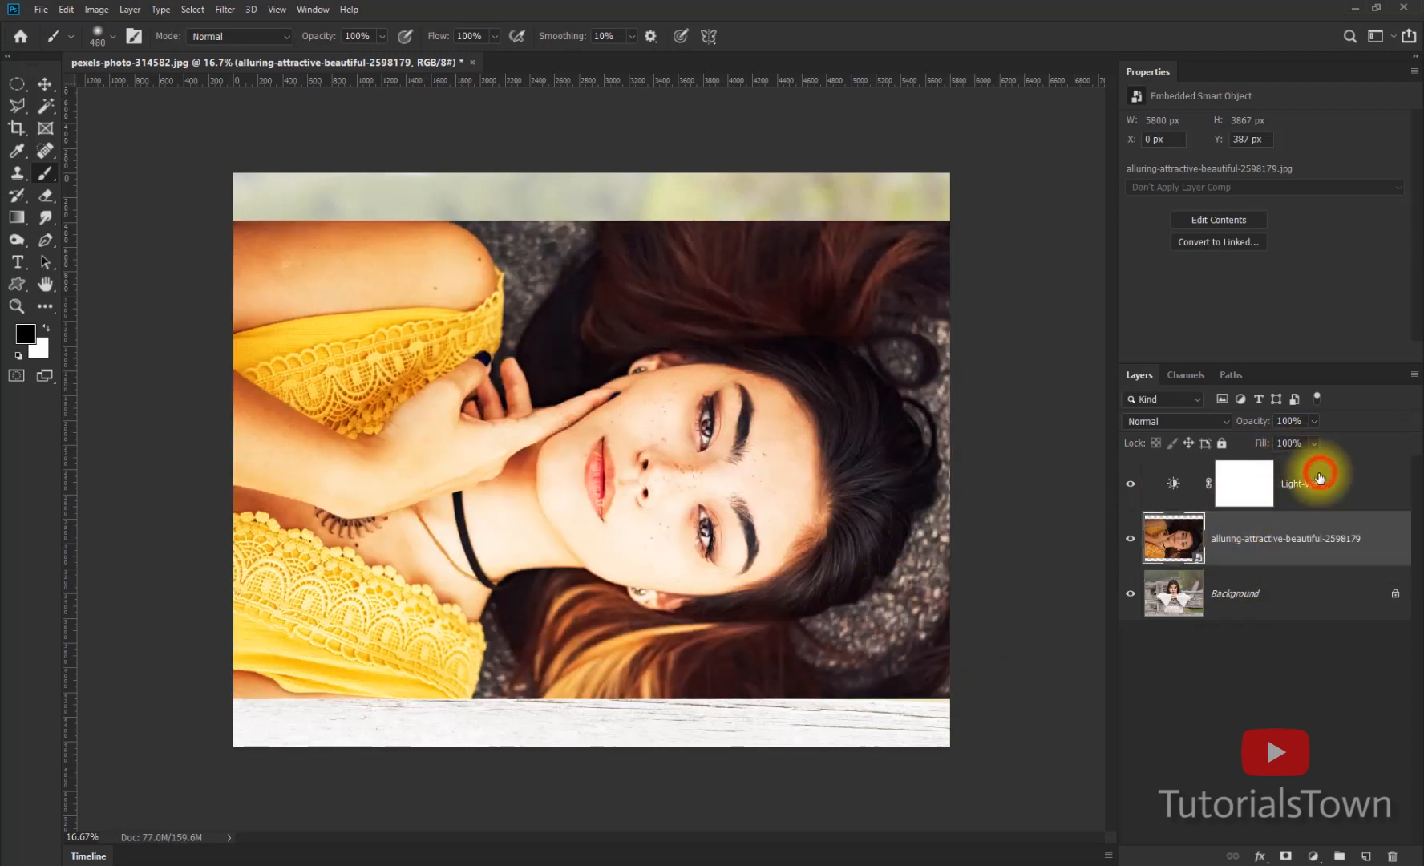
# Scale the placed portrait to 13.30%, rotate it -90 degrees, and position it over the right part of the original photo
pyautogui.click(1186, 561)
pyautogui.hotkey('ctrl', 't')
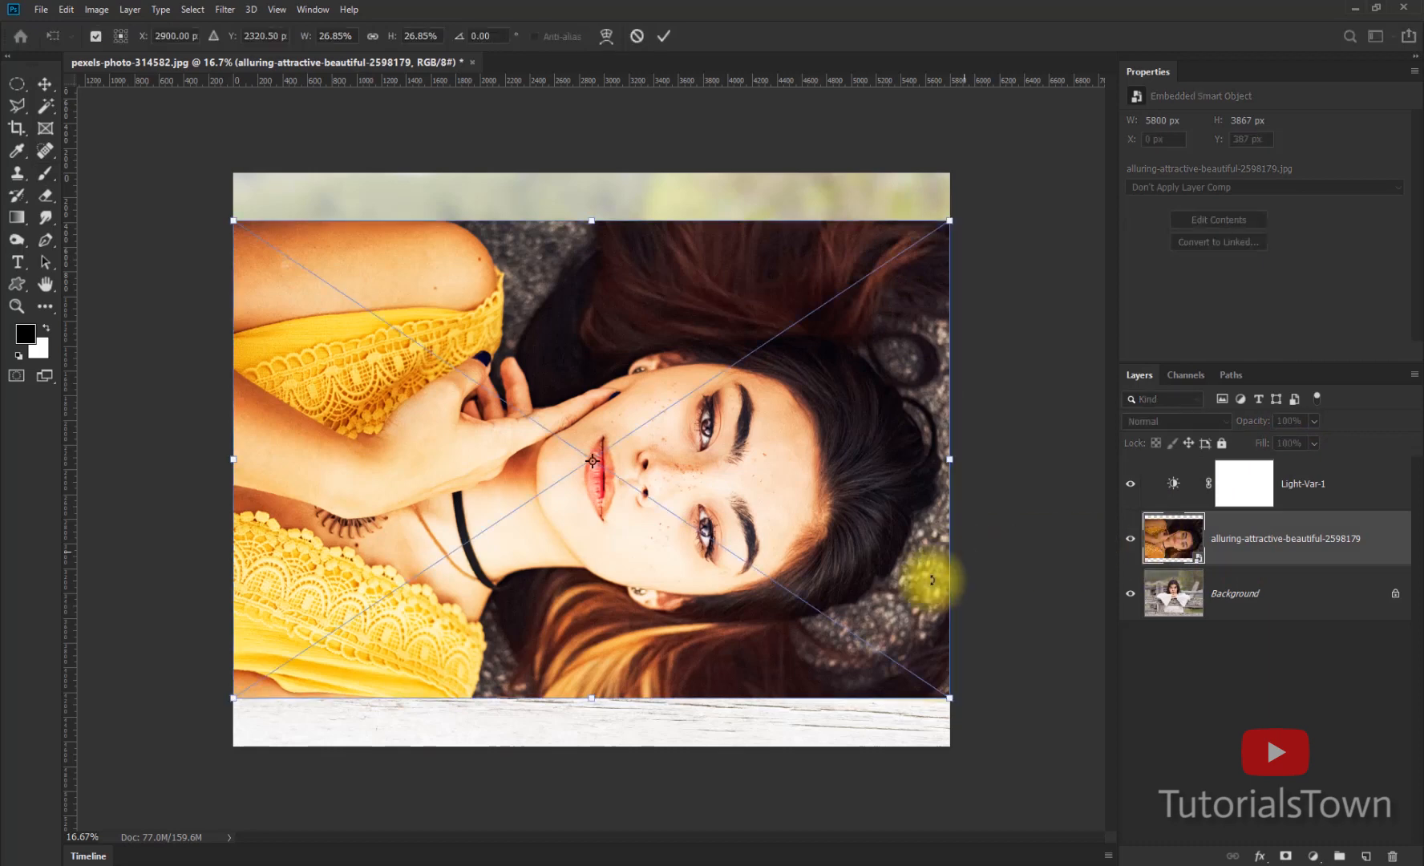
pyautogui.moveTo(953, 703); pyautogui.dragTo(597, 464)
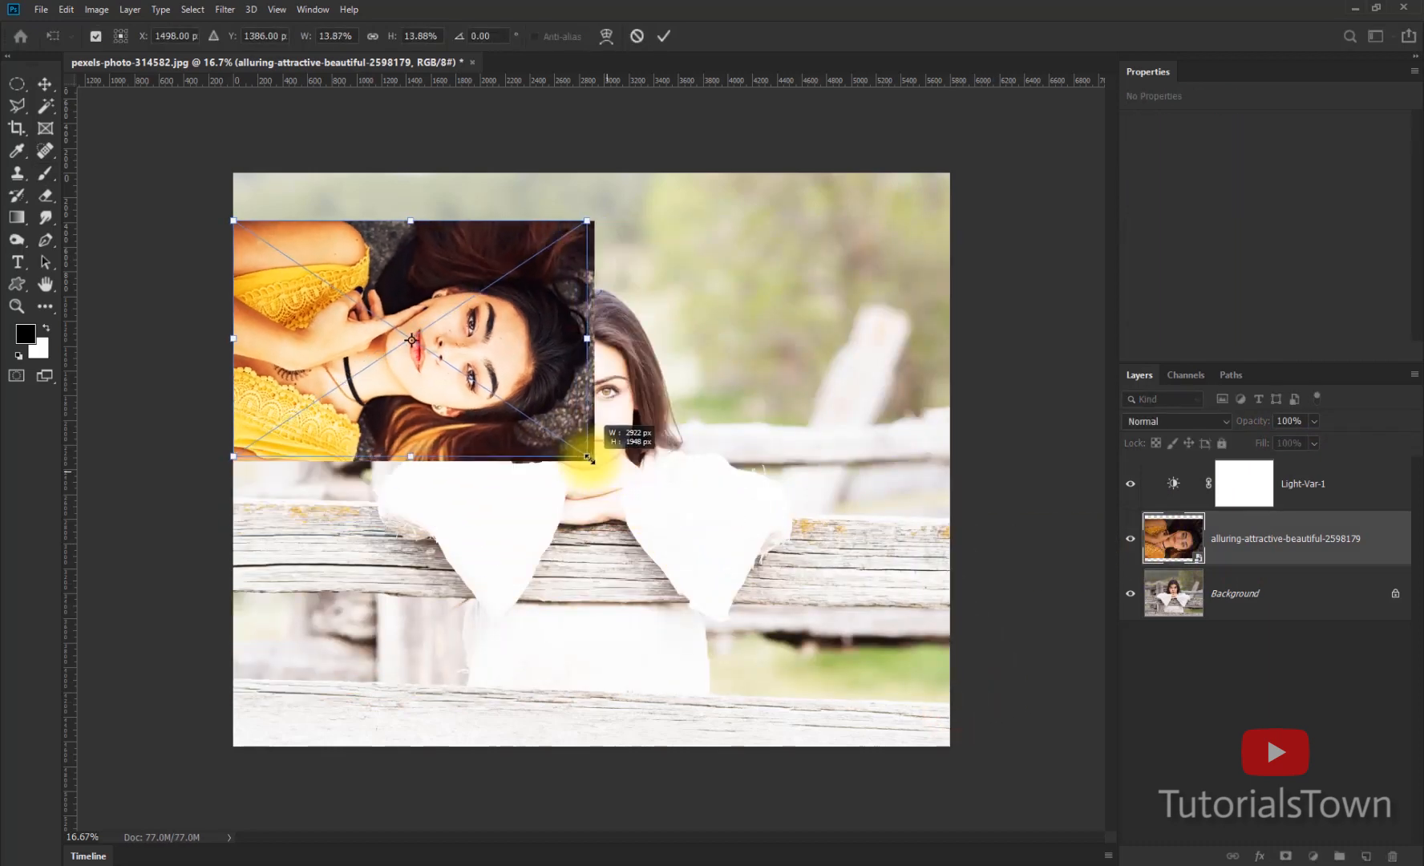
pyautogui.moveTo(523, 394); pyautogui.dragTo(321, 368)
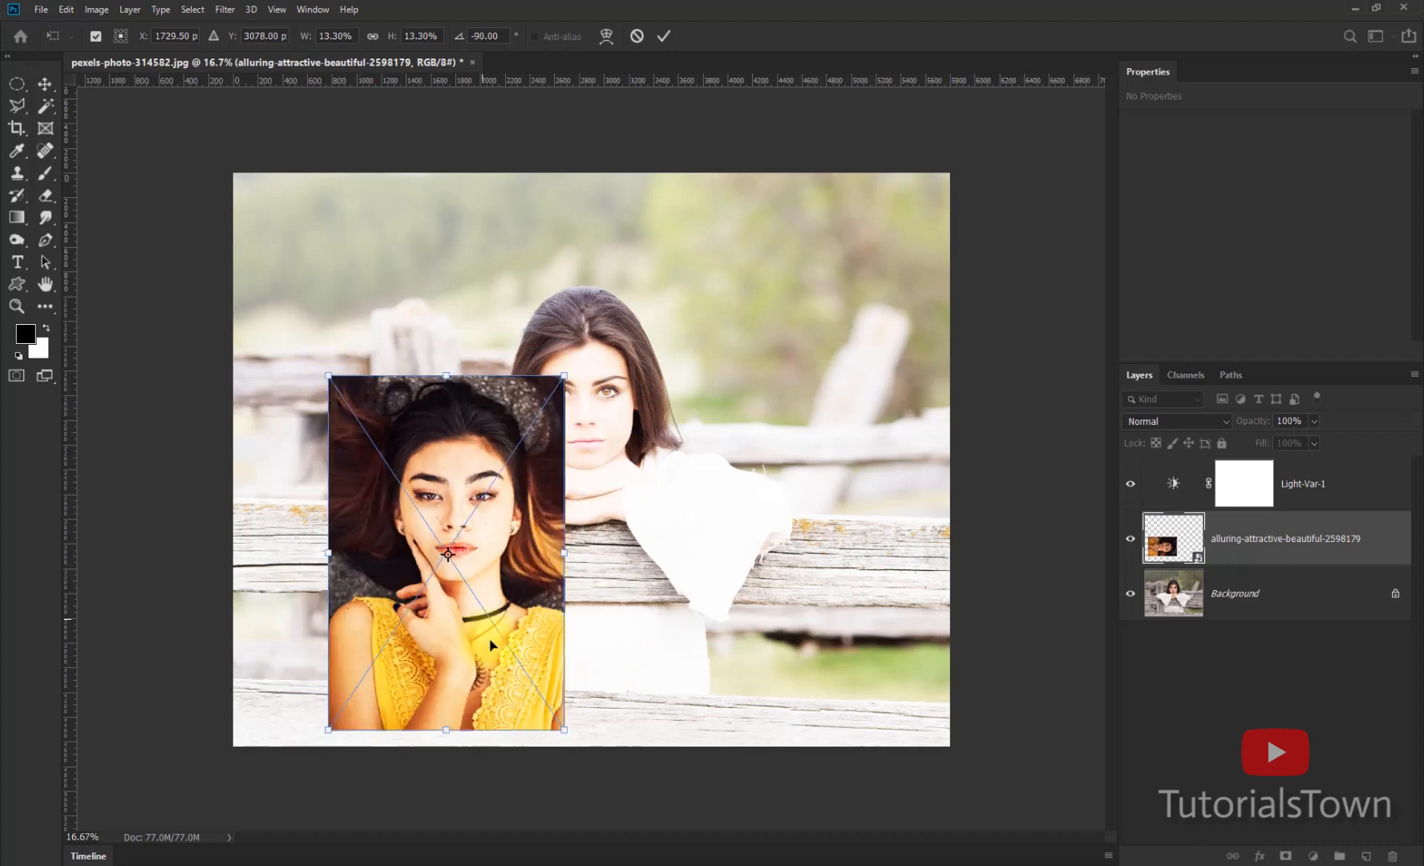
pyautogui.moveTo(503, 645)
pyautogui.mouseDown()
pyautogui.moveTo(757, 607)
pyautogui.moveTo(879, 579)
pyautogui.moveTo(871, 568)
pyautogui.mouseUp()
pyautogui.press('Return')
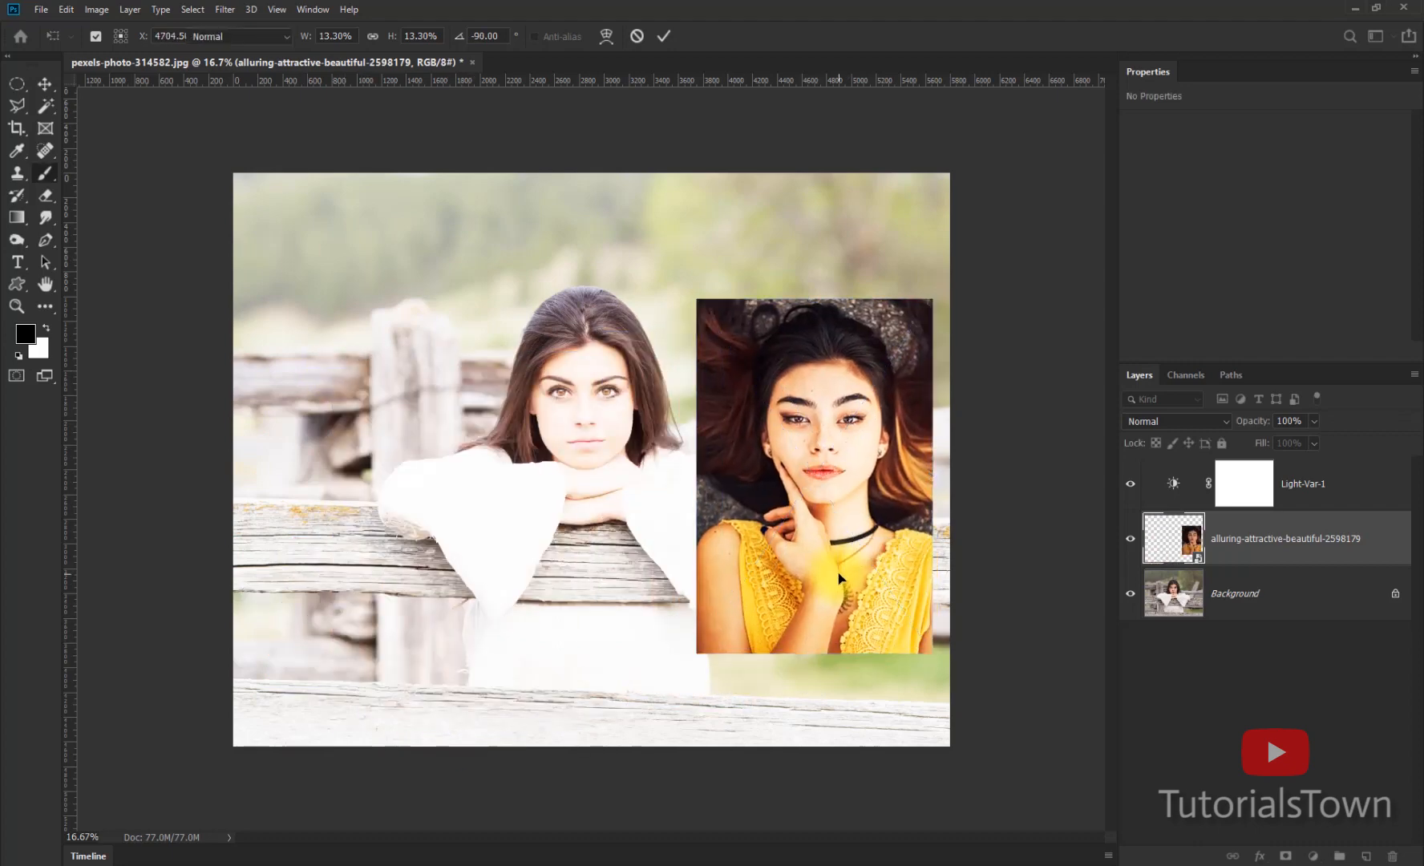
# Set Light-Var-1's brightness to 83 and toggle the layer's visibility to compare its effect on both photos
pyautogui.click(1175, 484)
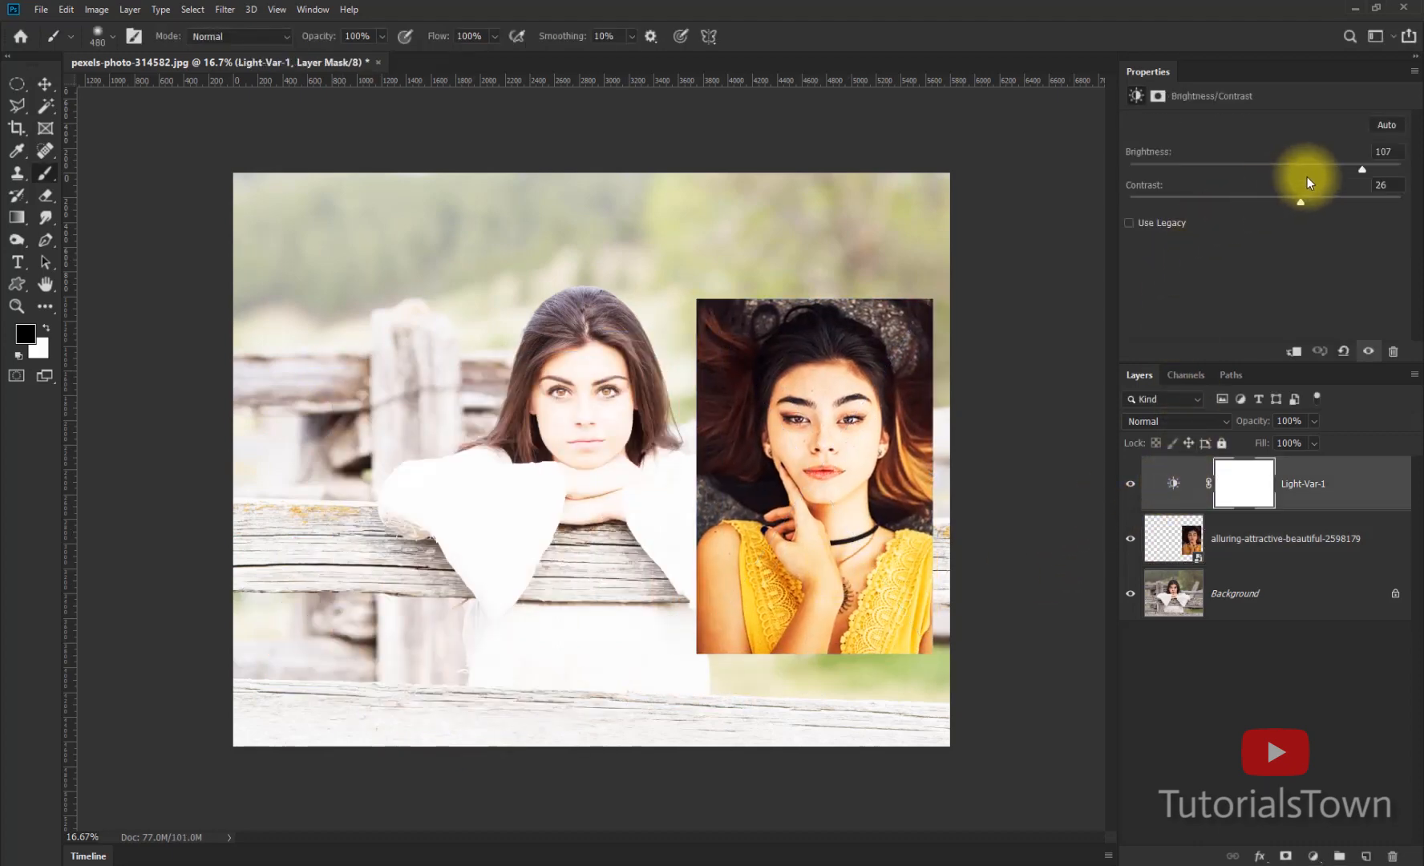
pyautogui.moveTo(1356, 168)
pyautogui.mouseDown()
pyautogui.moveTo(1135, 171)
pyautogui.moveTo(1340, 168)
pyautogui.mouseUp()
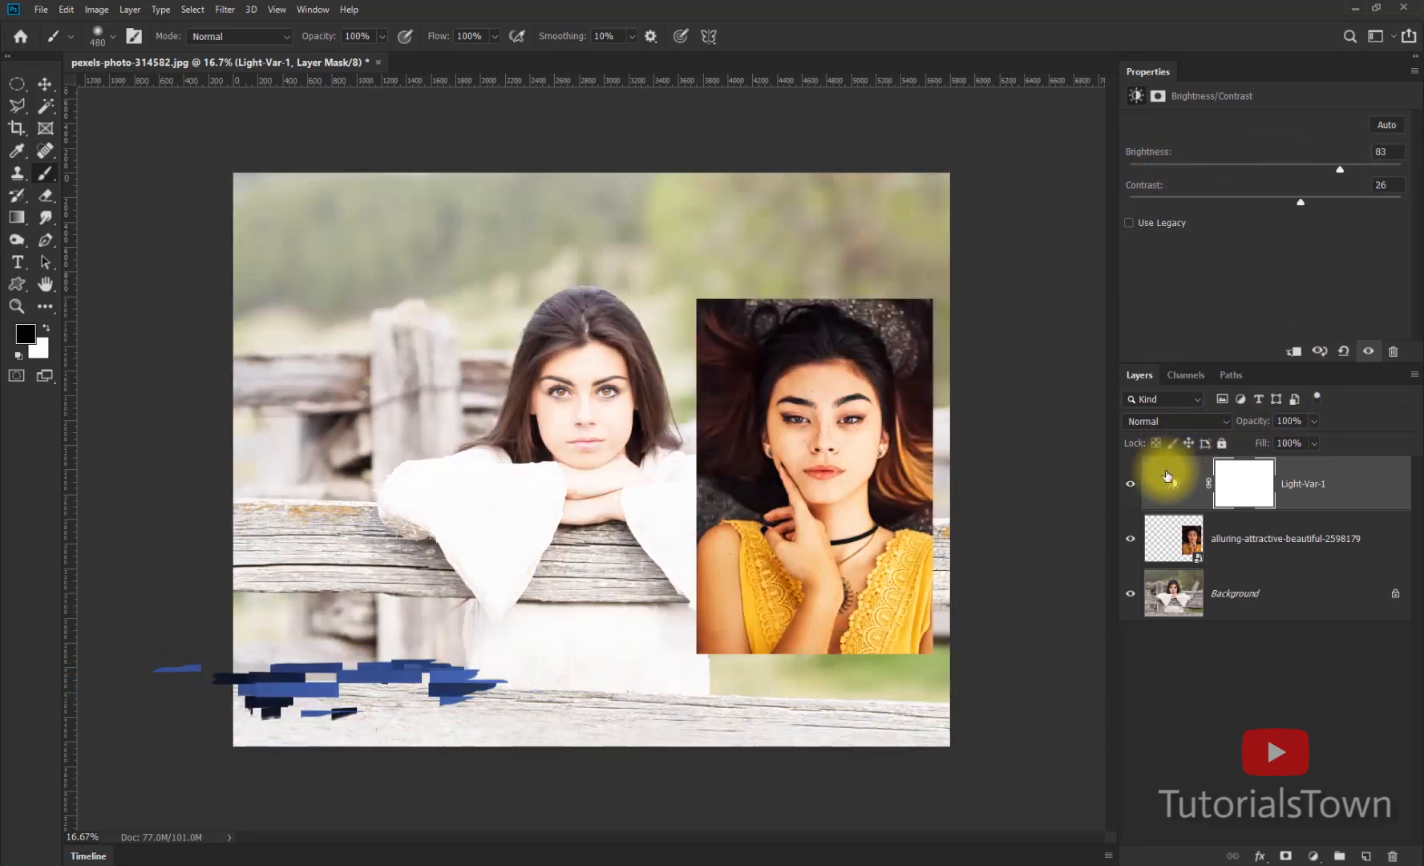
pyautogui.click(1129, 485)
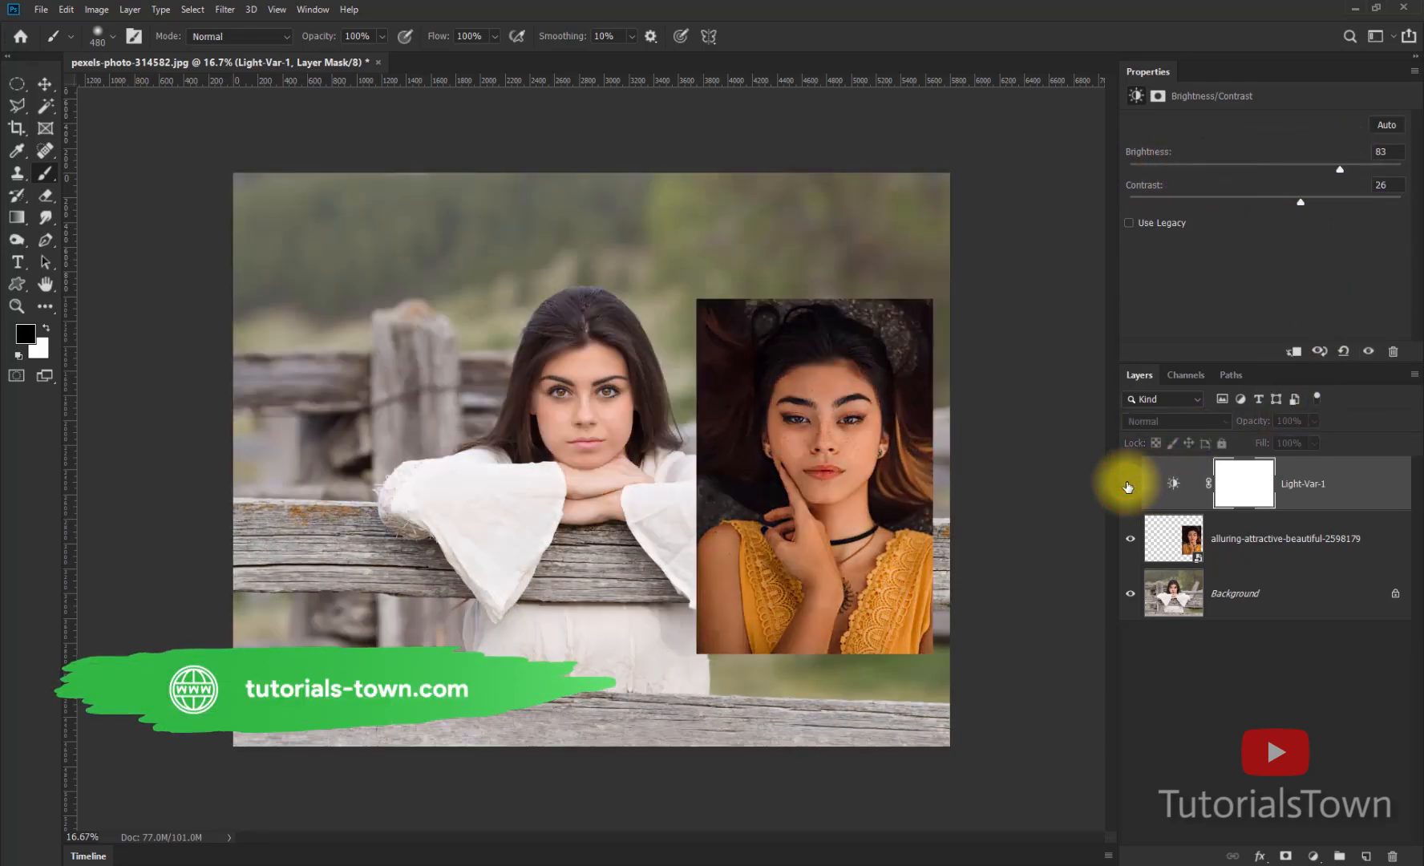
pyautogui.click(1129, 485)
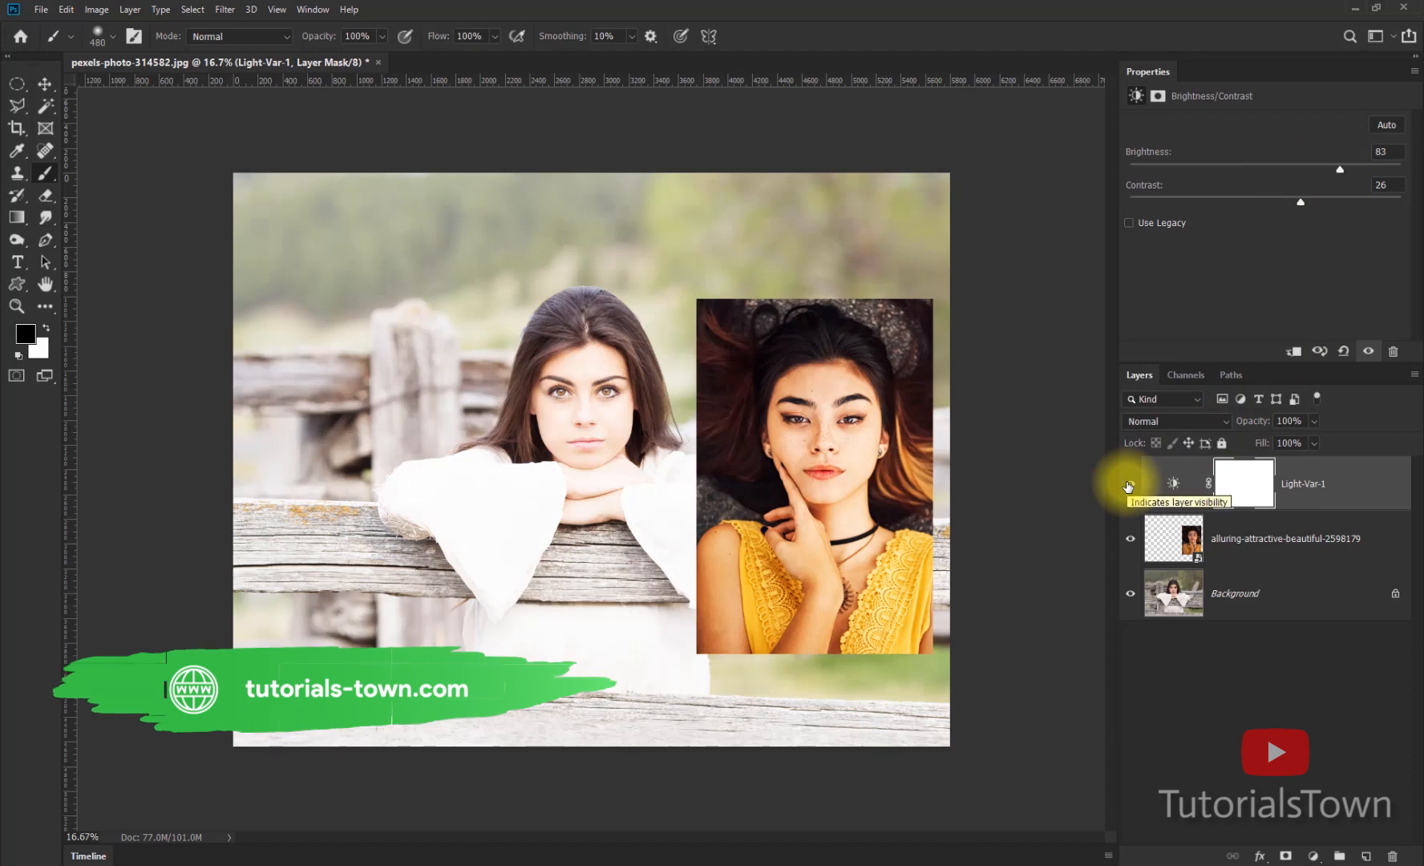
pyautogui.click(1130, 487)
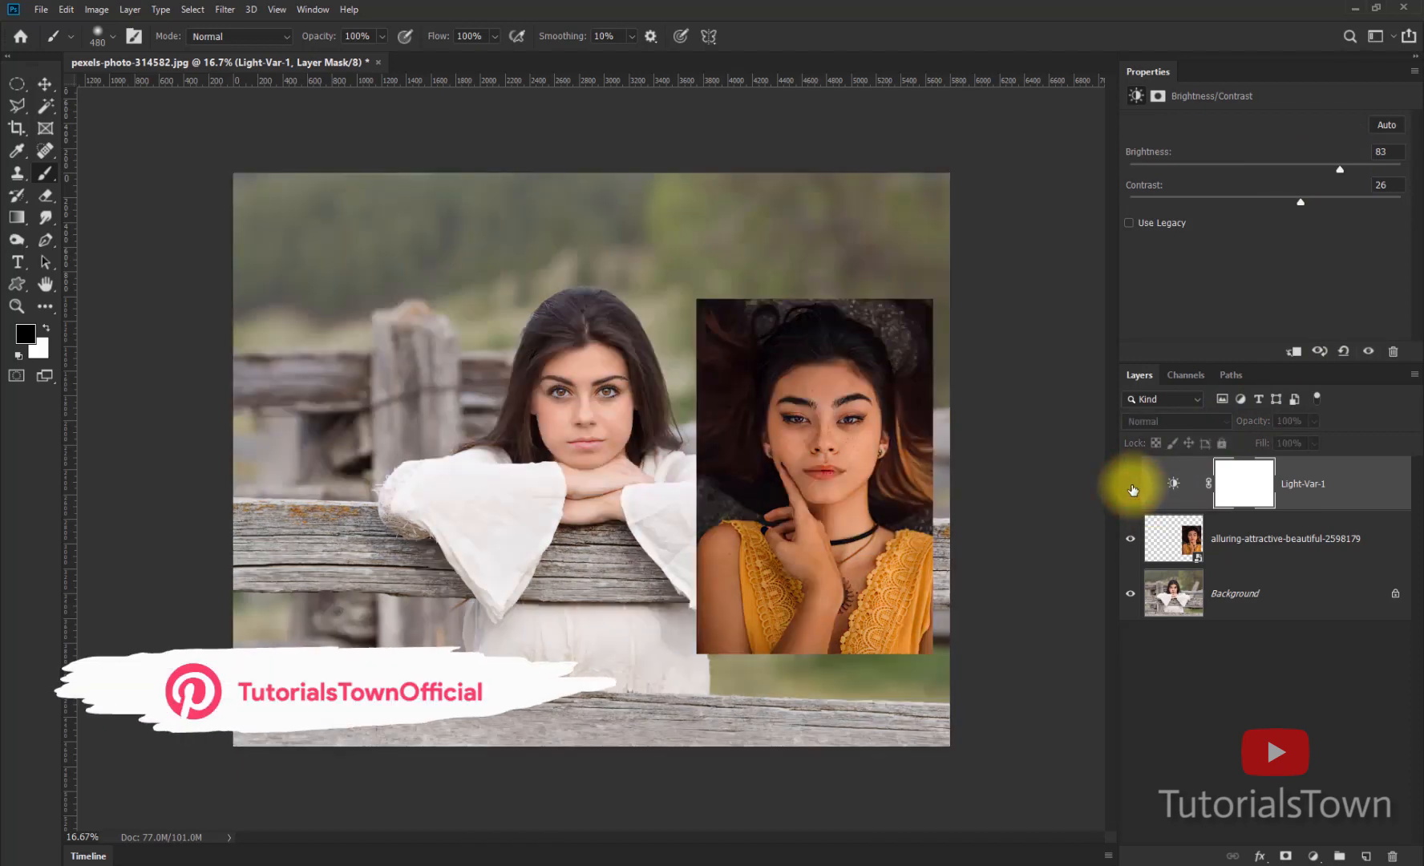
pyautogui.click(1131, 485)
# Set Light-Var-1's brightness to 98 and compare both photos with the adjustment hidden and shown
pyautogui.moveTo(1343, 169); pyautogui.dragTo(1354, 167)
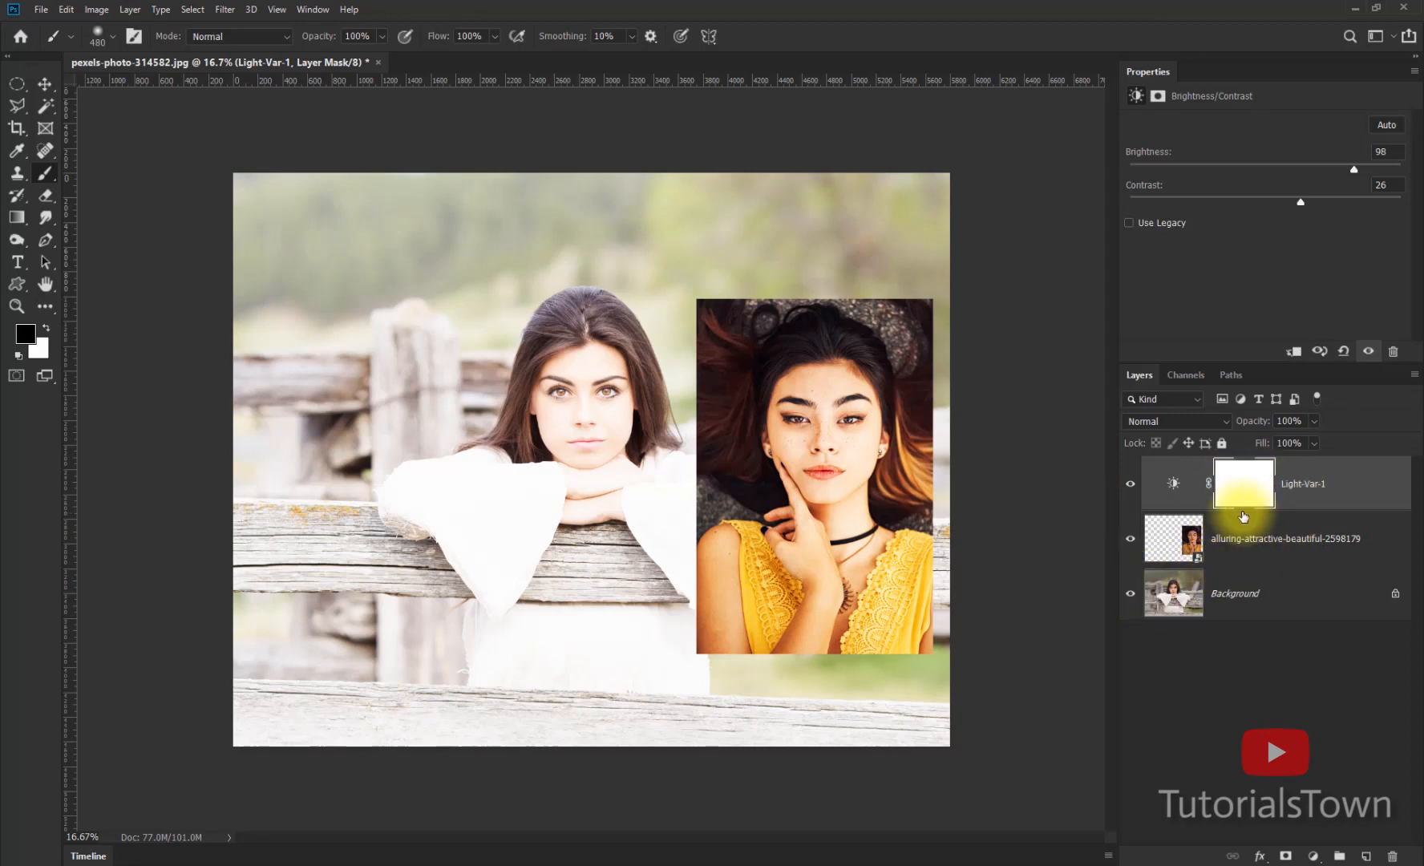
pyautogui.click(1130, 482)
pyautogui.click(1130, 482)
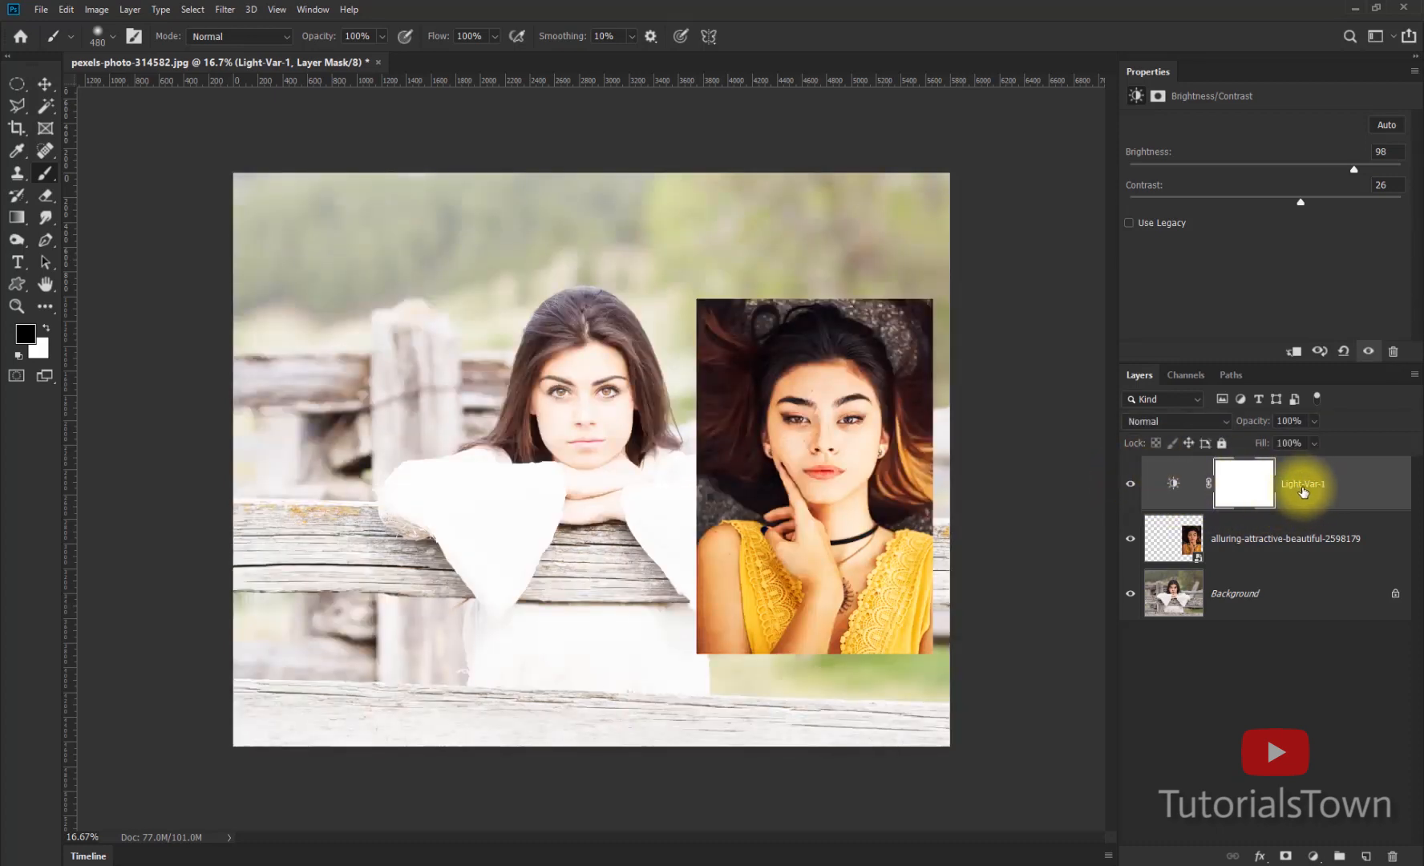
# Clip Light-Var-1 to the placed portrait layer with a clipping mask and set its brightness to 99
pyautogui.rightClick(1303, 491)
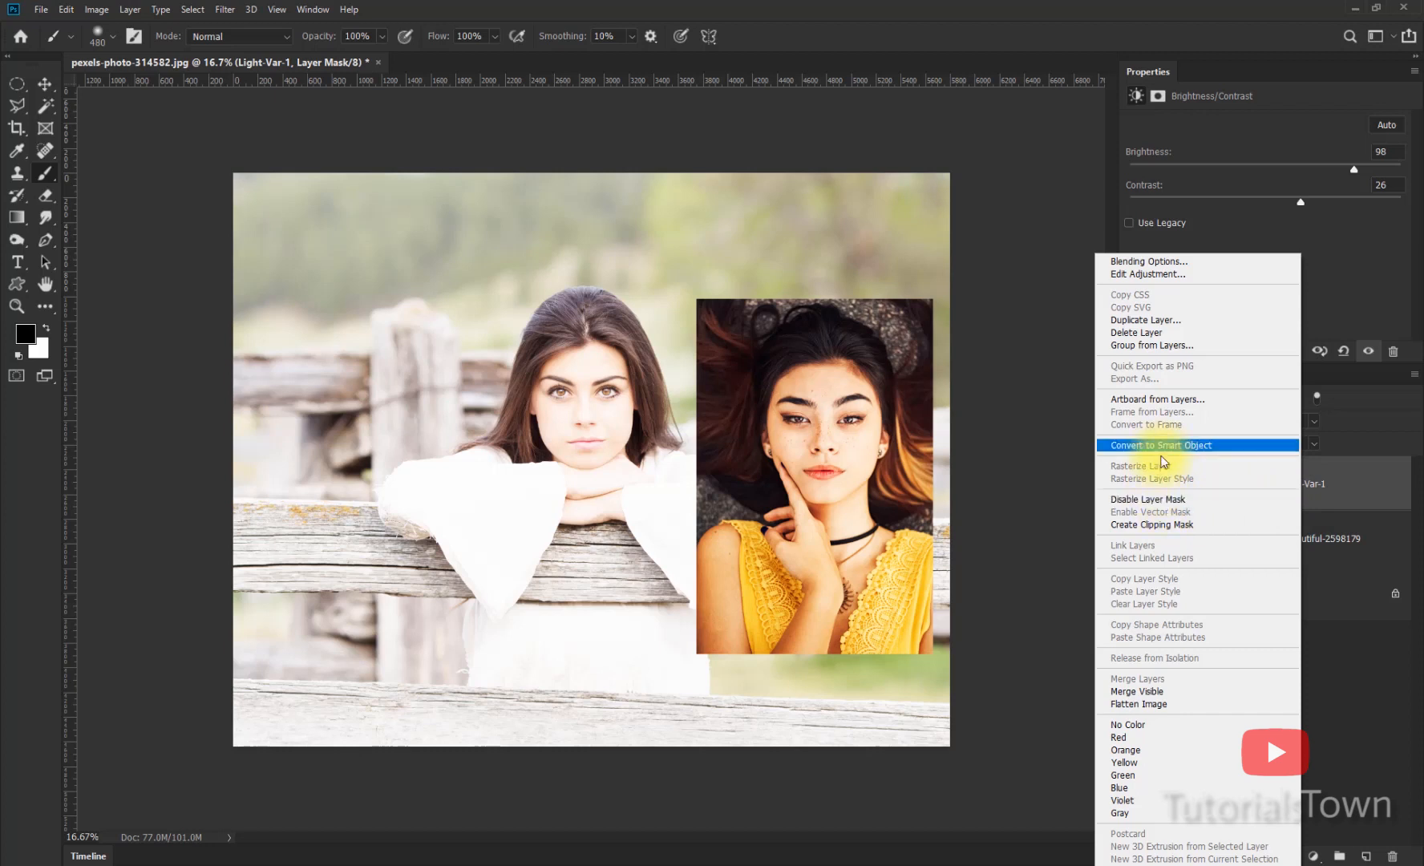
pyautogui.click(1178, 525)
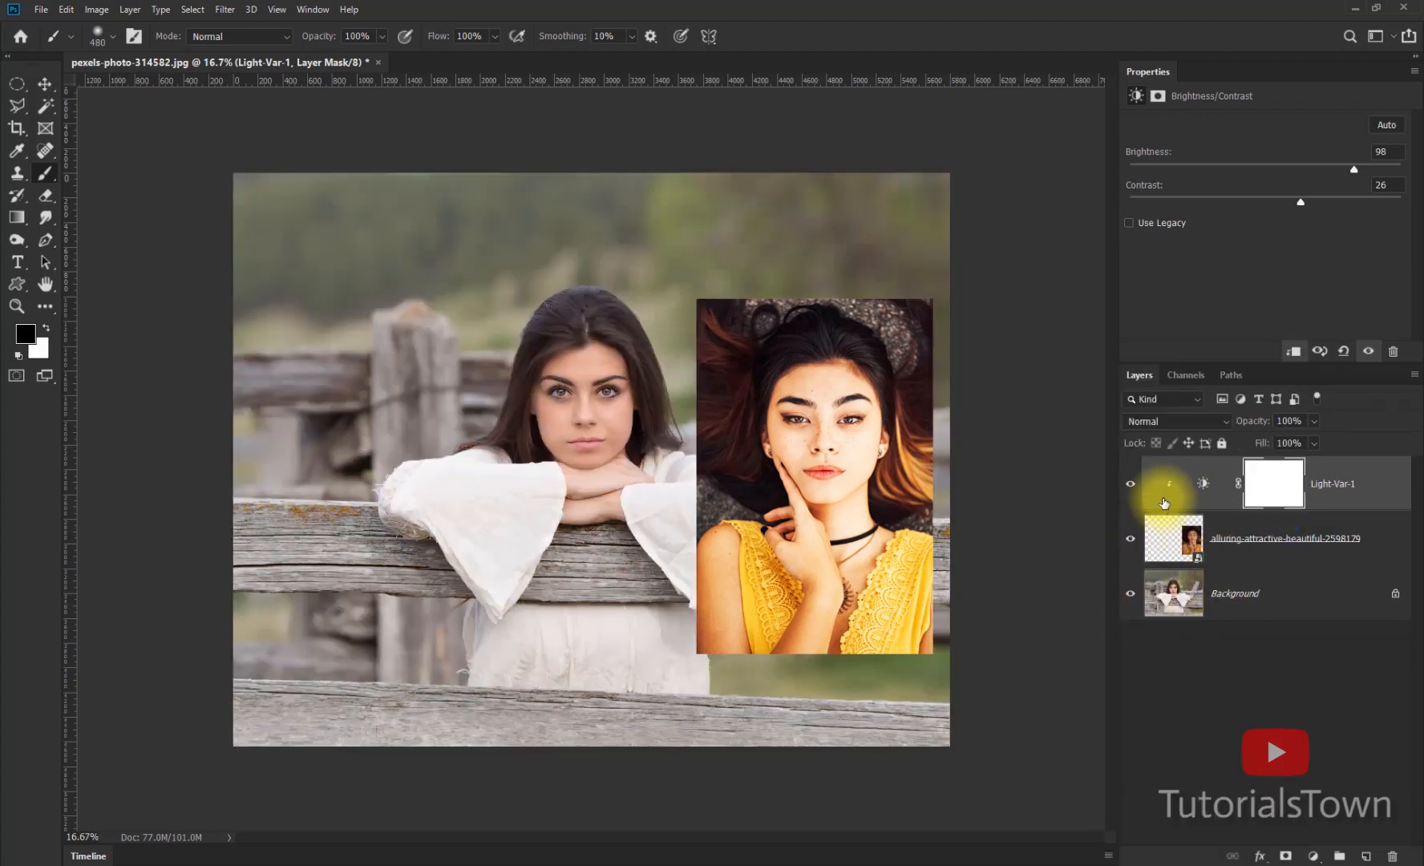
pyautogui.click(1206, 483)
pyautogui.moveTo(1360, 165)
pyautogui.mouseDown()
pyautogui.moveTo(1133, 167)
pyautogui.moveTo(1391, 165)
pyautogui.moveTo(1147, 171)
pyautogui.moveTo(1355, 166)
pyautogui.mouseUp()
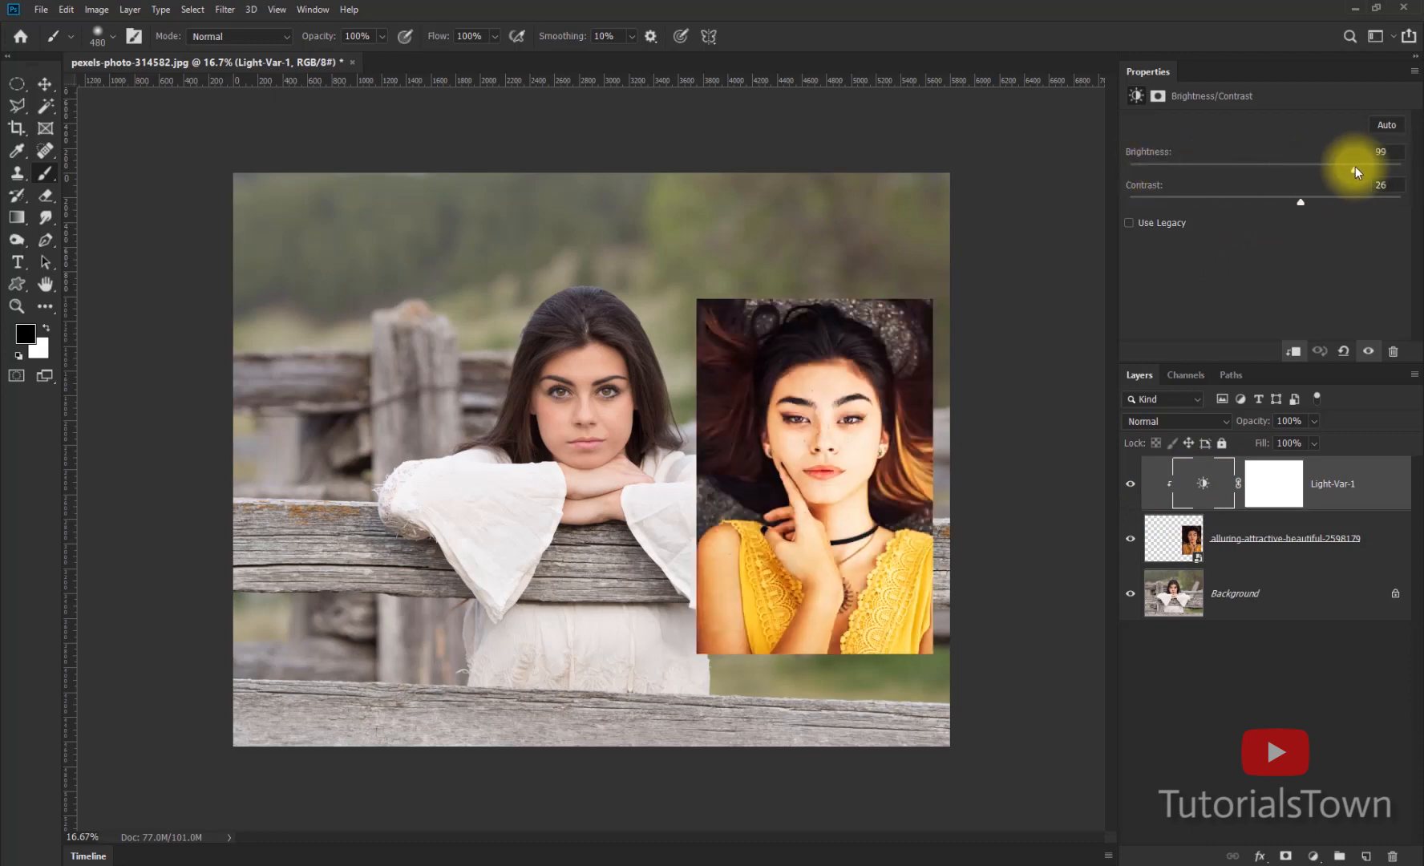
# Release and restore Light-Var-1's clipping to the placed portrait, and set its brightness to 67
pyautogui.rightClick(1331, 484)
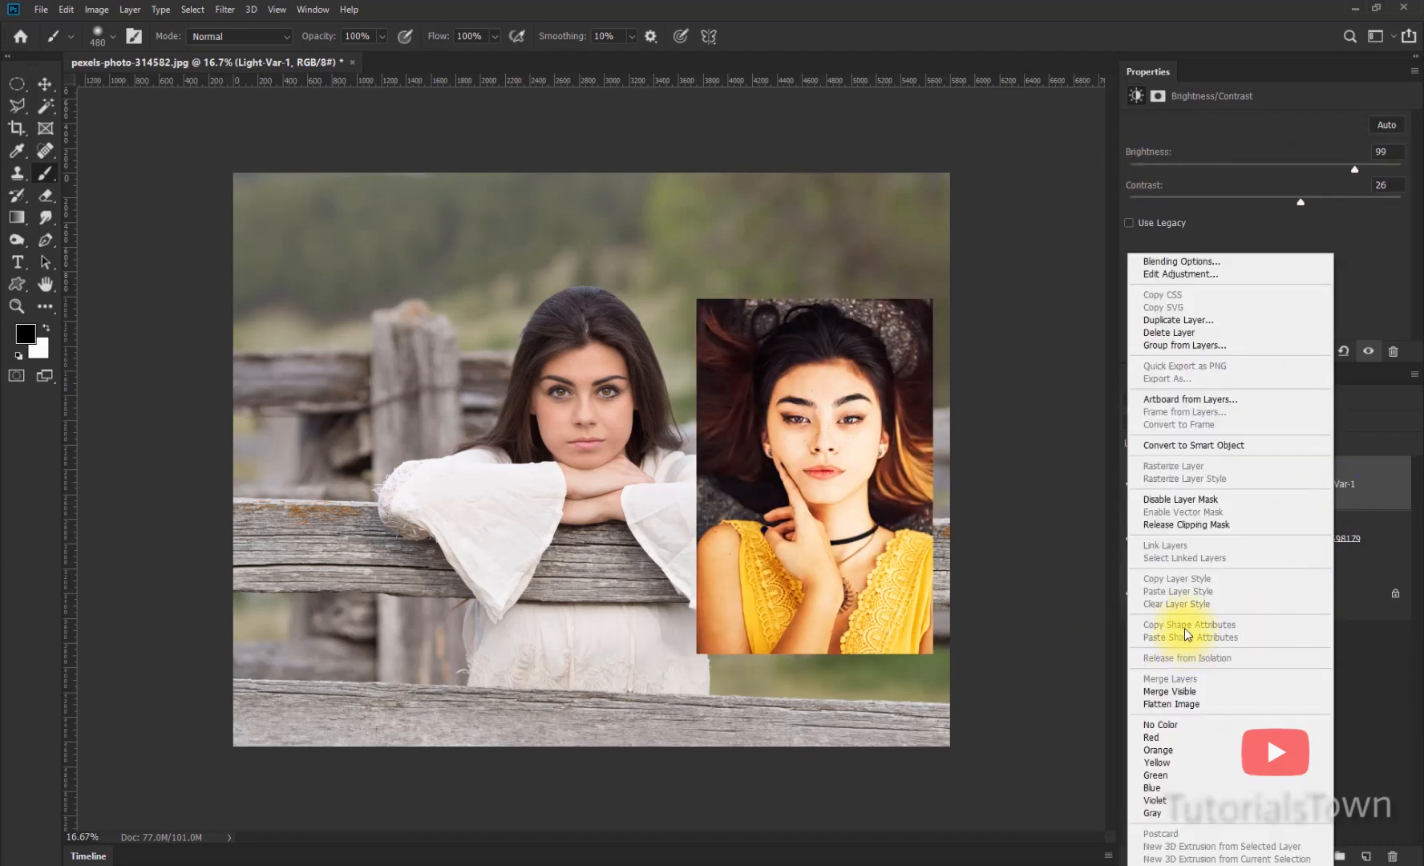
pyautogui.click(1203, 525)
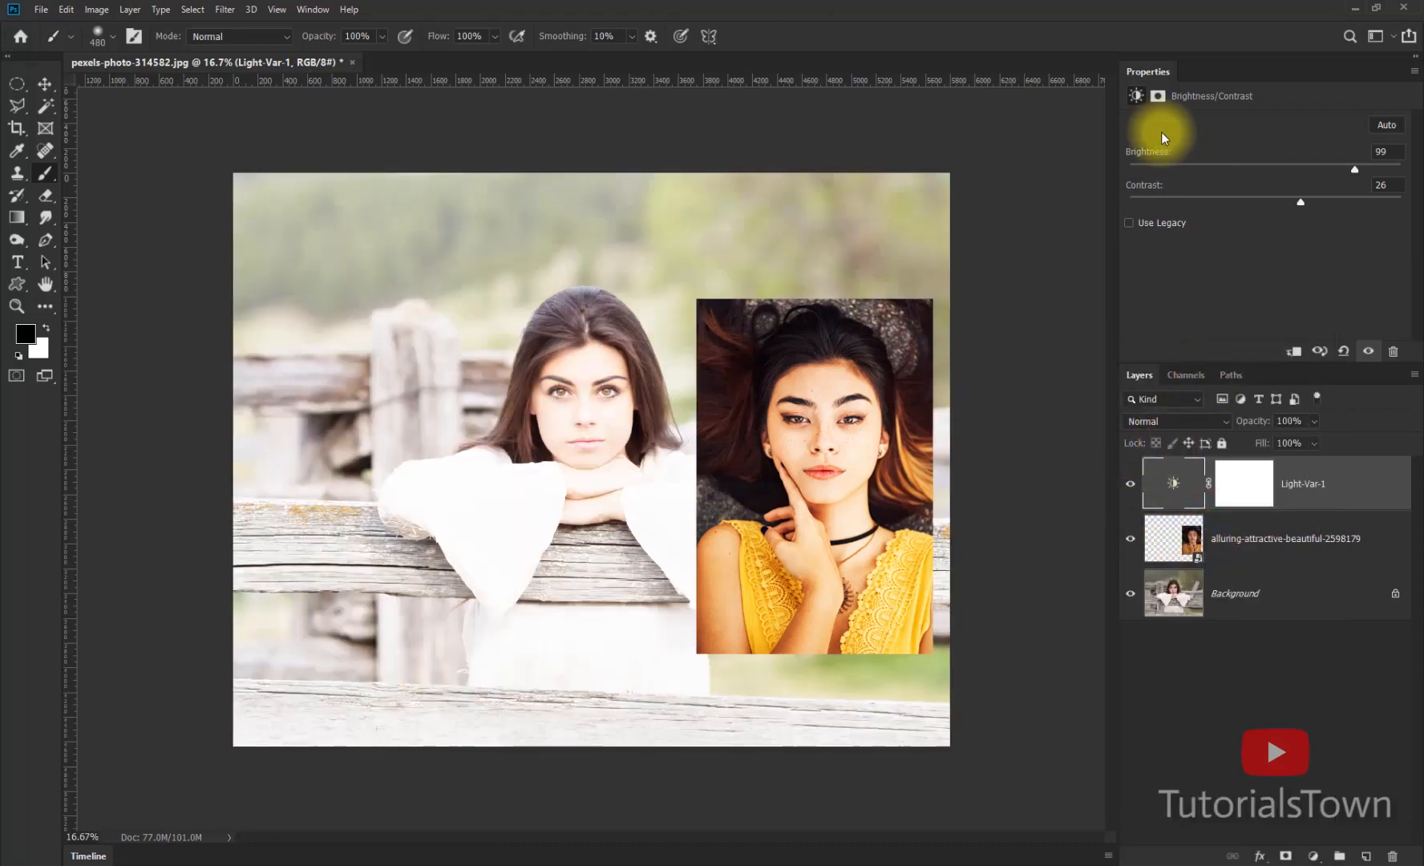
pyautogui.click(1293, 353)
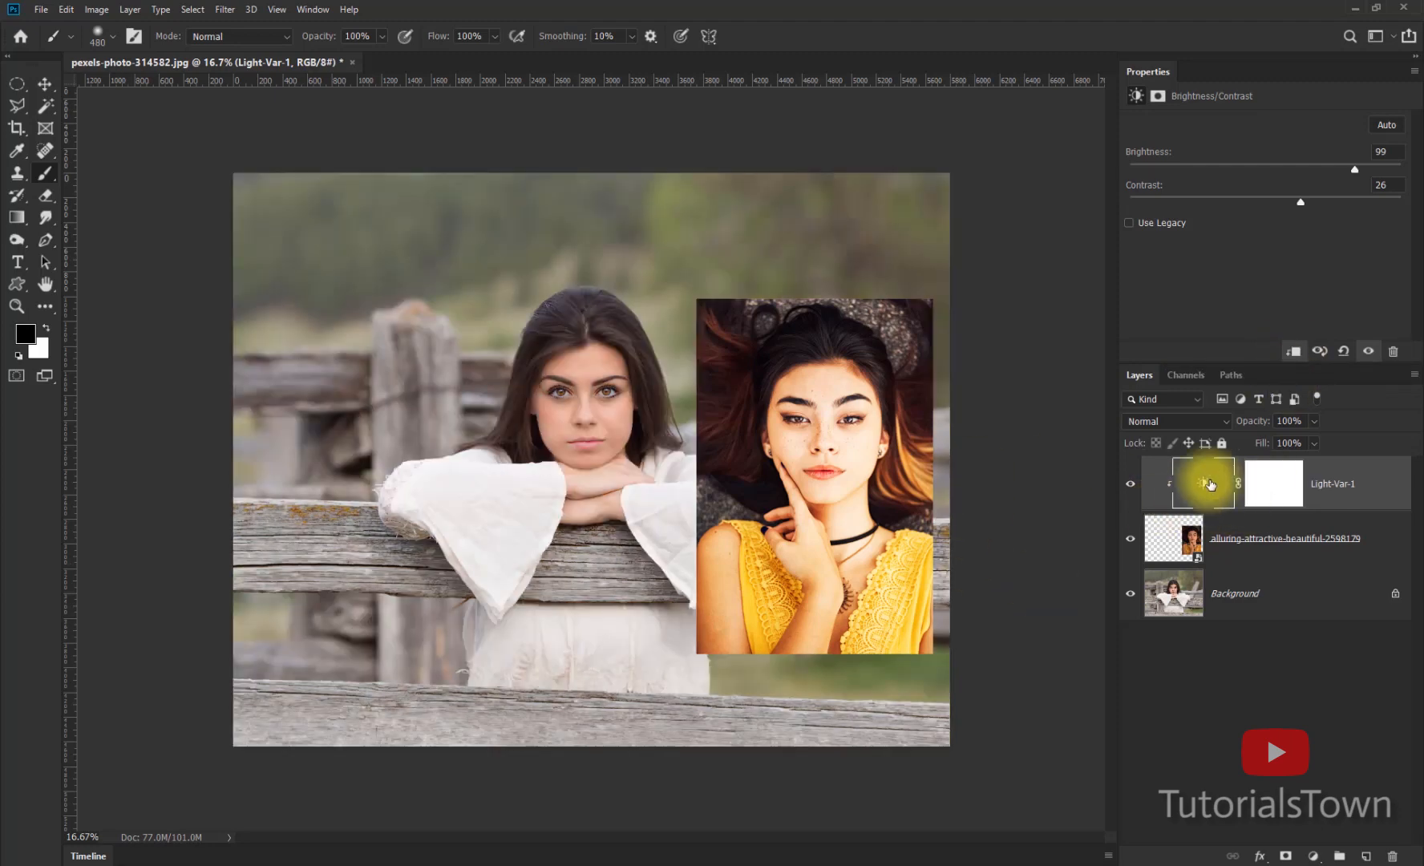
pyautogui.moveTo(1352, 169)
pyautogui.mouseDown()
pyautogui.moveTo(1238, 164)
pyautogui.moveTo(1327, 164)
pyautogui.mouseUp()
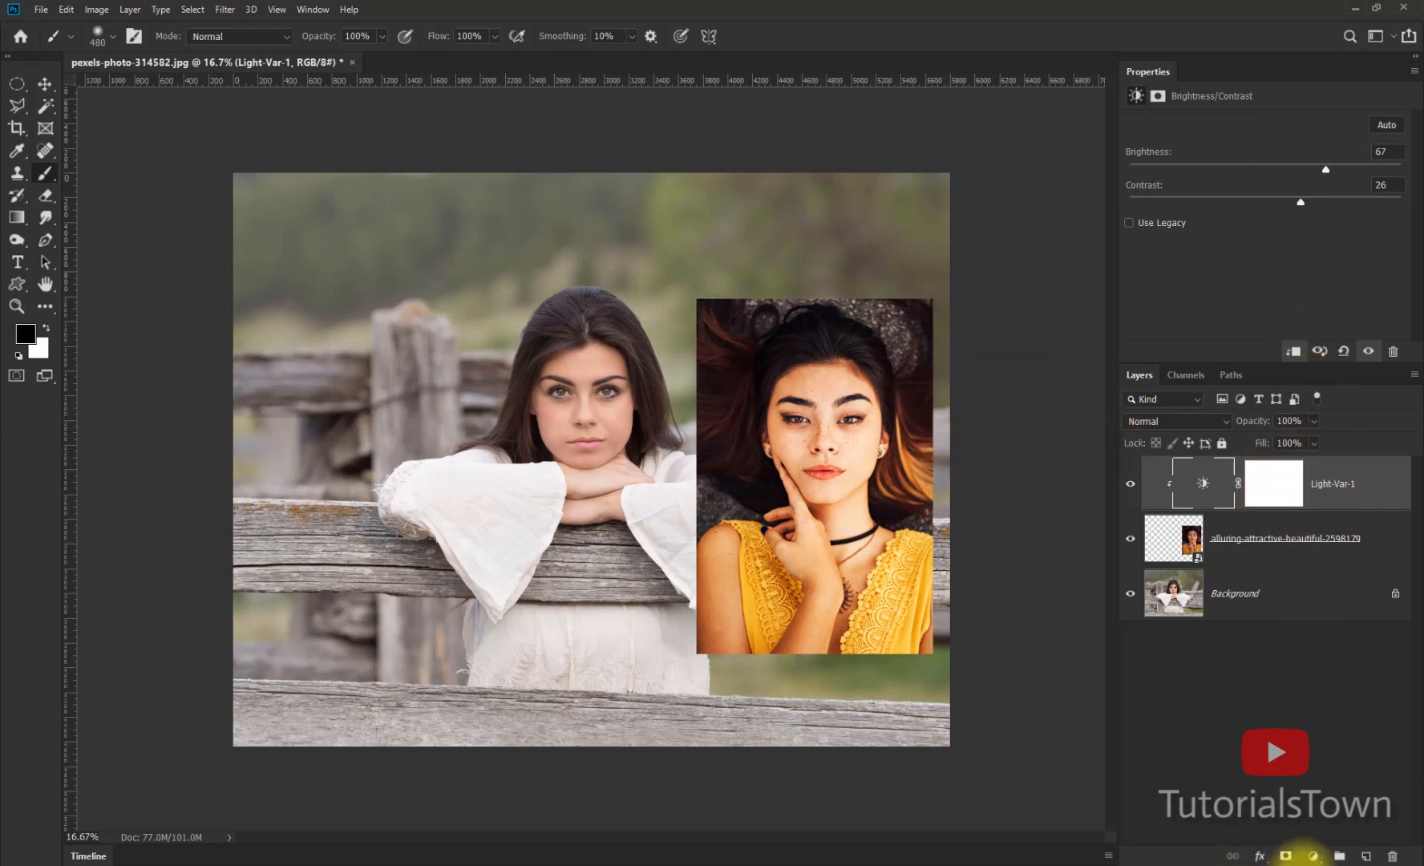
# Add a second Brightness/Contrast adjustment layer named Light-Var-2 above Light-Var-1 and clip it to the placed portrait
pyautogui.click(1312, 856)
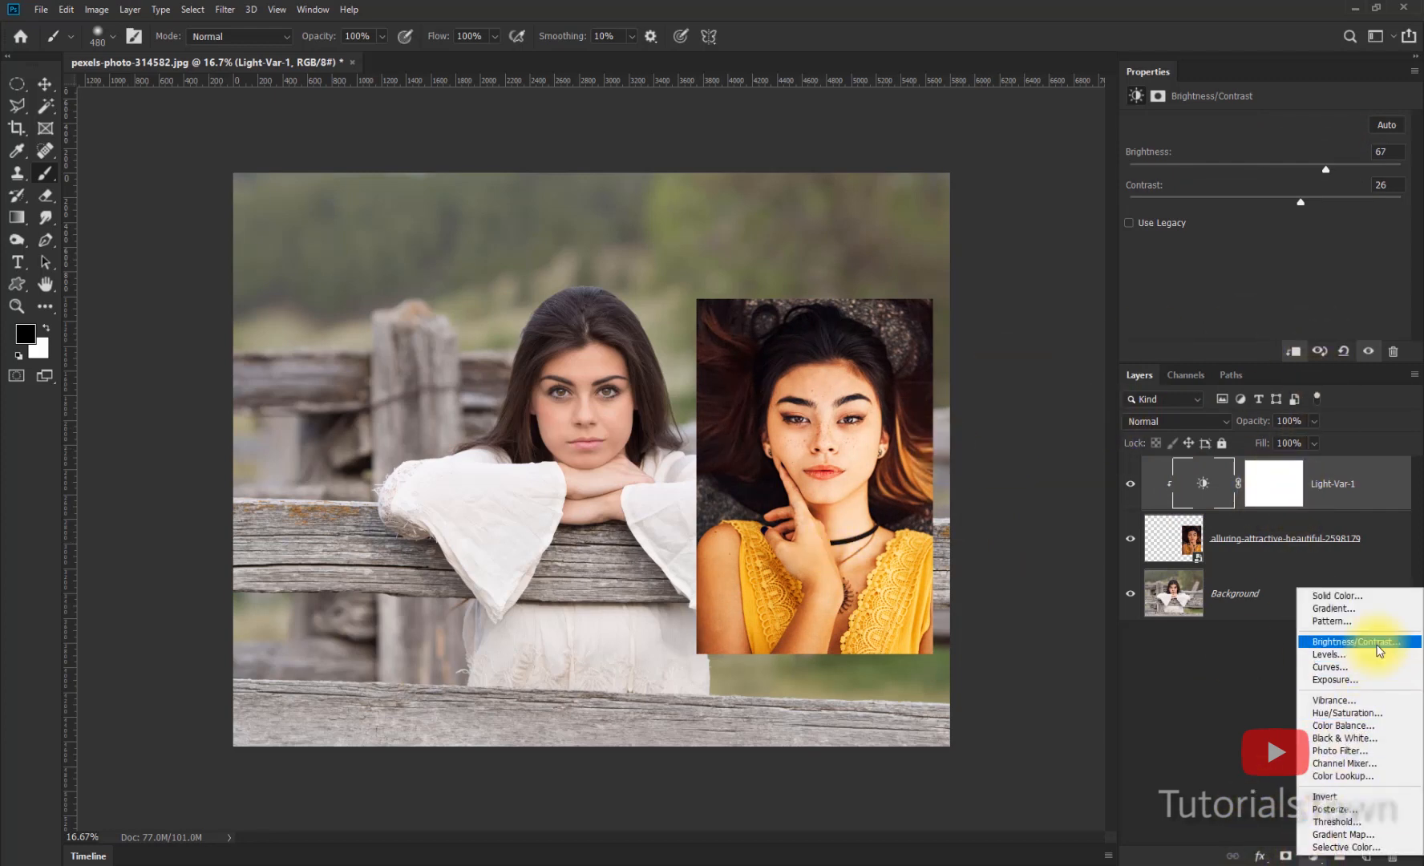
pyautogui.click(1368, 641)
pyautogui.doubleClick(1325, 484)
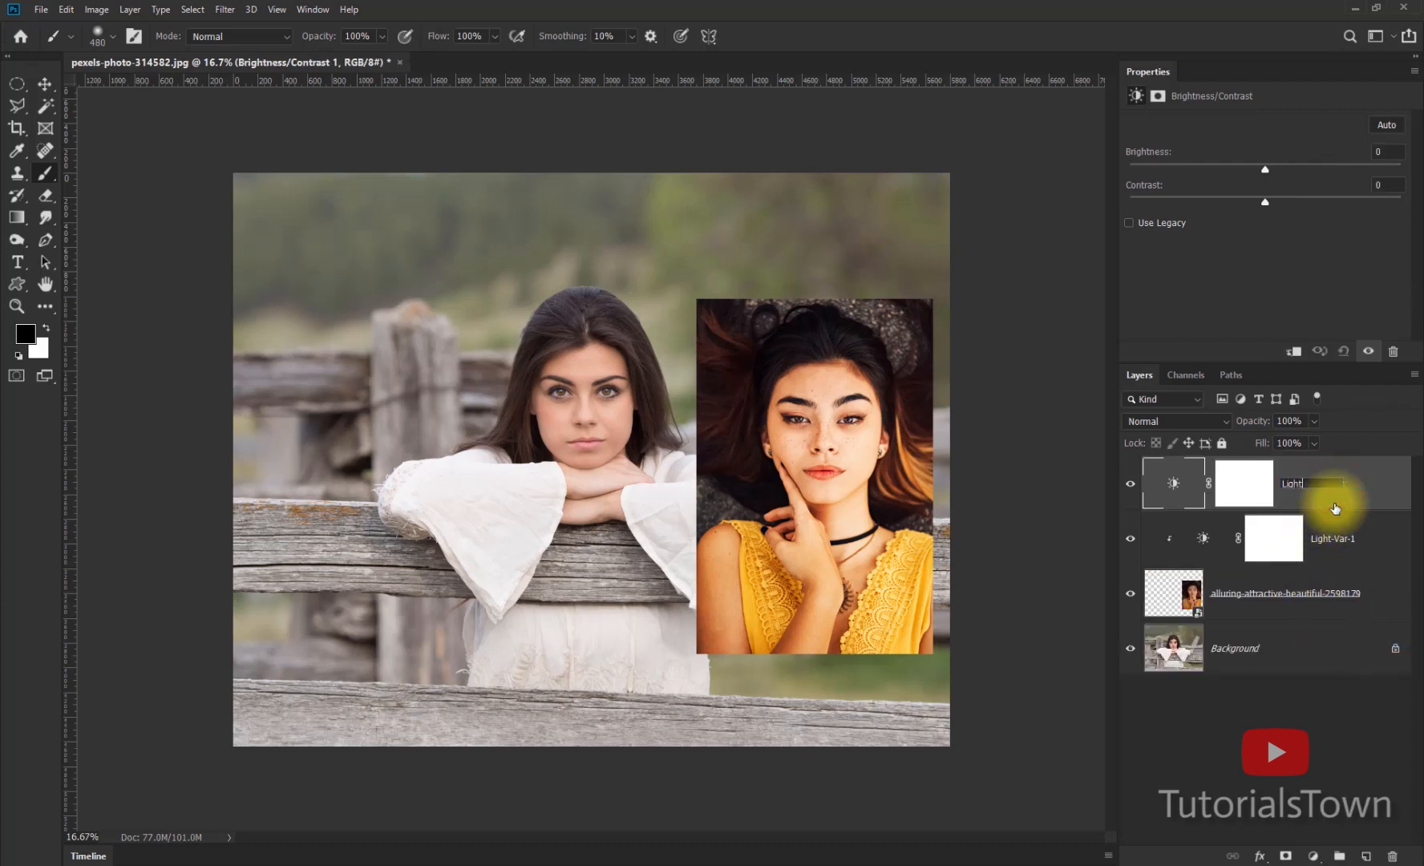
pyautogui.write('-2')
pyautogui.press('Return')
pyautogui.rightClick(1310, 485)
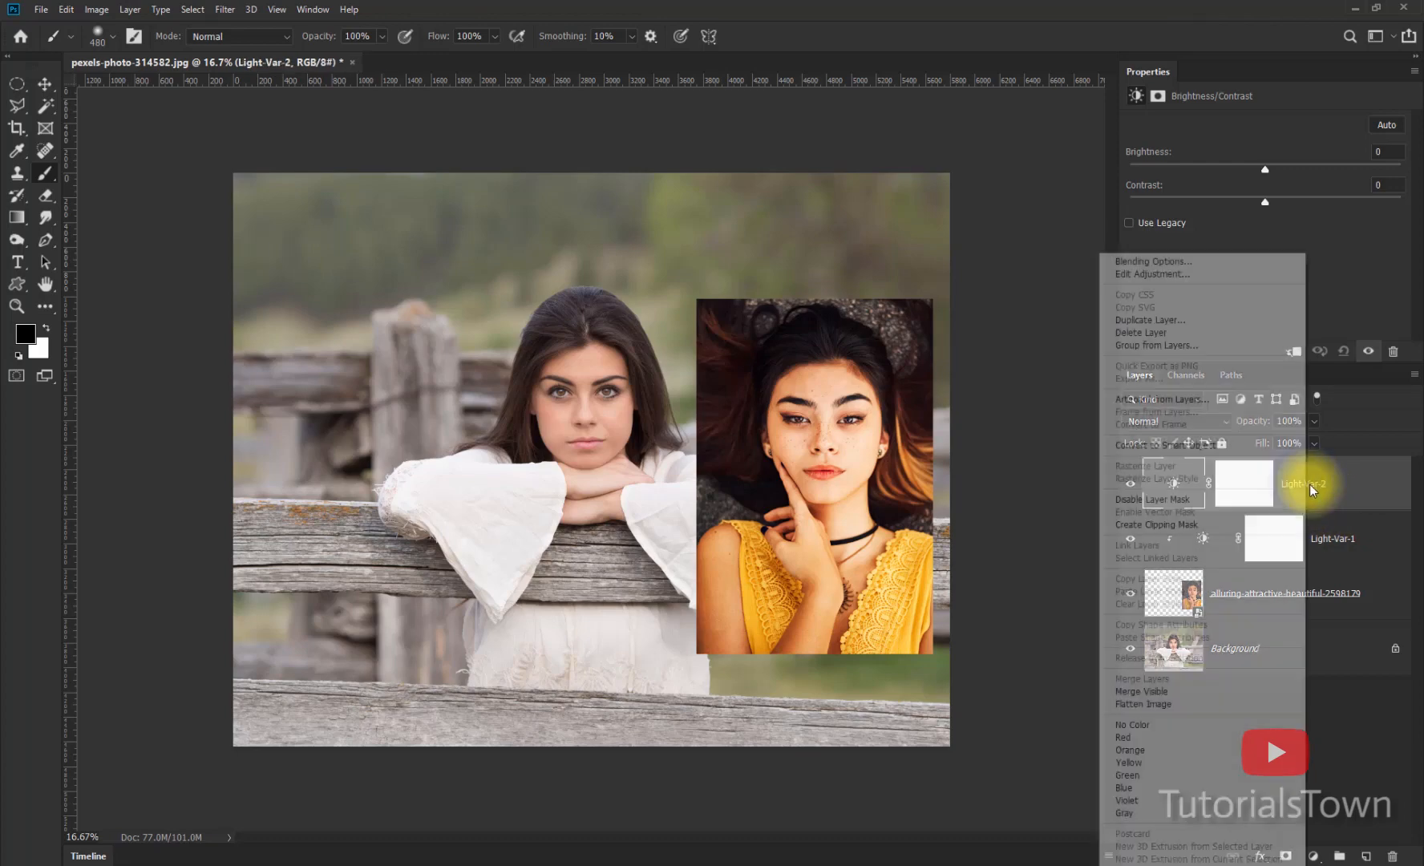
pyautogui.click(1182, 525)
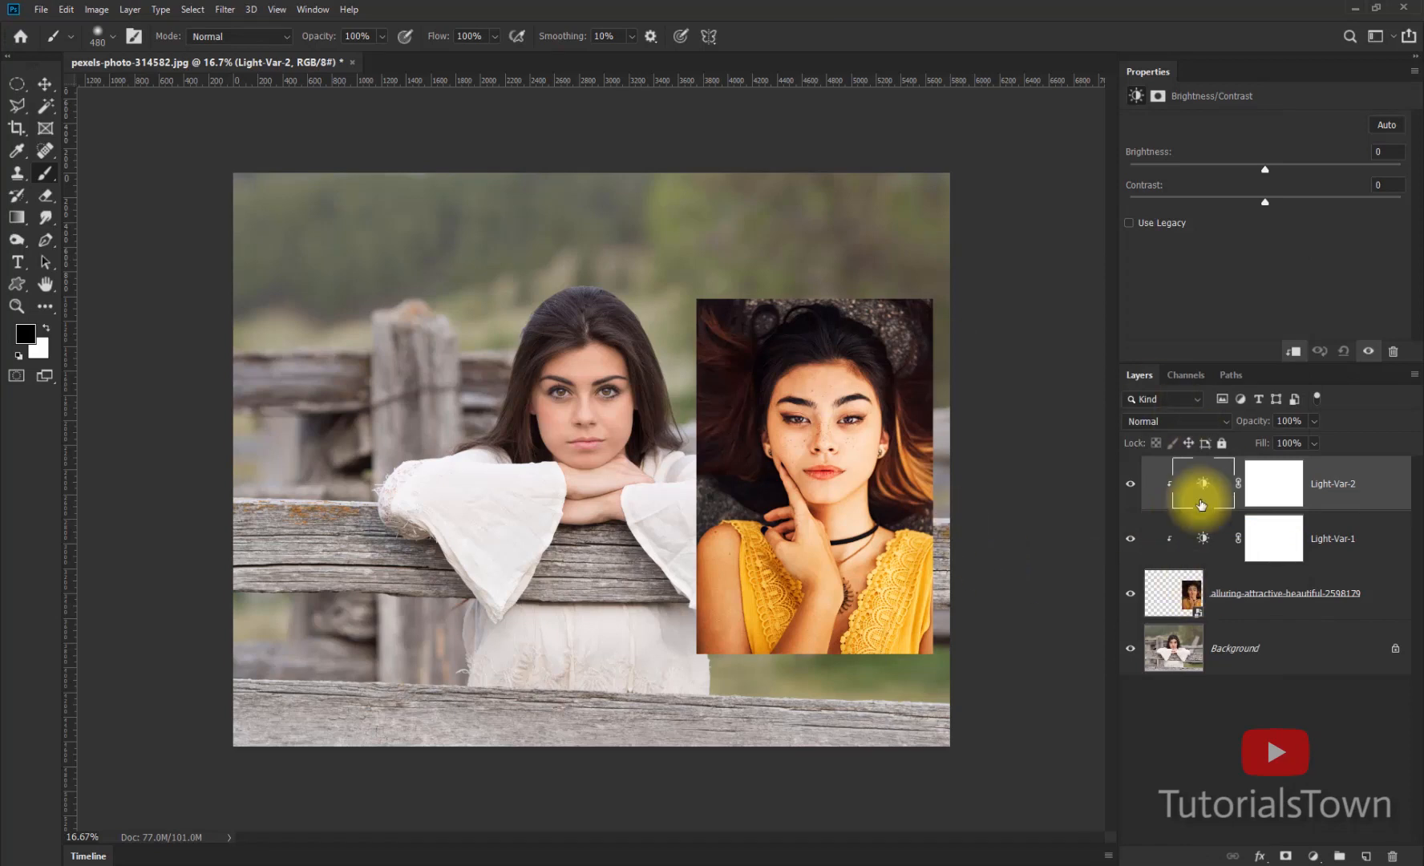
# Hide Light-Var-1 and set Light-Var-2's brightness to 55 and contrast to -19
pyautogui.click(1133, 541)
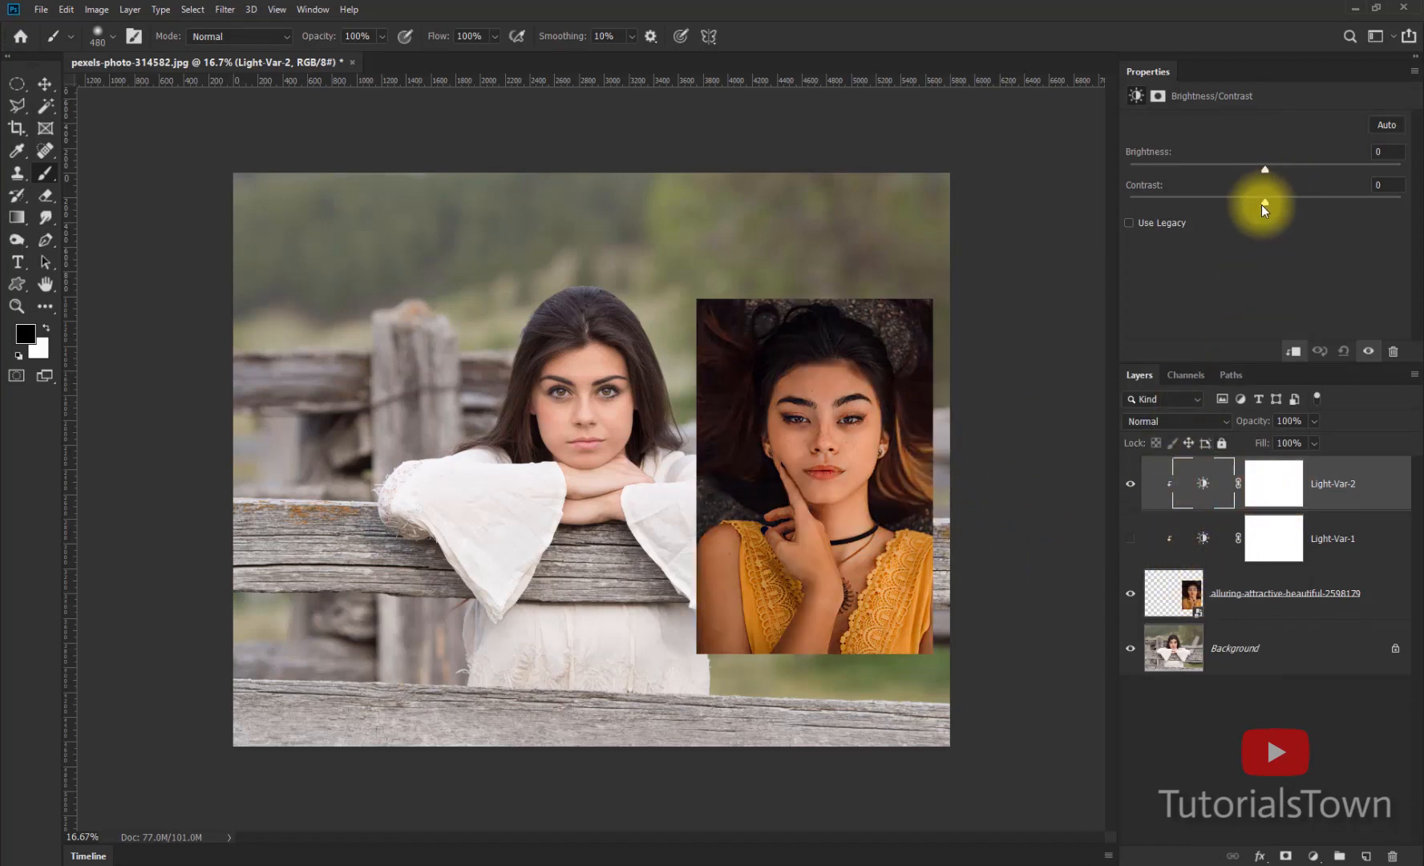
pyautogui.moveTo(1266, 203); pyautogui.dragTo(1315, 163)
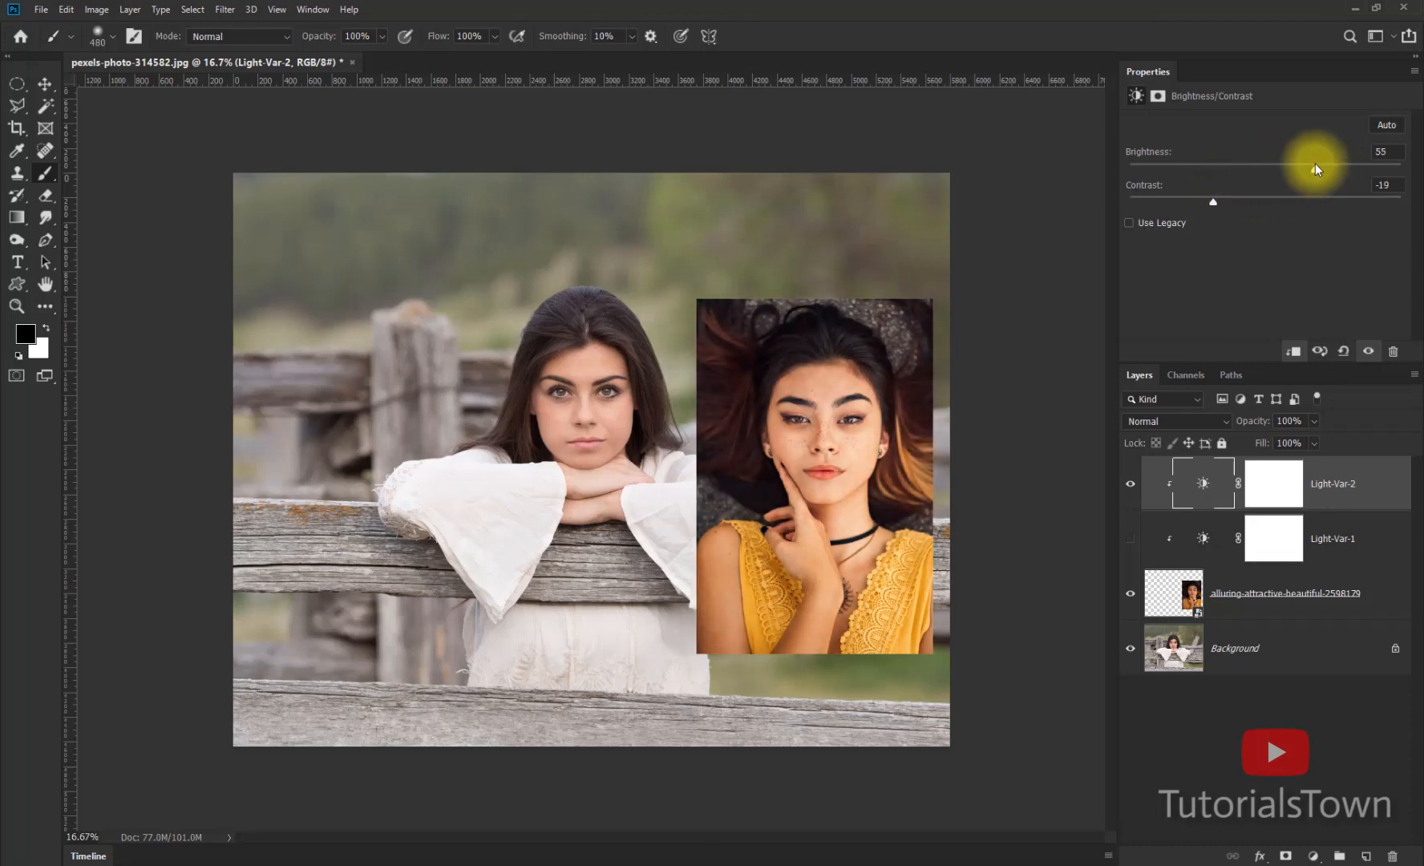
# Compare Light-Var-1 and Light-Var-2 on the placed portrait by showing each alone and both together
pyautogui.click(1132, 484)
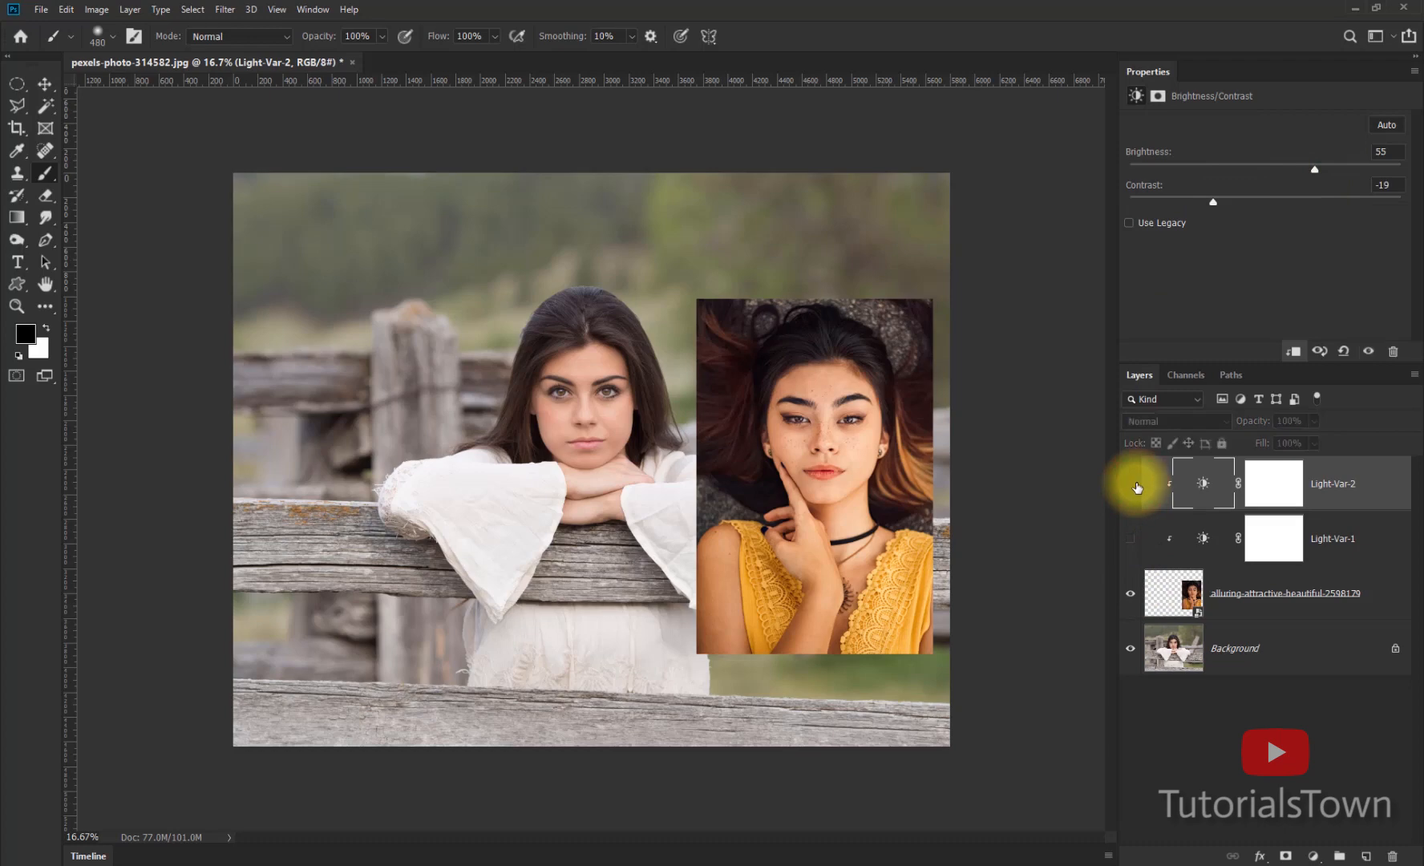
pyautogui.click(1130, 539)
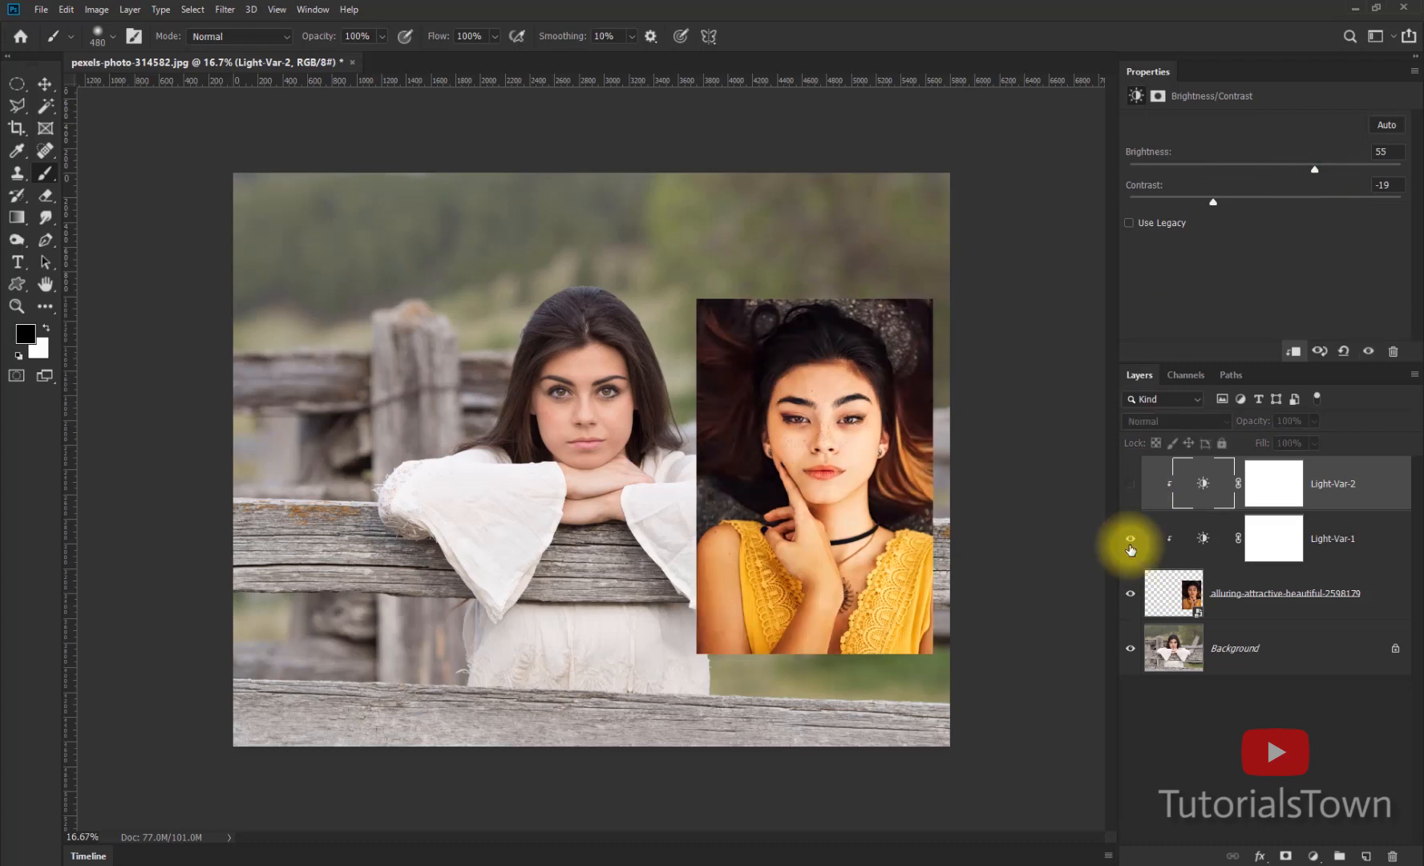
pyautogui.click(1131, 545)
pyautogui.click(1133, 484)
pyautogui.click(1134, 484)
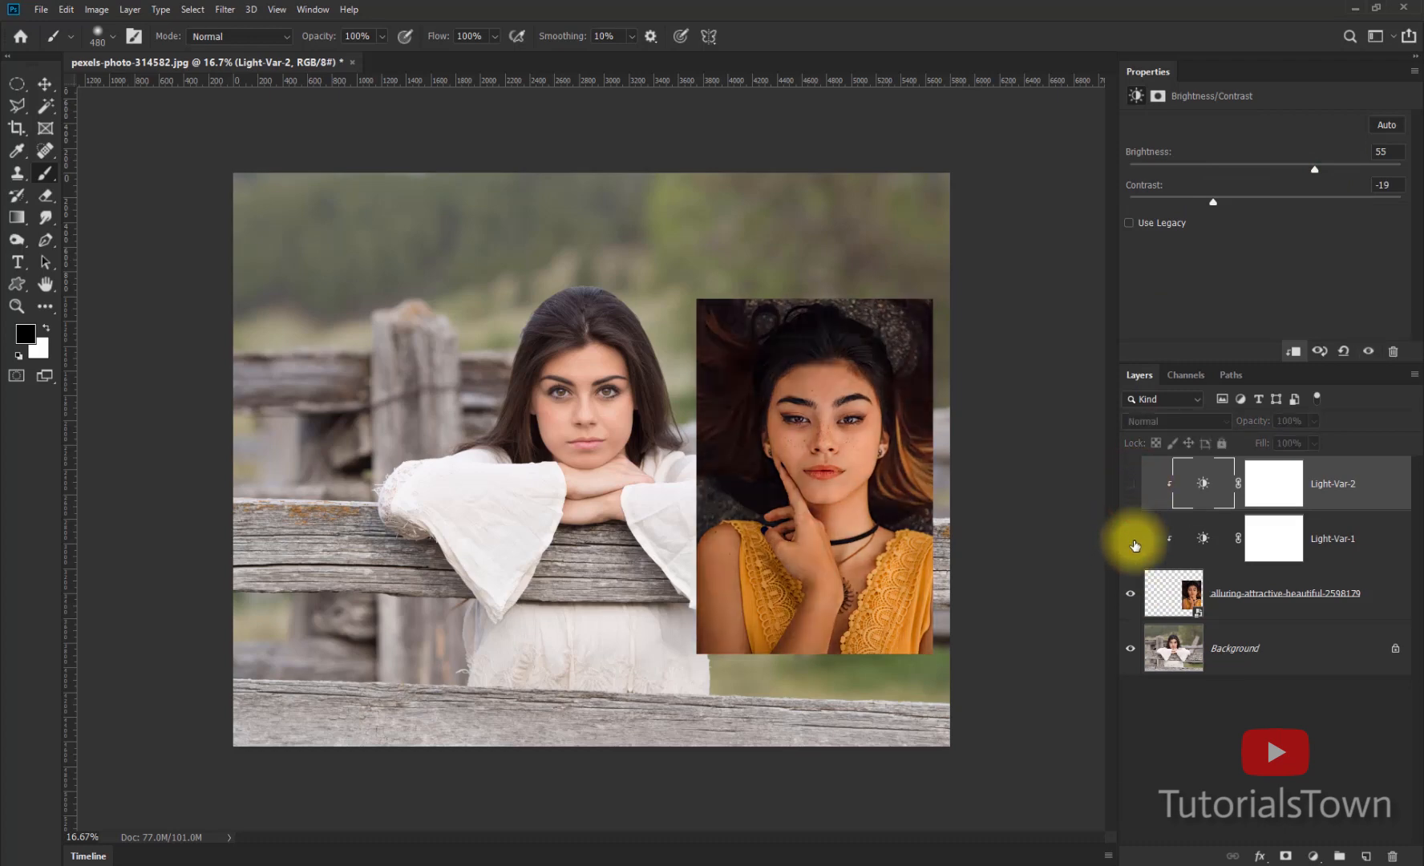
pyautogui.click(1131, 539)
pyautogui.click(1132, 485)
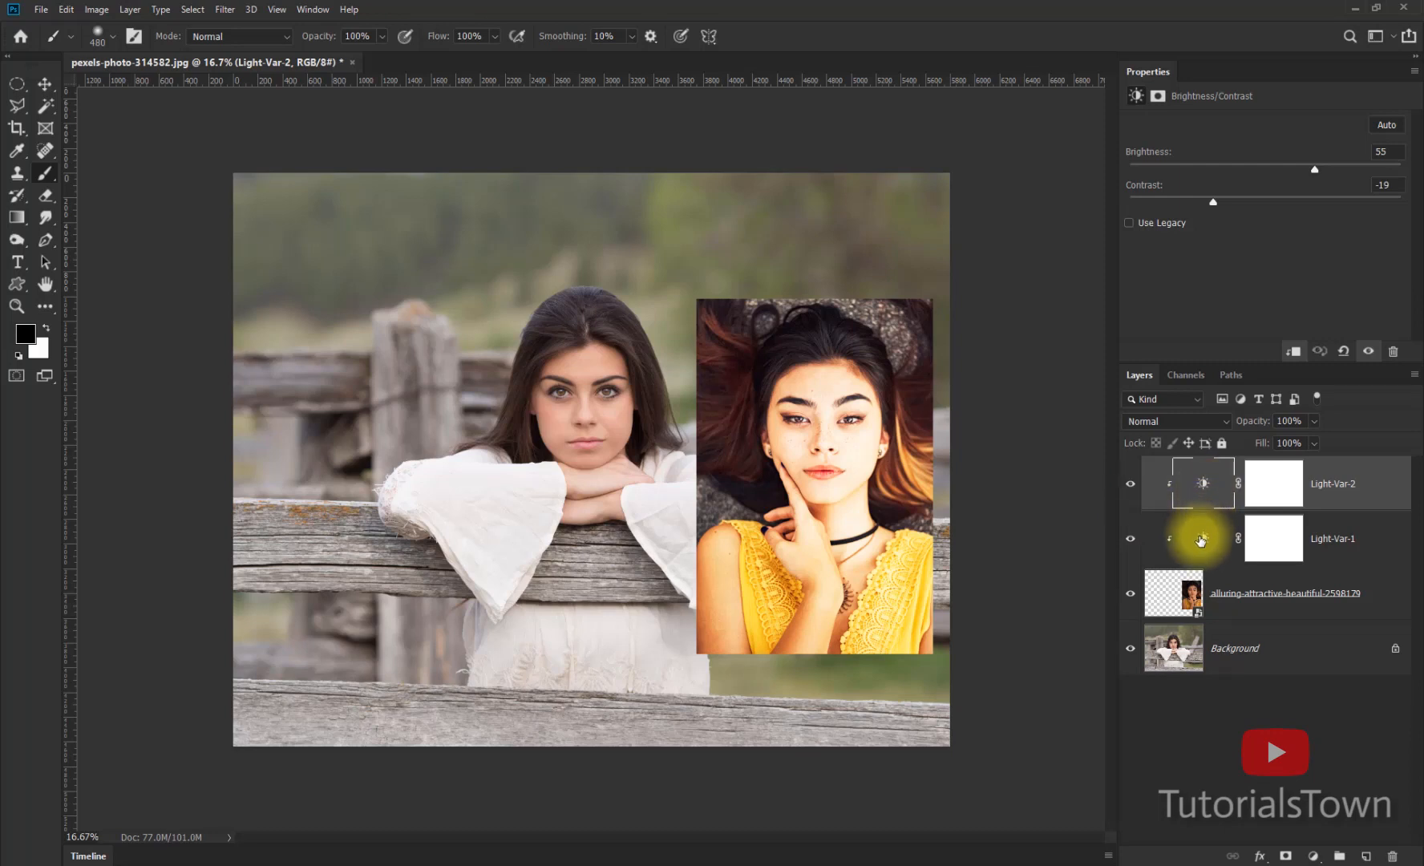
# Delete both Light-Var adjustment layers and the placed portrait layer, keeping only the Background photo
pyautogui.keyDown('shift'); pyautogui.click(1275, 540); pyautogui.keyUp('shift')
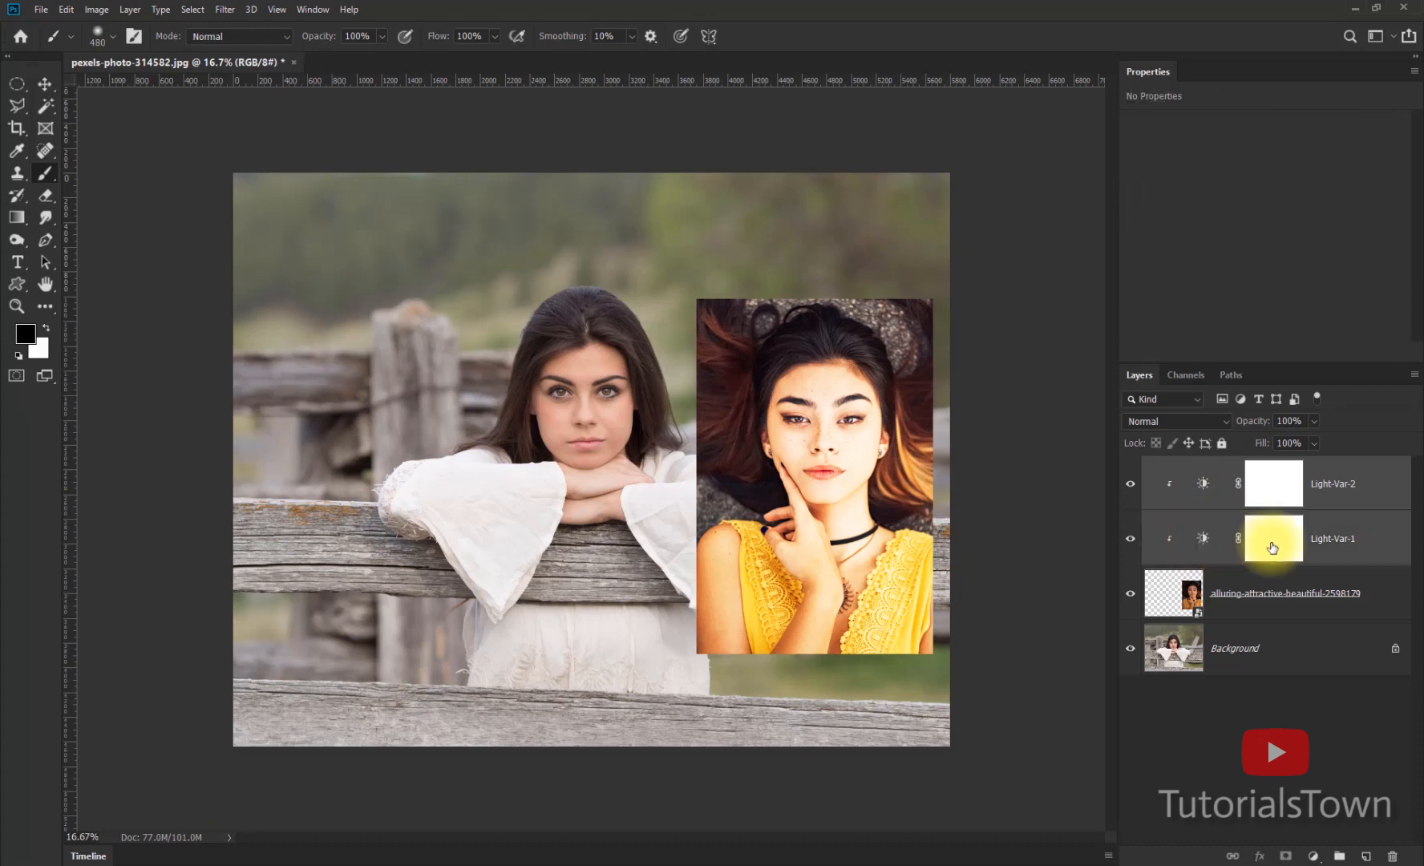
pyautogui.press('Delete')
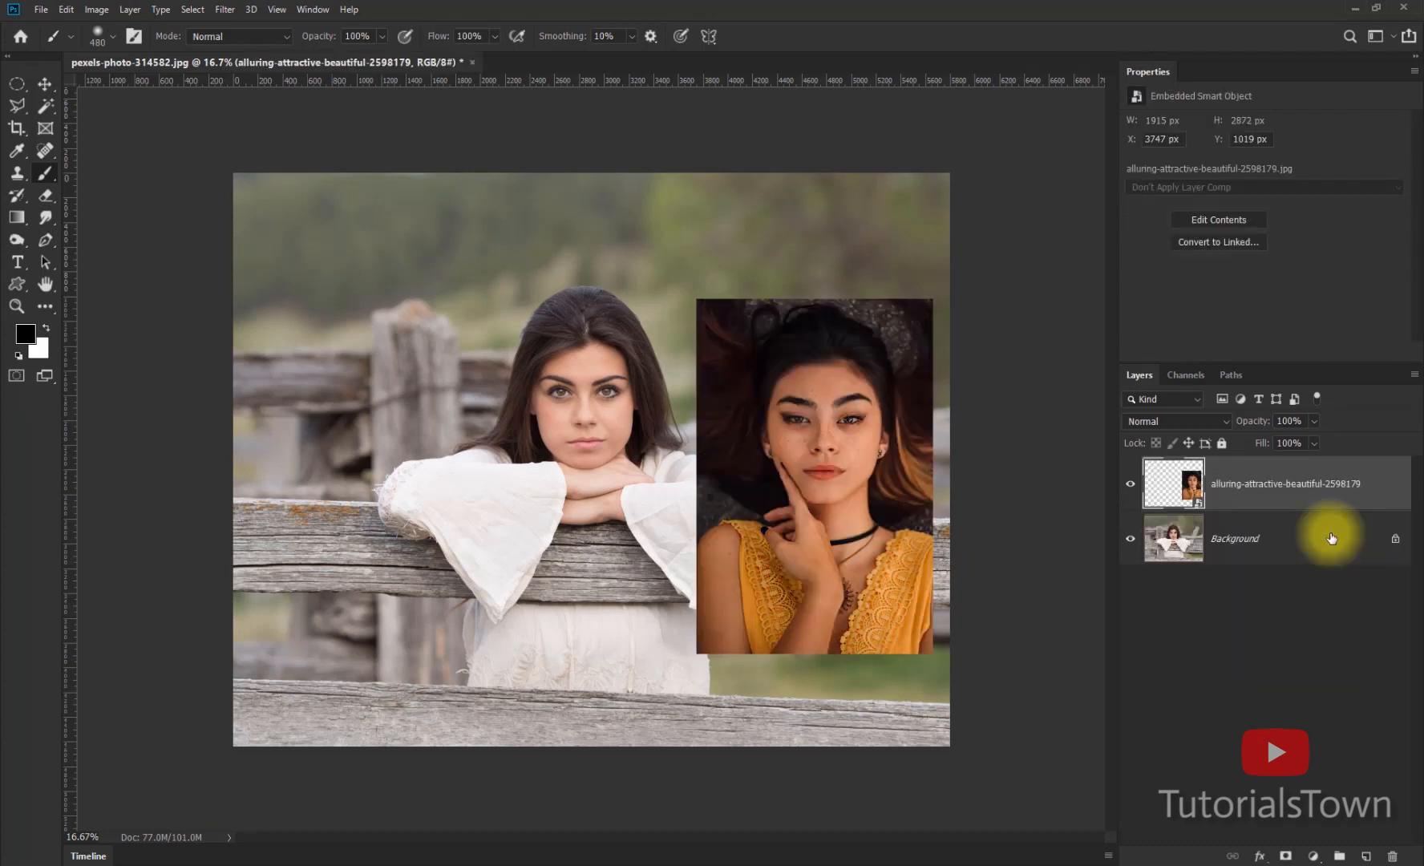
pyautogui.click(1131, 484)
pyautogui.click(1269, 558)
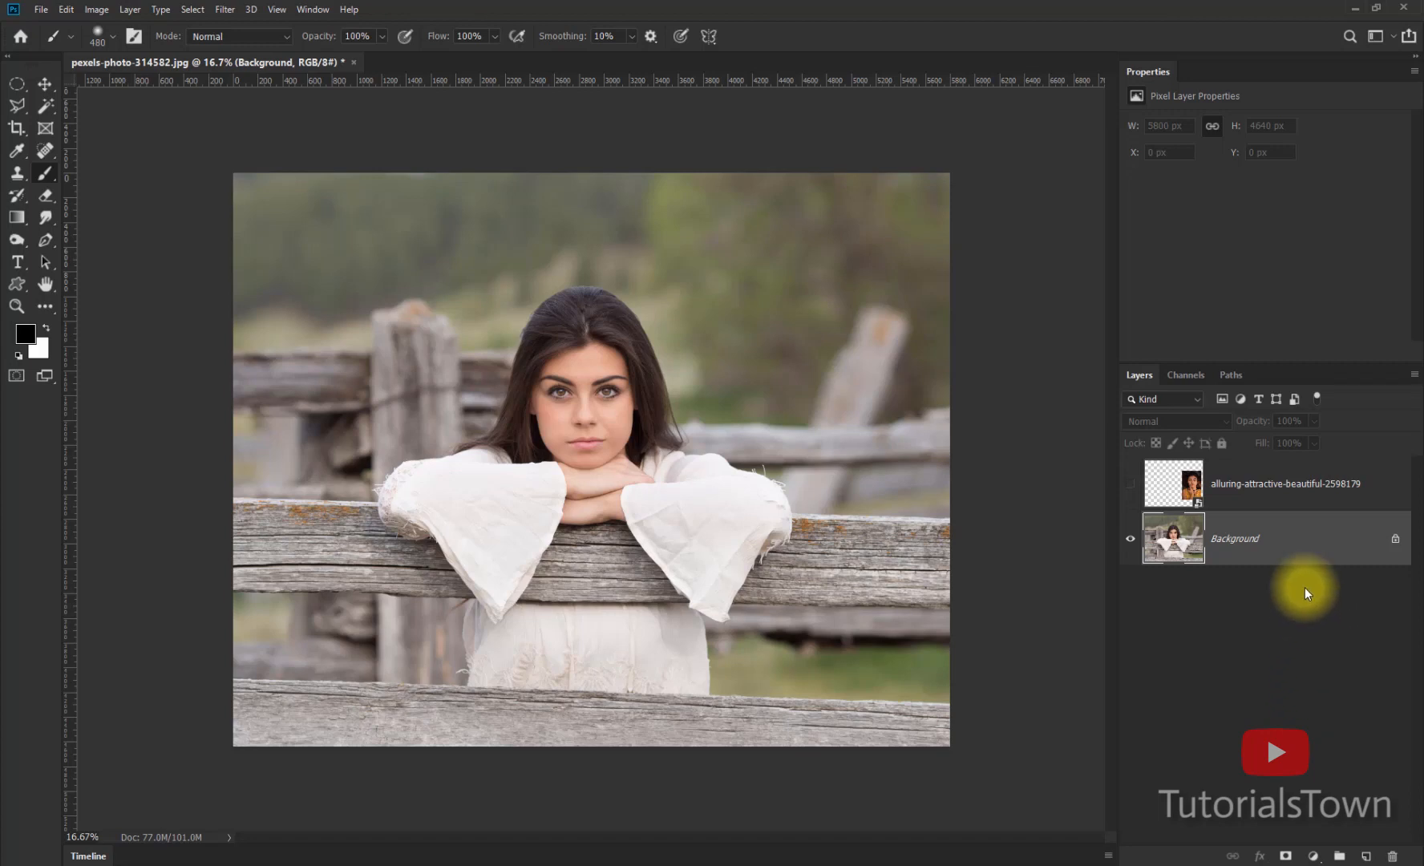
pyautogui.moveTo(1289, 480); pyautogui.dragTo(1392, 855)
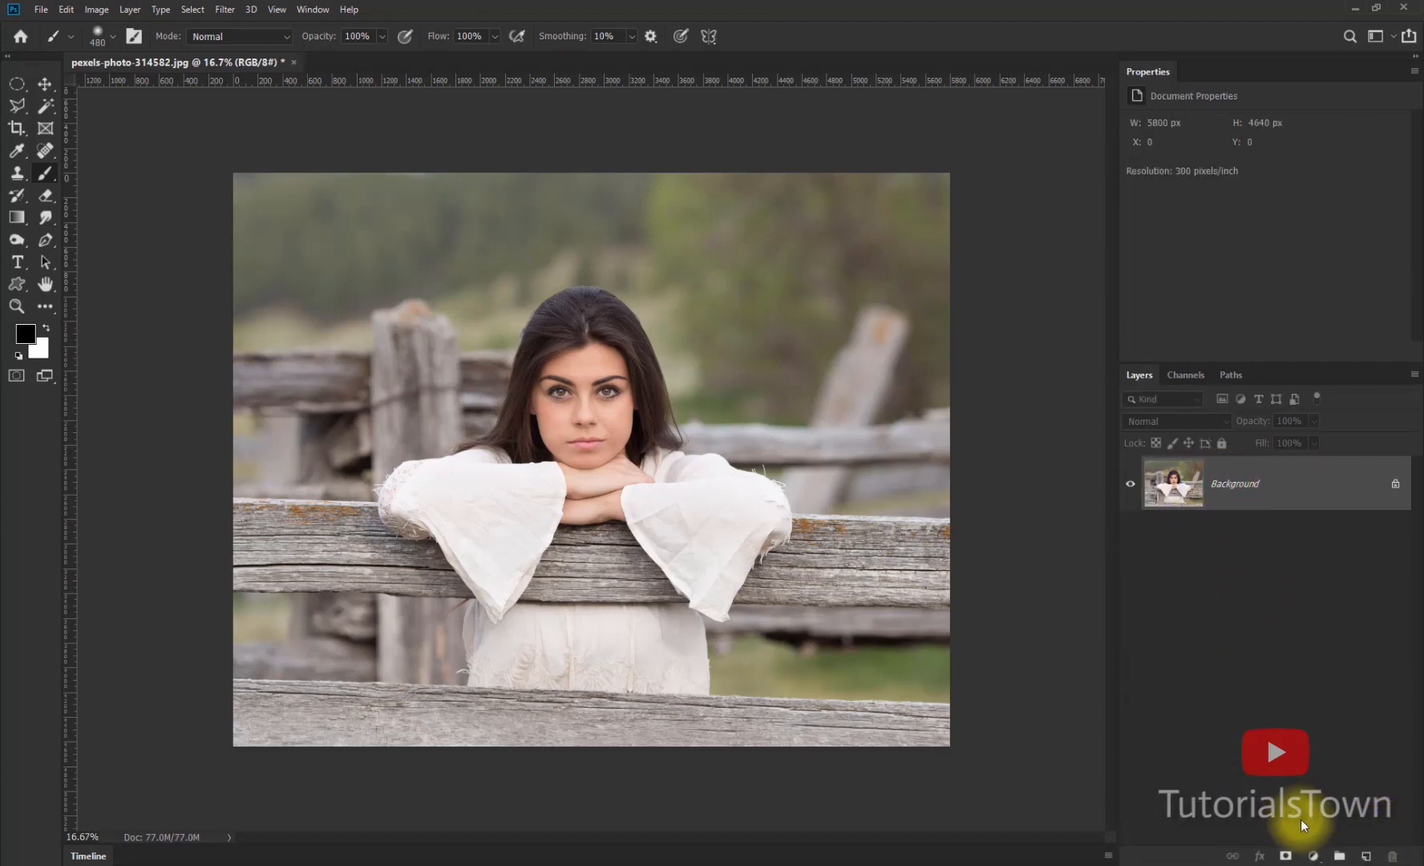
# Add a Brightness/Contrast adjustment layer above the Background and select its adjustment instead of its mask
pyautogui.click(1313, 856)
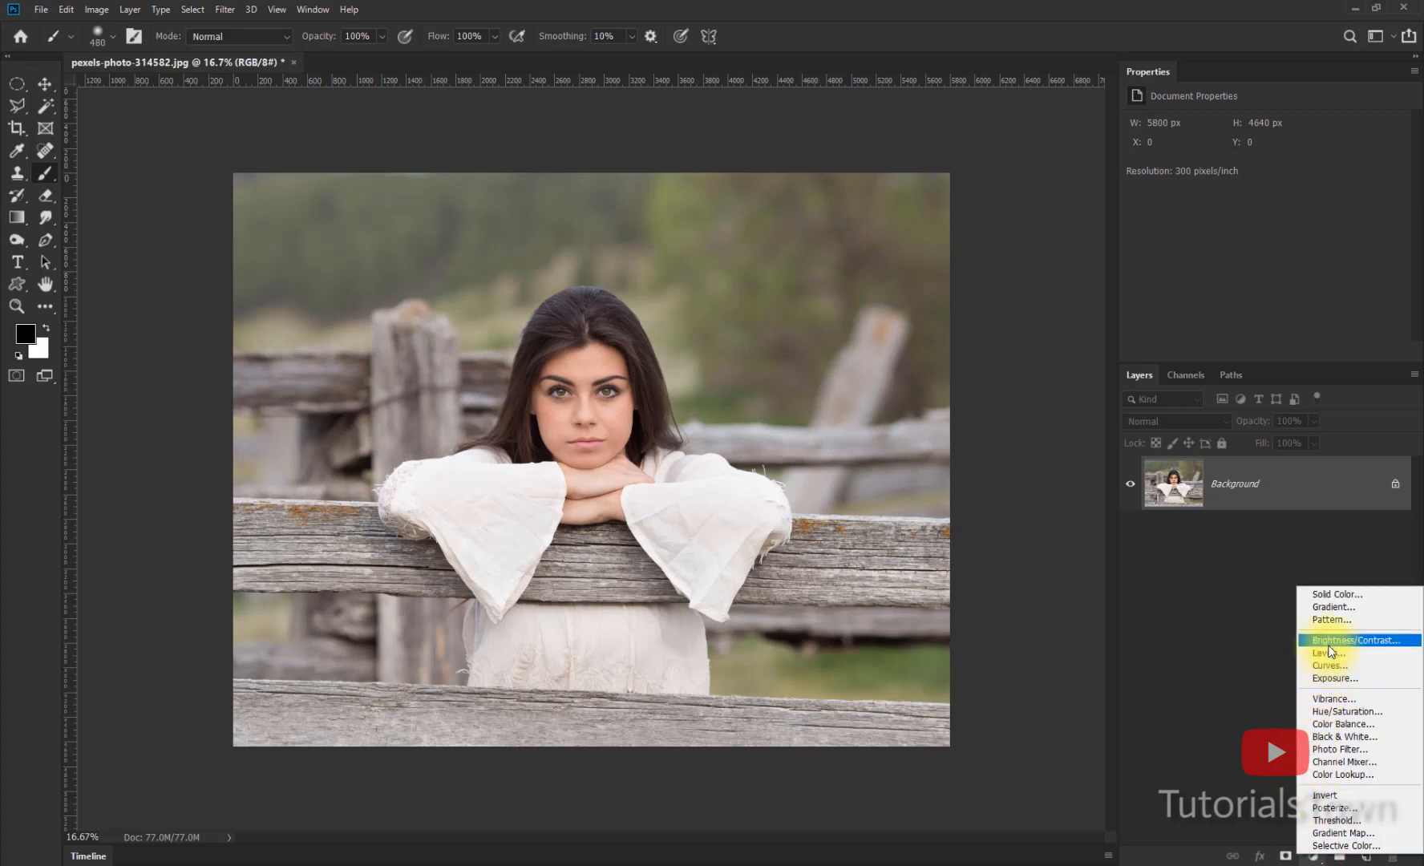
pyautogui.click(1331, 642)
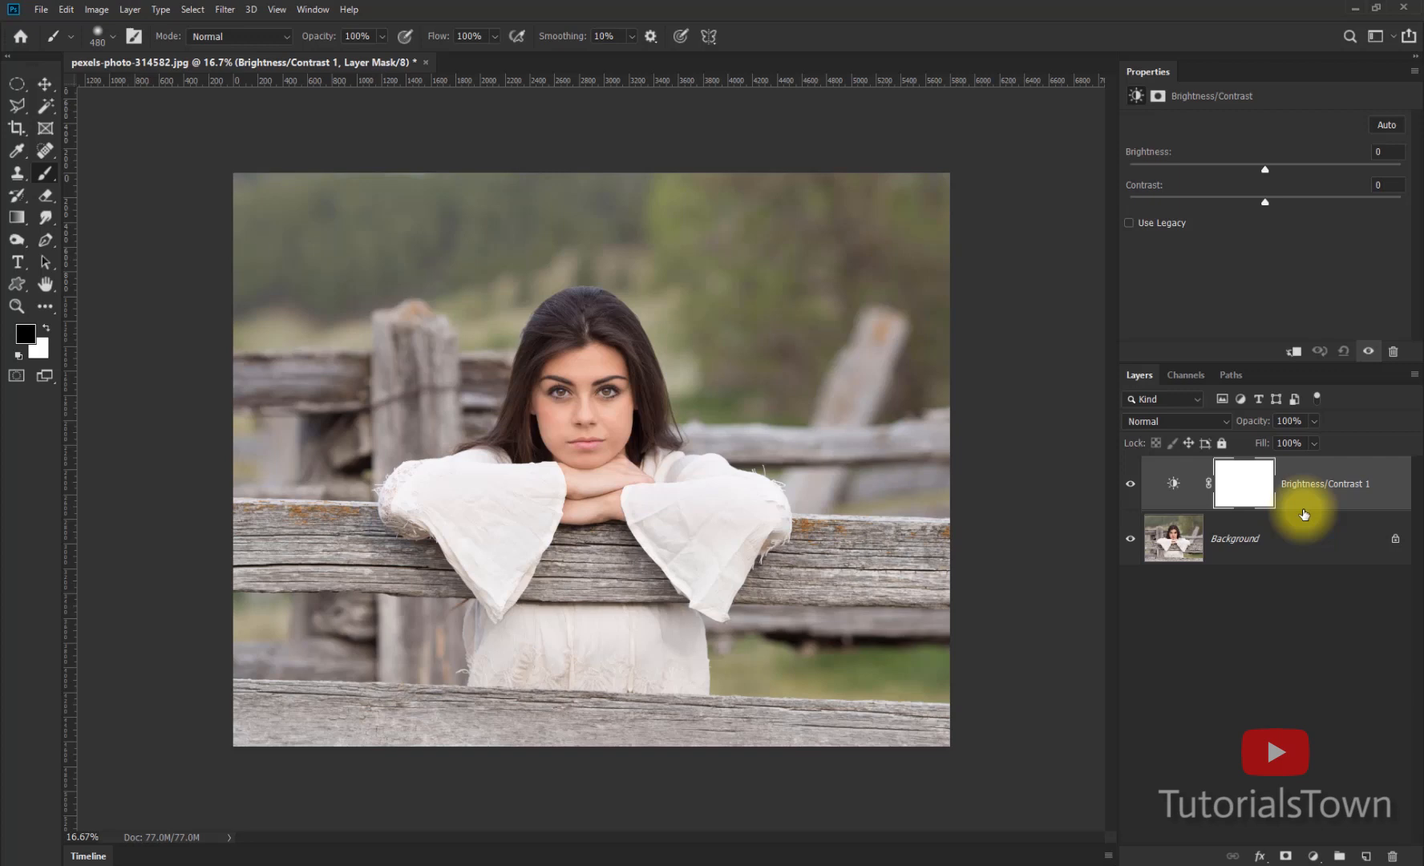
pyautogui.click(1332, 497)
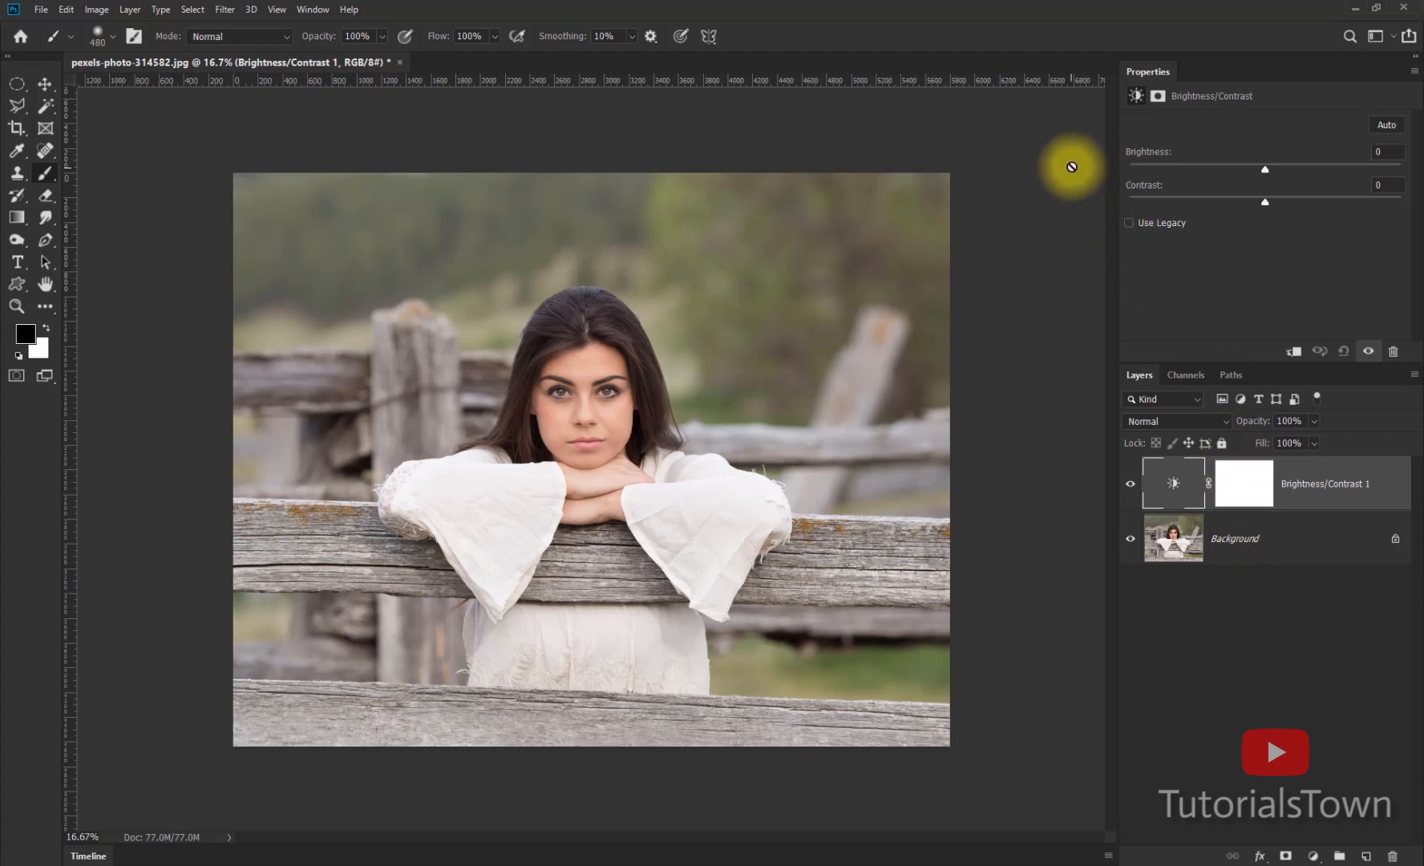
# Try the Auto correction on the adjustment layer, compare the photo with and without it, and reset the adjustment to its defaults
pyautogui.click(1385, 126)
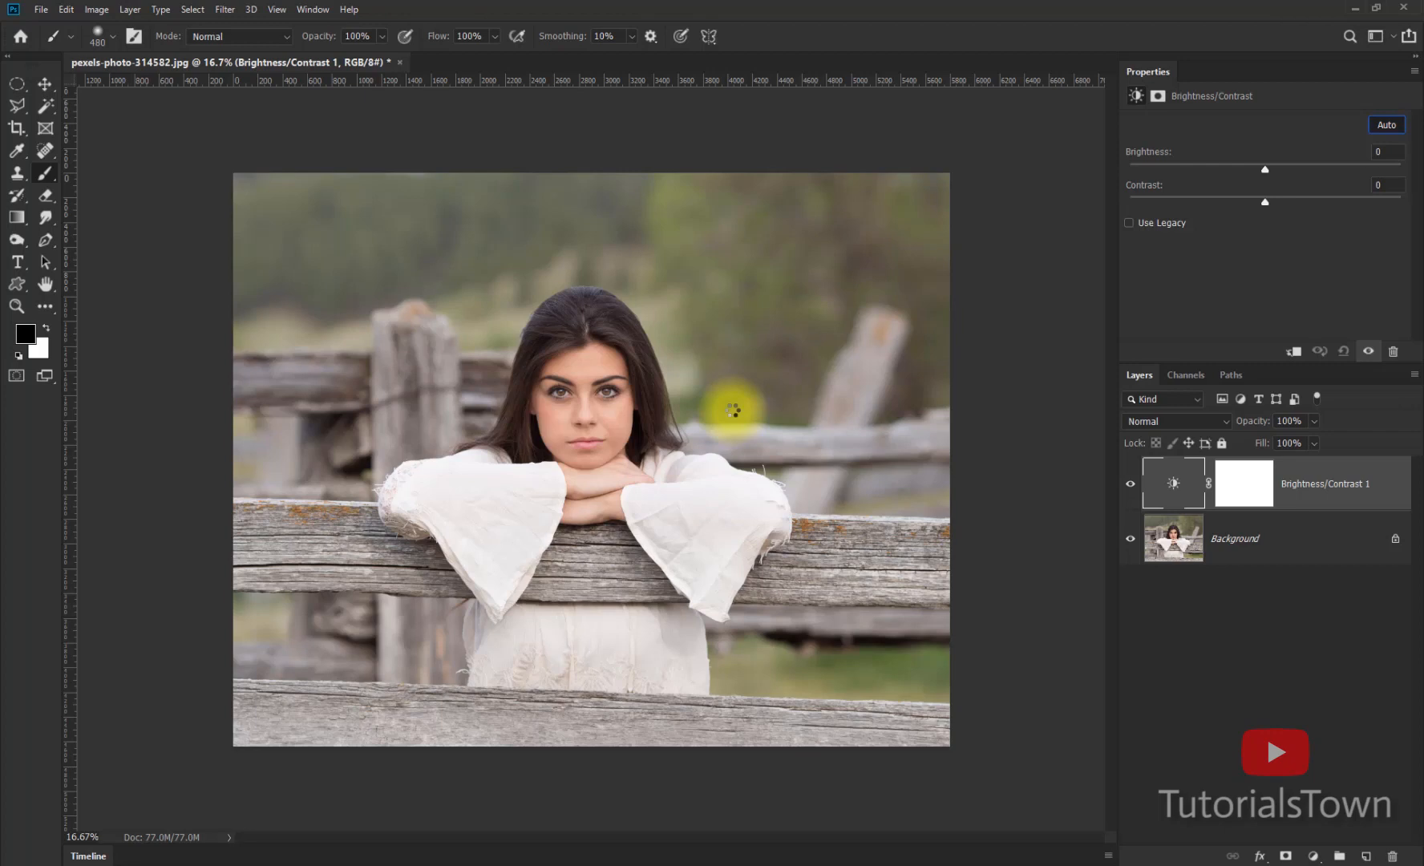
pyautogui.click(1130, 485)
pyautogui.click(1129, 486)
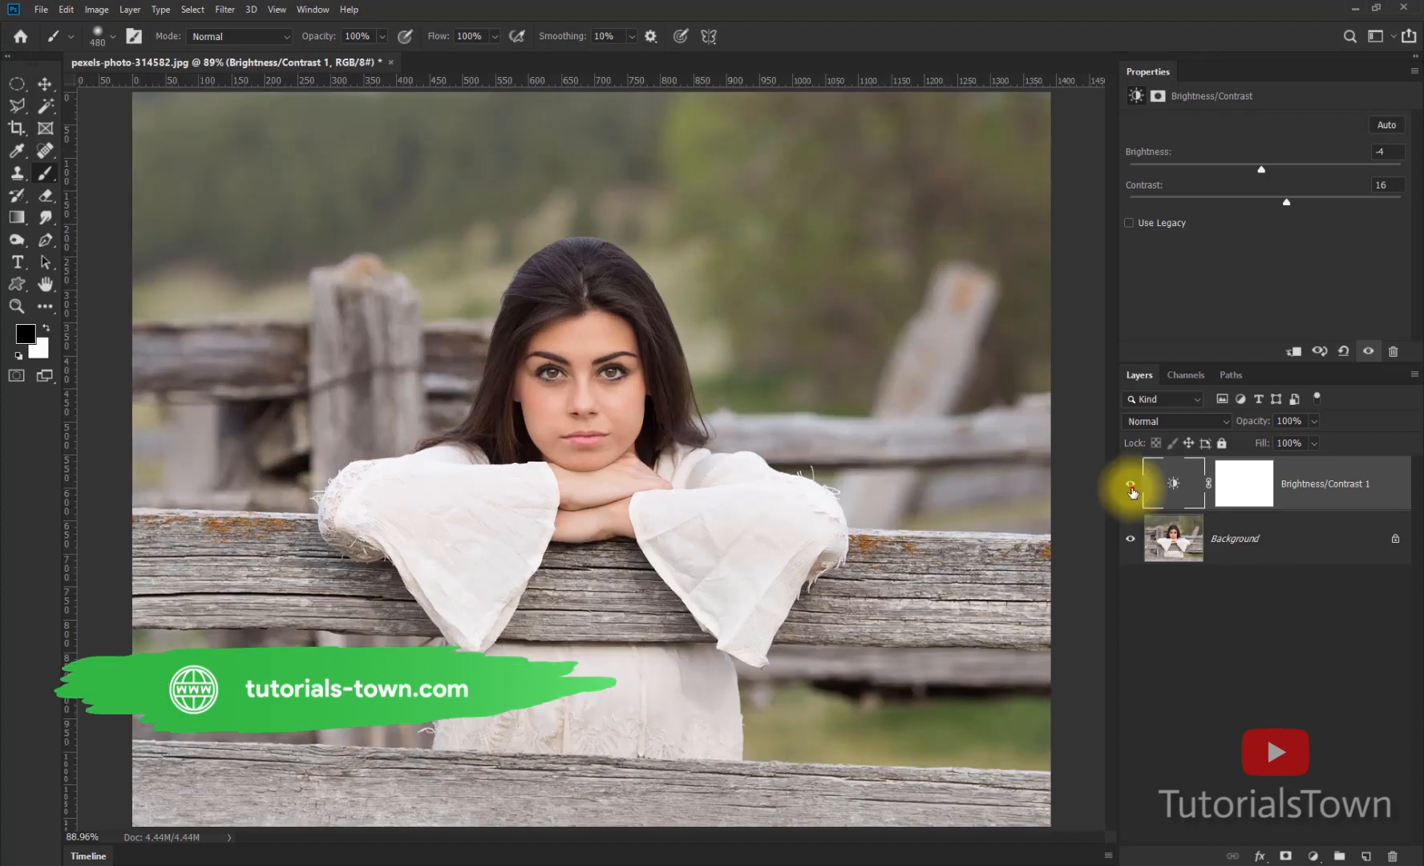
pyautogui.click(1132, 486)
pyautogui.click(1131, 486)
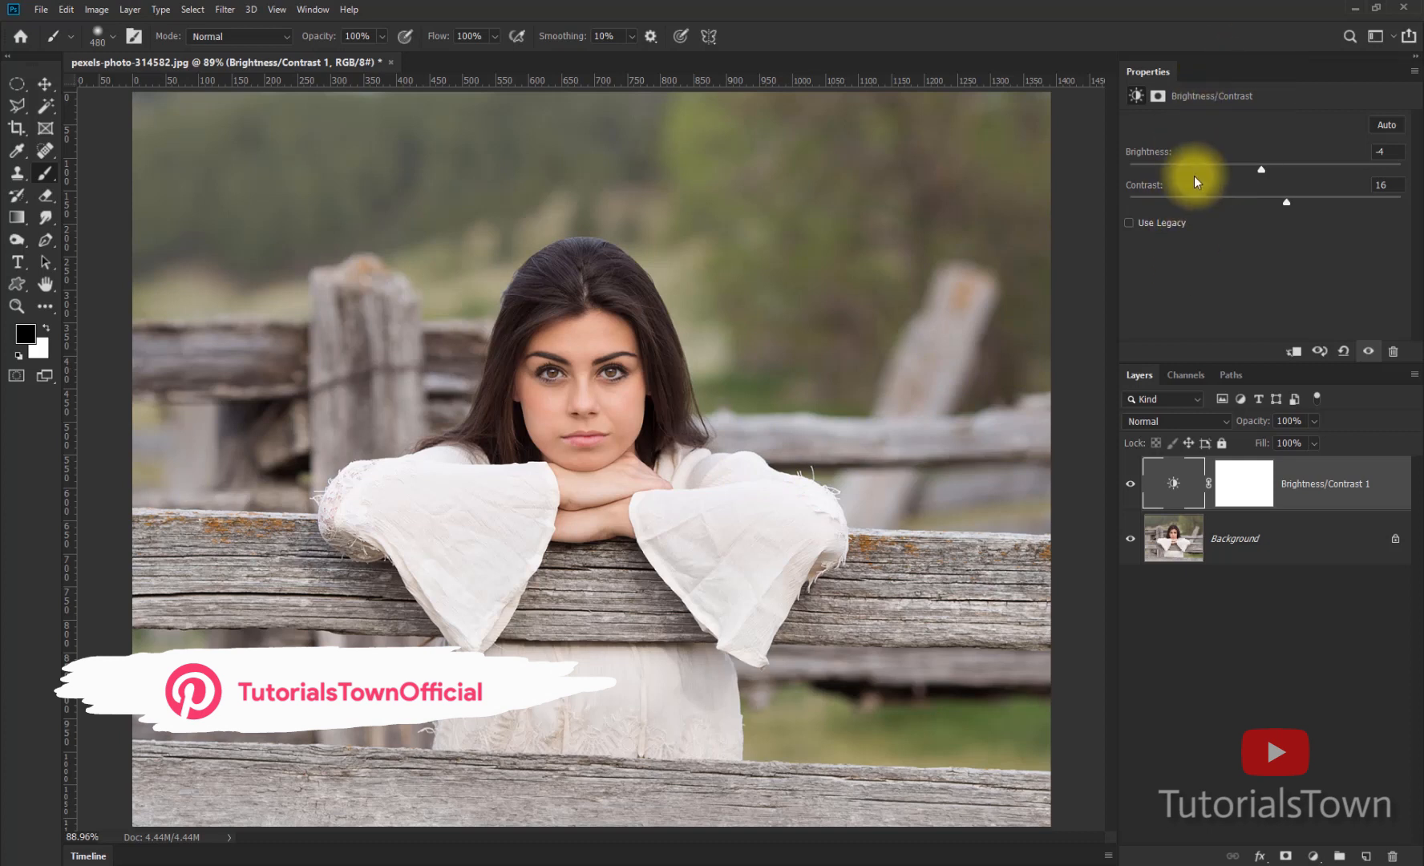
pyautogui.click(1345, 355)
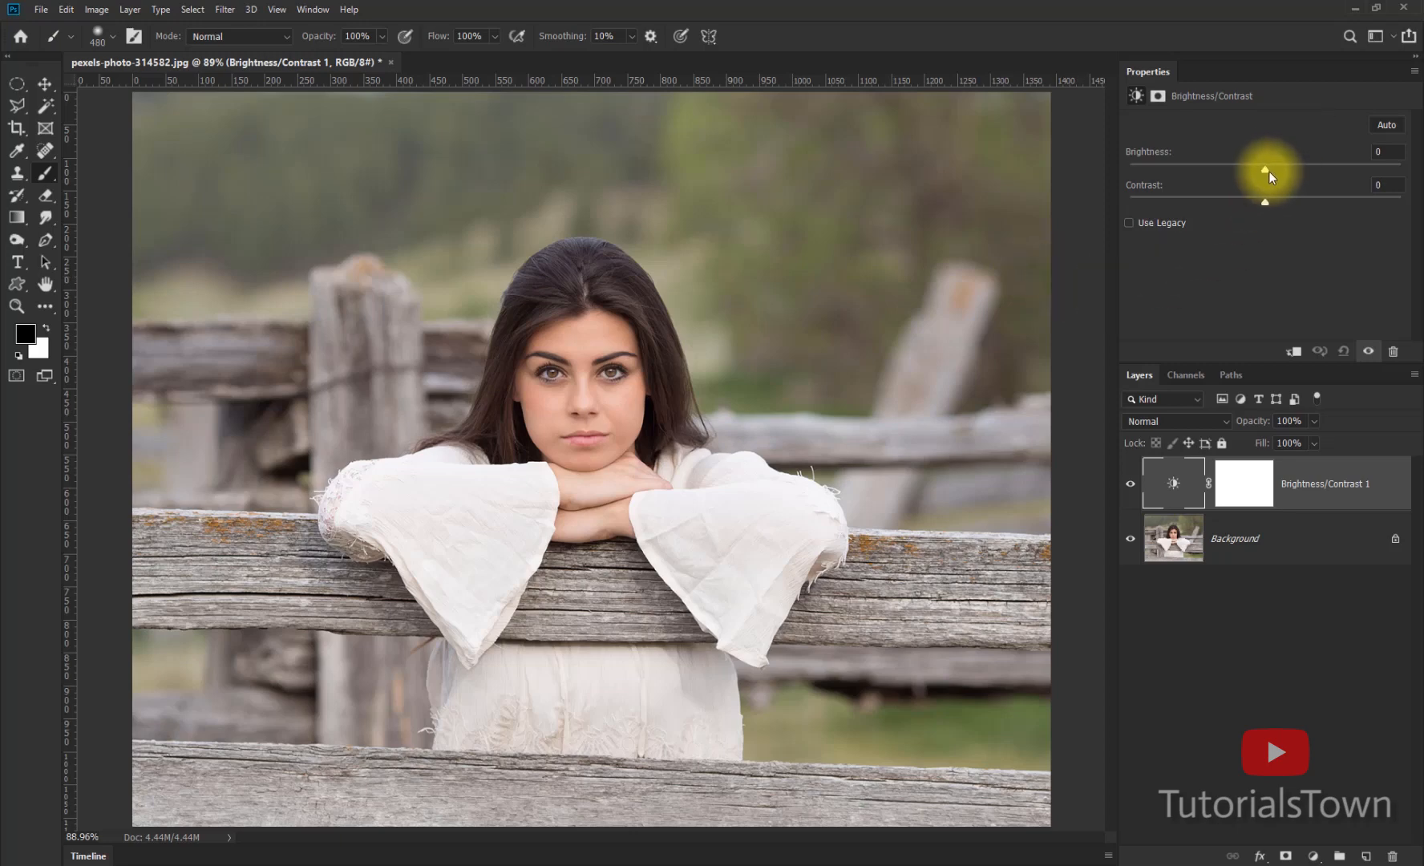
# Darken the photo by setting brightness to -150 and stacking two more Brightness/Contrast adjustment layers, each at -150
pyautogui.moveTo(1267, 169); pyautogui.dragTo(1129, 173)
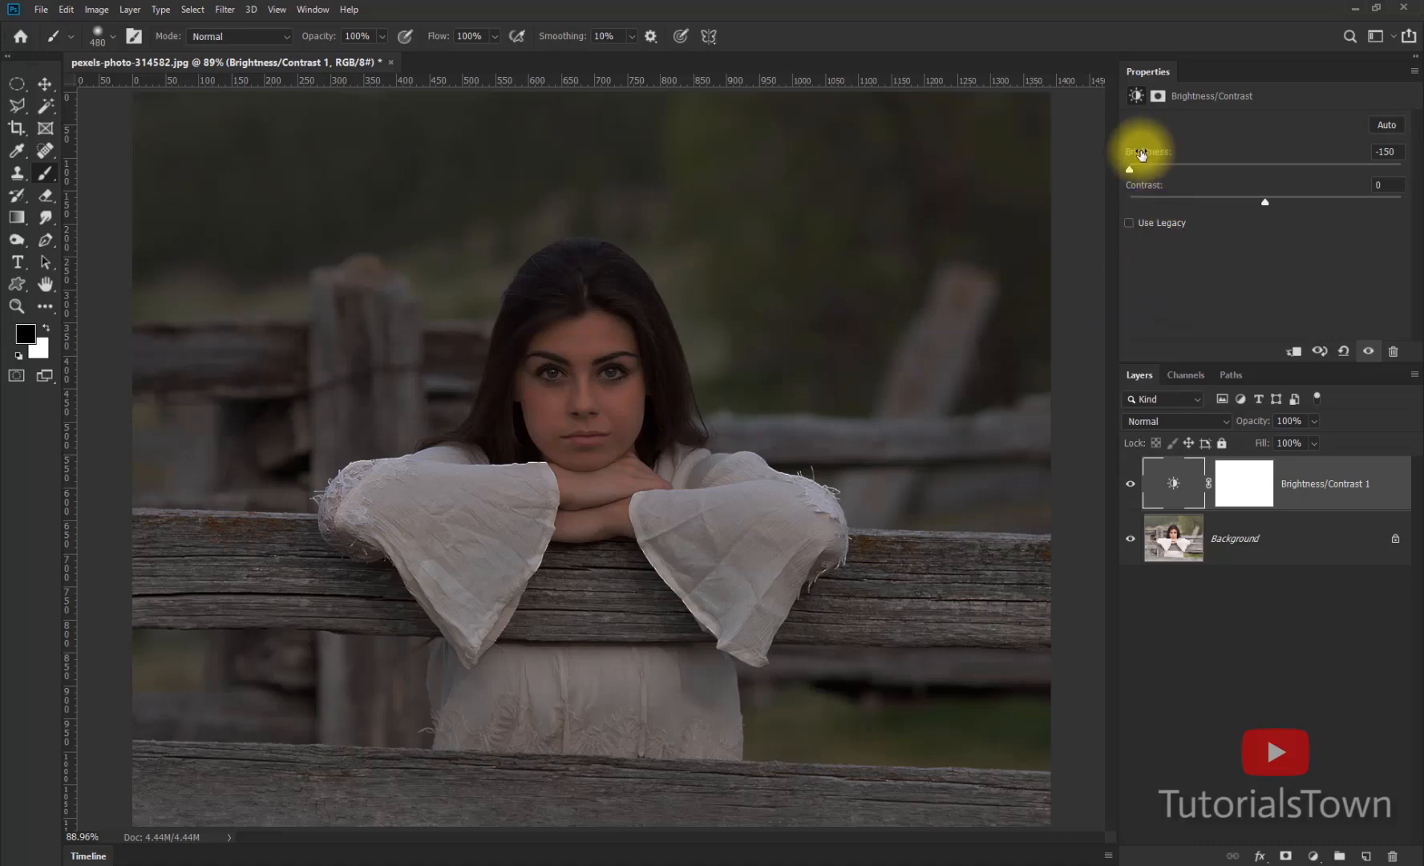
pyautogui.click(1313, 856)
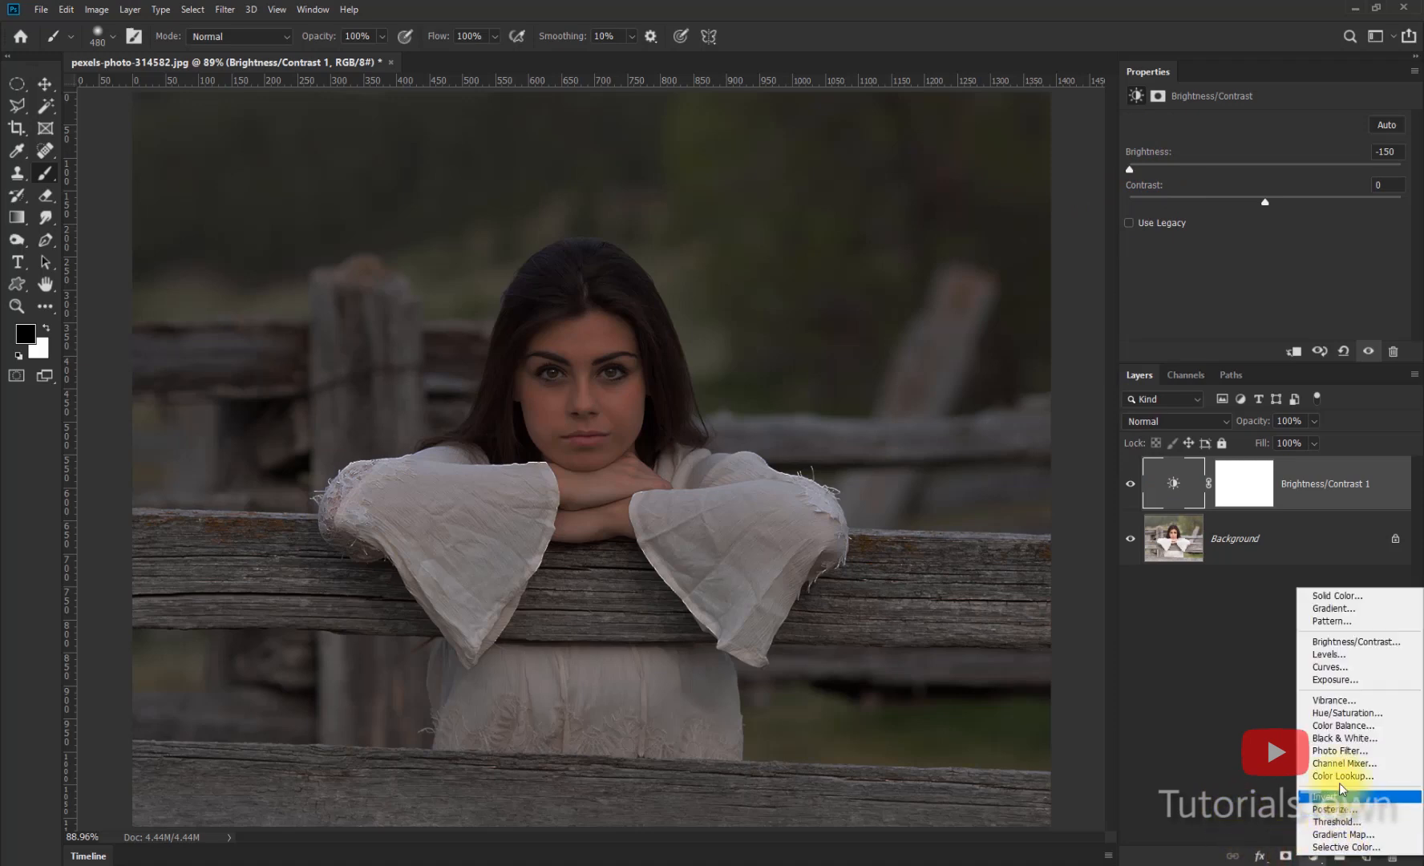
pyautogui.click(1325, 642)
pyautogui.moveTo(1266, 167); pyautogui.dragTo(1042, 161)
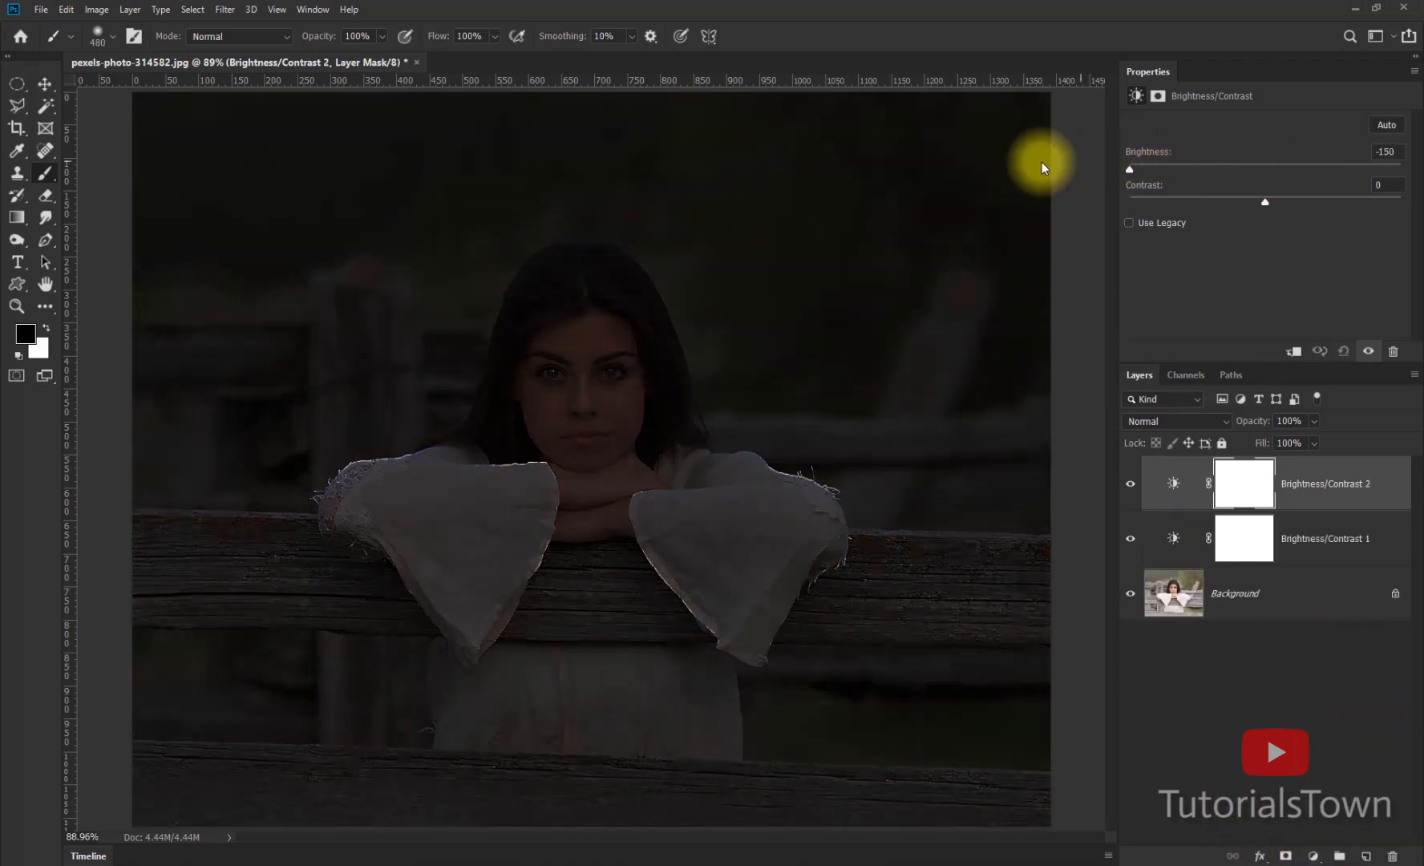
pyautogui.click(1313, 855)
pyautogui.click(1324, 638)
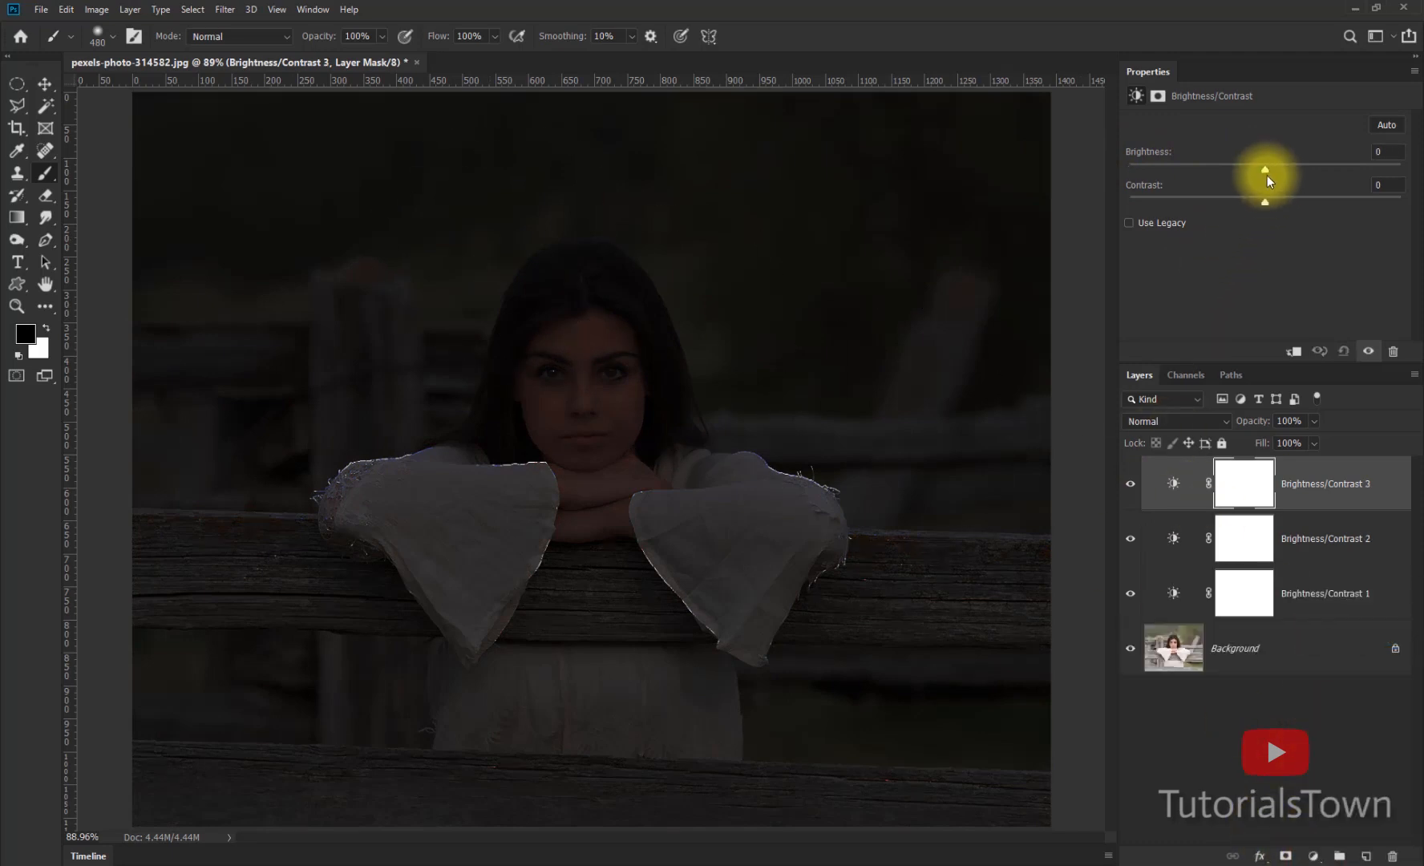
pyautogui.moveTo(1265, 169); pyautogui.dragTo(1130, 165)
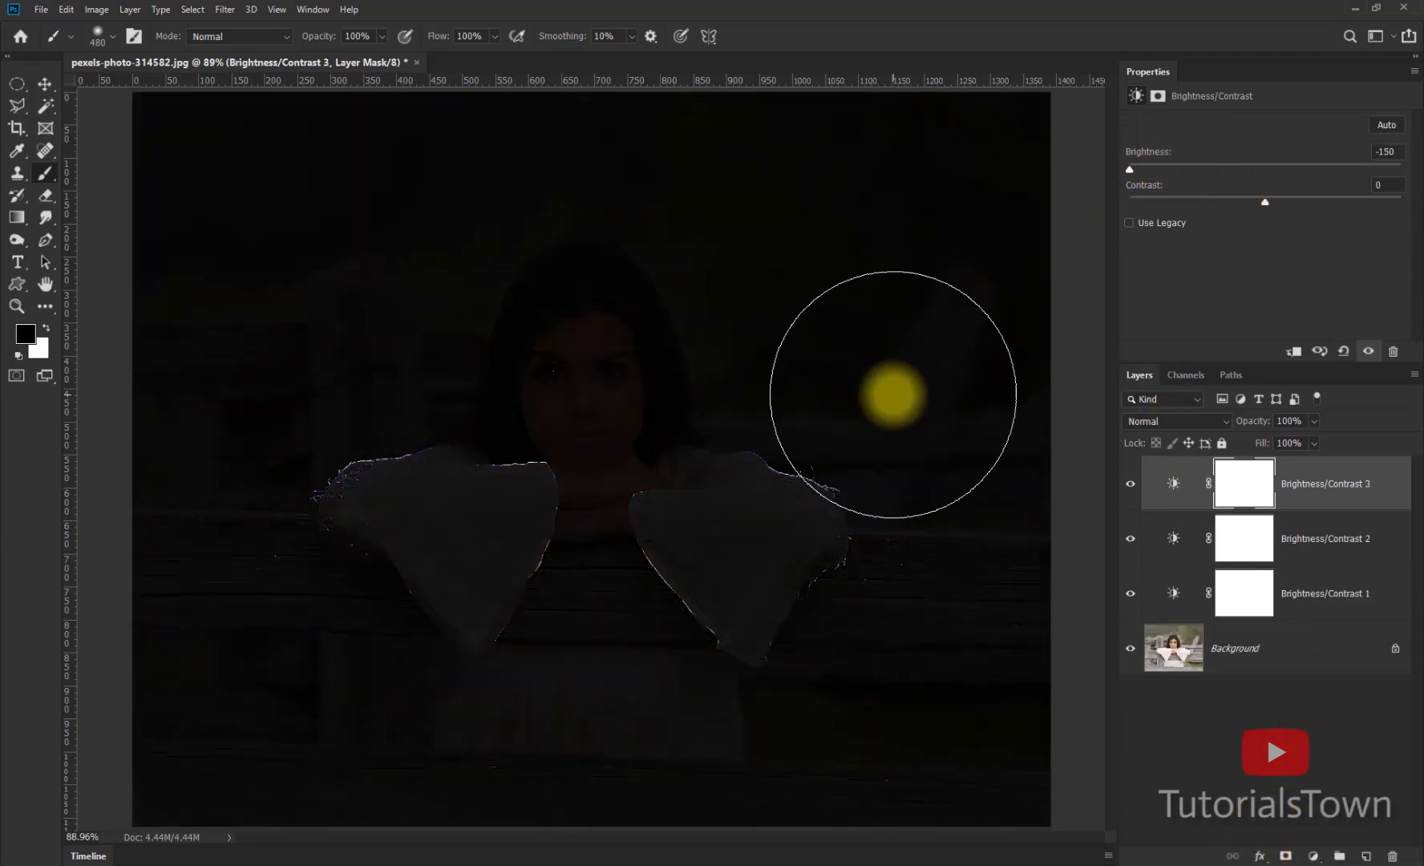
# Delete the two upper Brightness/Contrast layers and set the remaining layer's brightness to 0 after trying 32
pyautogui.keyDown('shift'); pyautogui.click(1328, 542); pyautogui.keyUp('shift')
pyautogui.click(1393, 856)
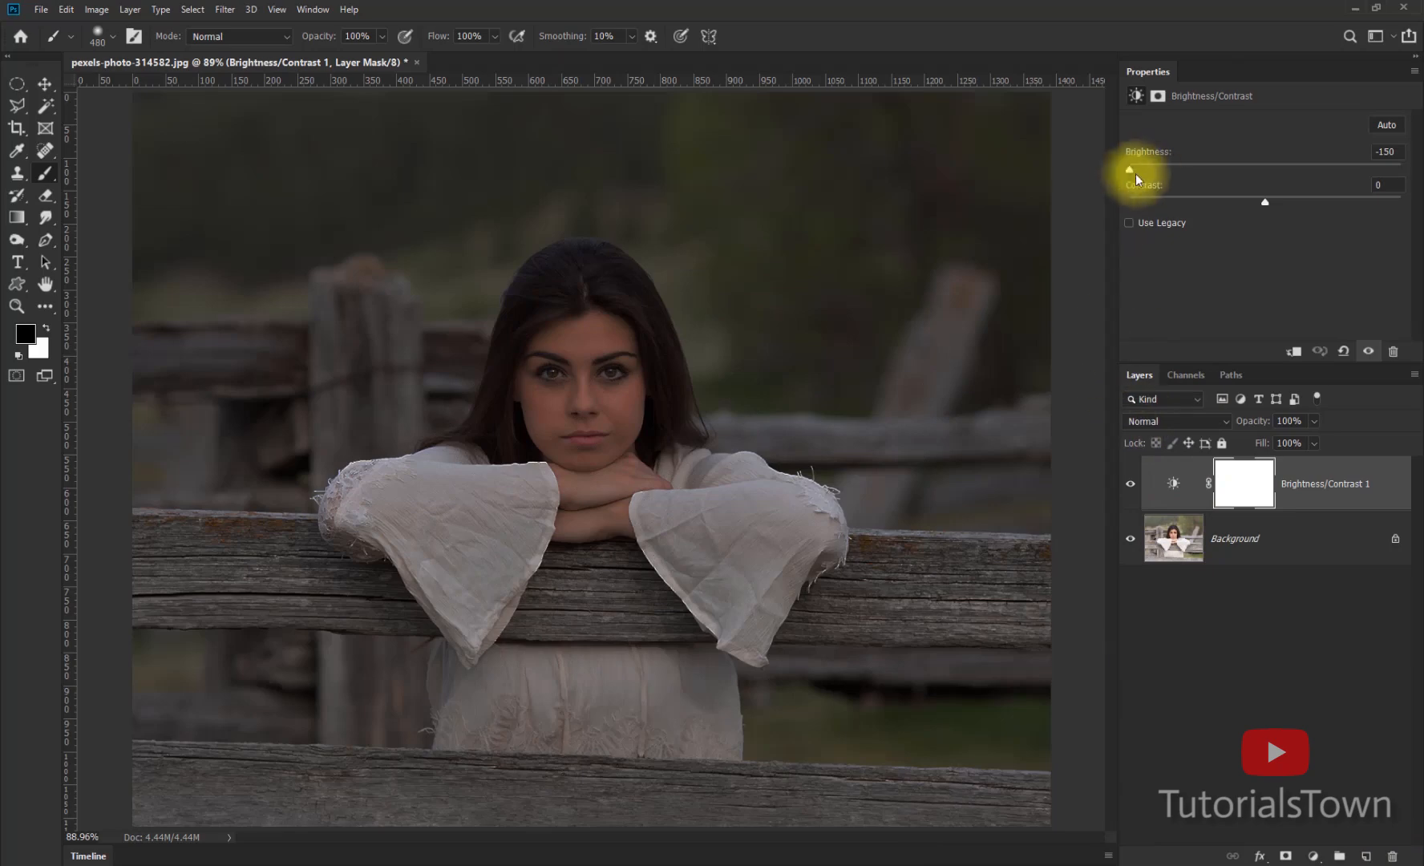
pyautogui.moveTo(1135, 171); pyautogui.dragTo(1294, 167)
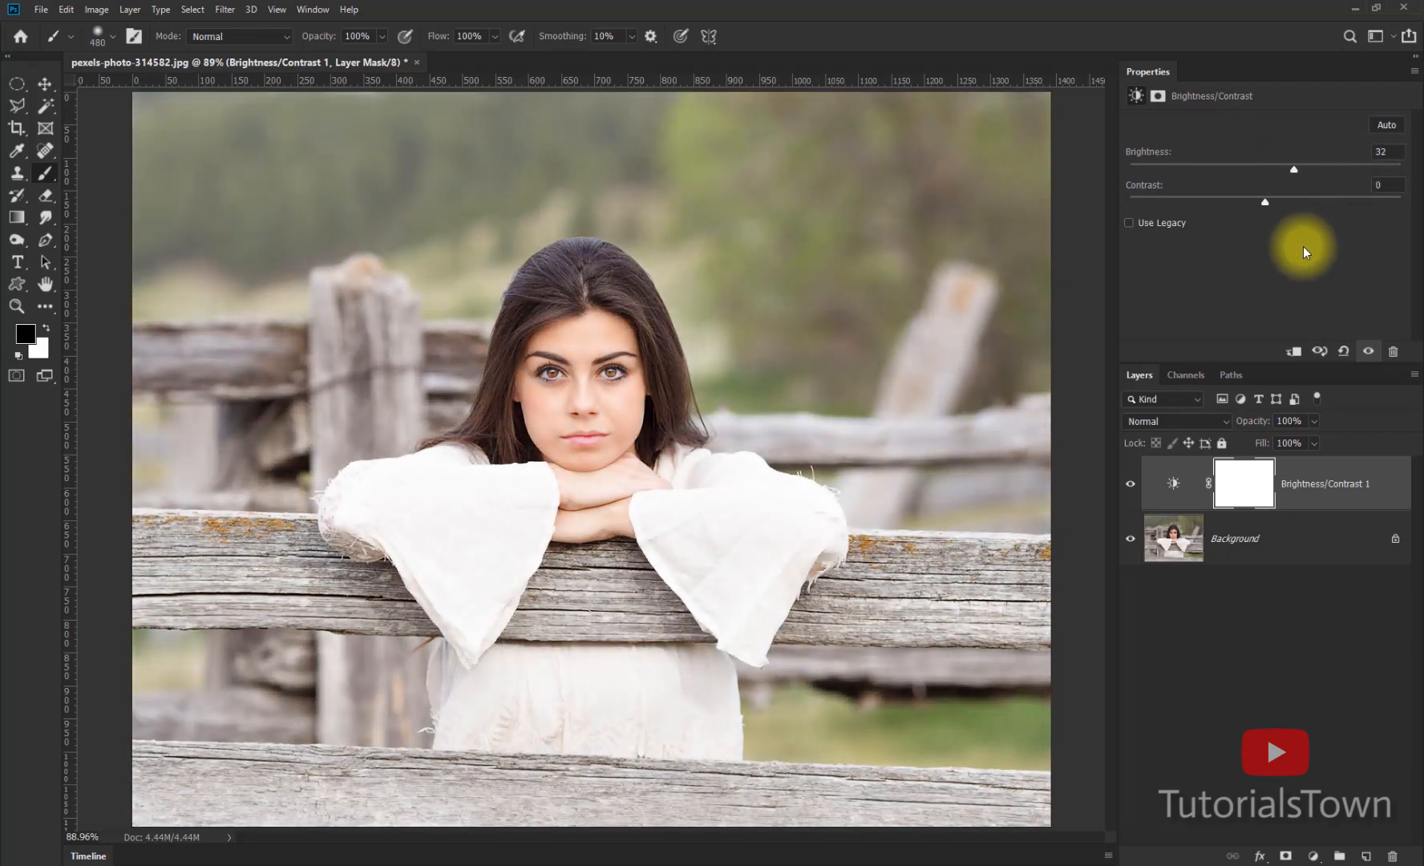
pyautogui.click(1381, 152)
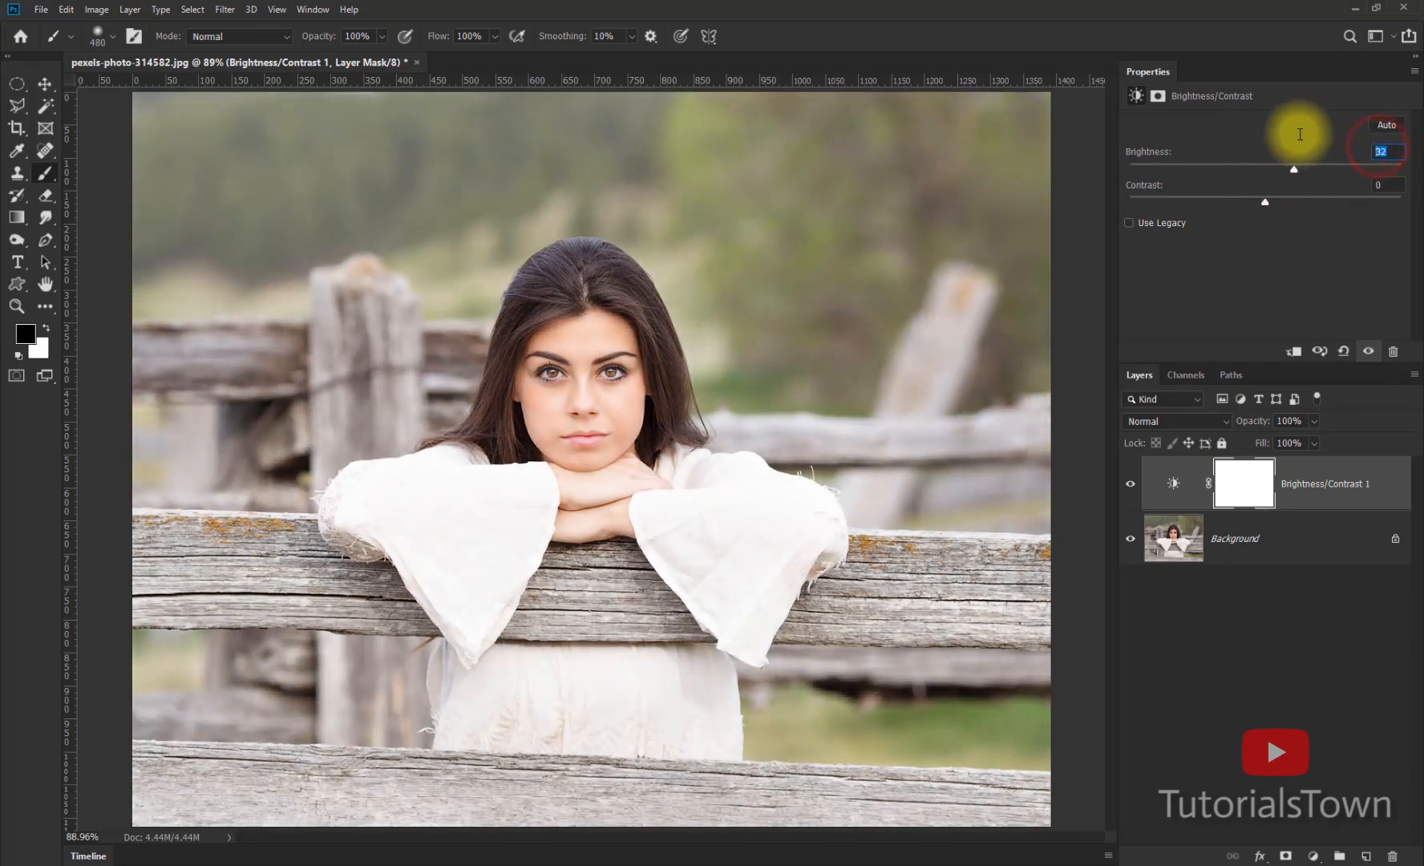
pyautogui.write('0')
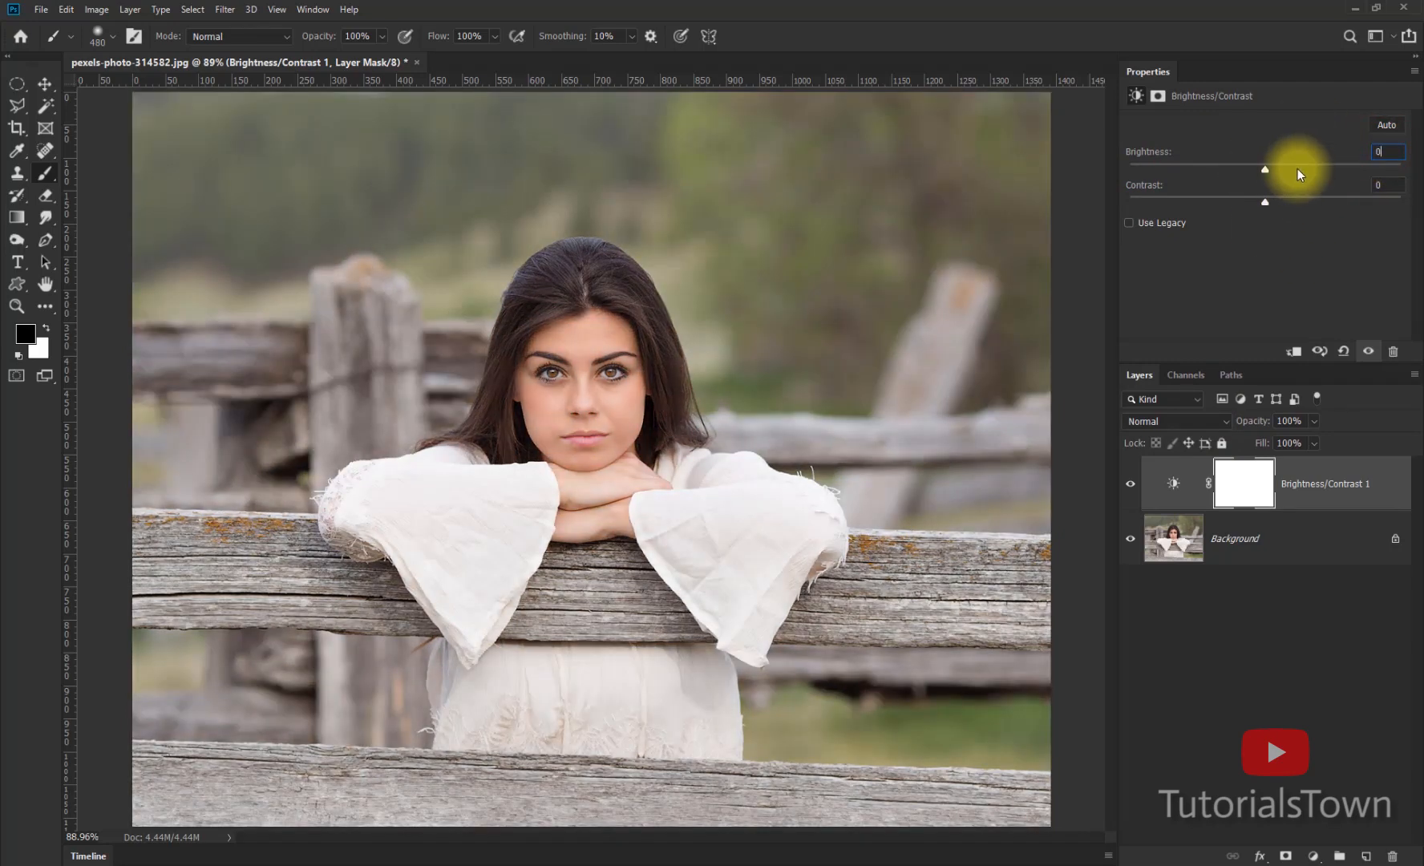
pyautogui.press('Return')
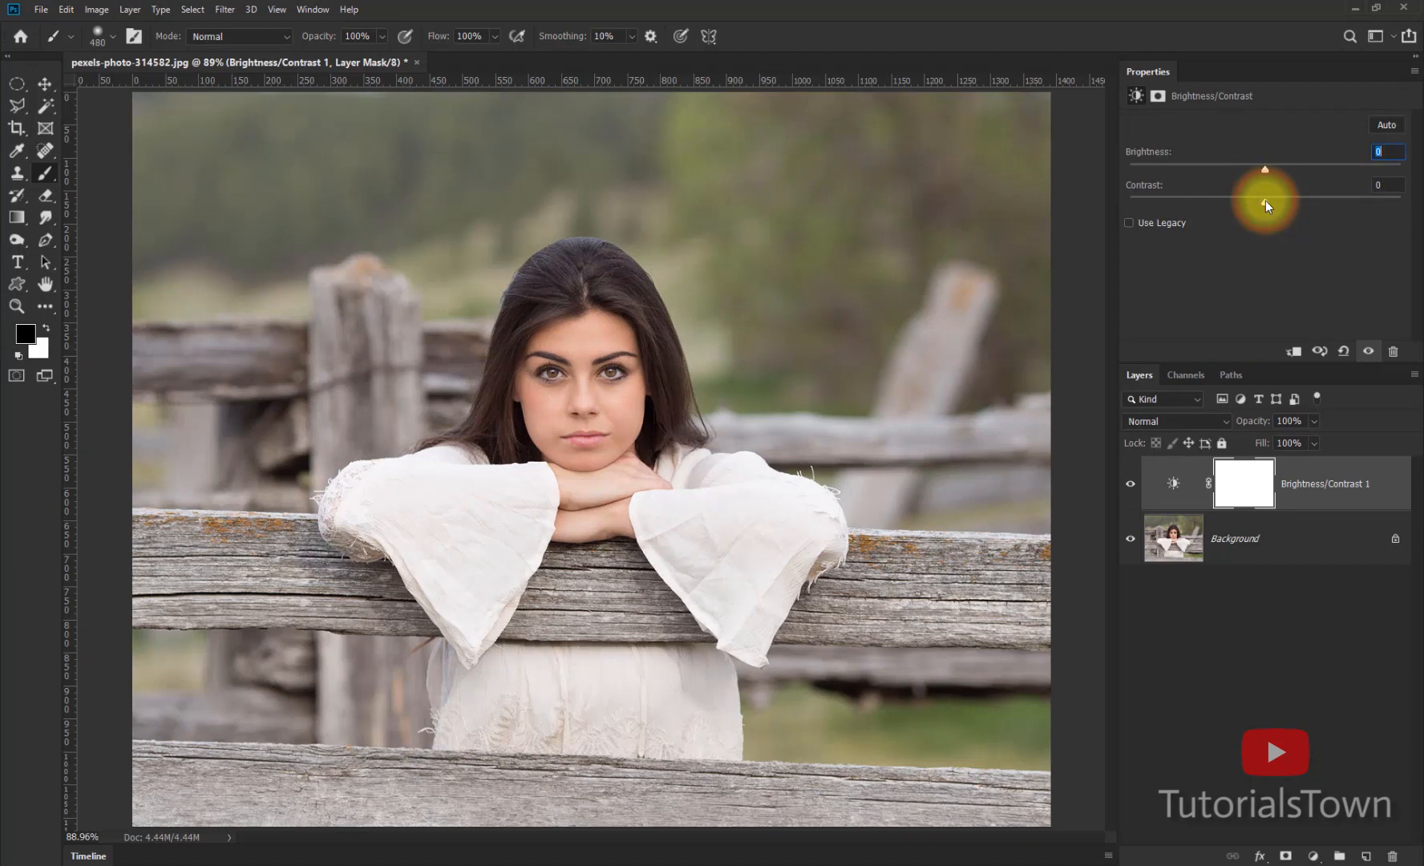
# Set the adjustment layer's contrast to 66 and reduce the brush size to 39 px
pyautogui.moveTo(1266, 203); pyautogui.dragTo(1355, 210)
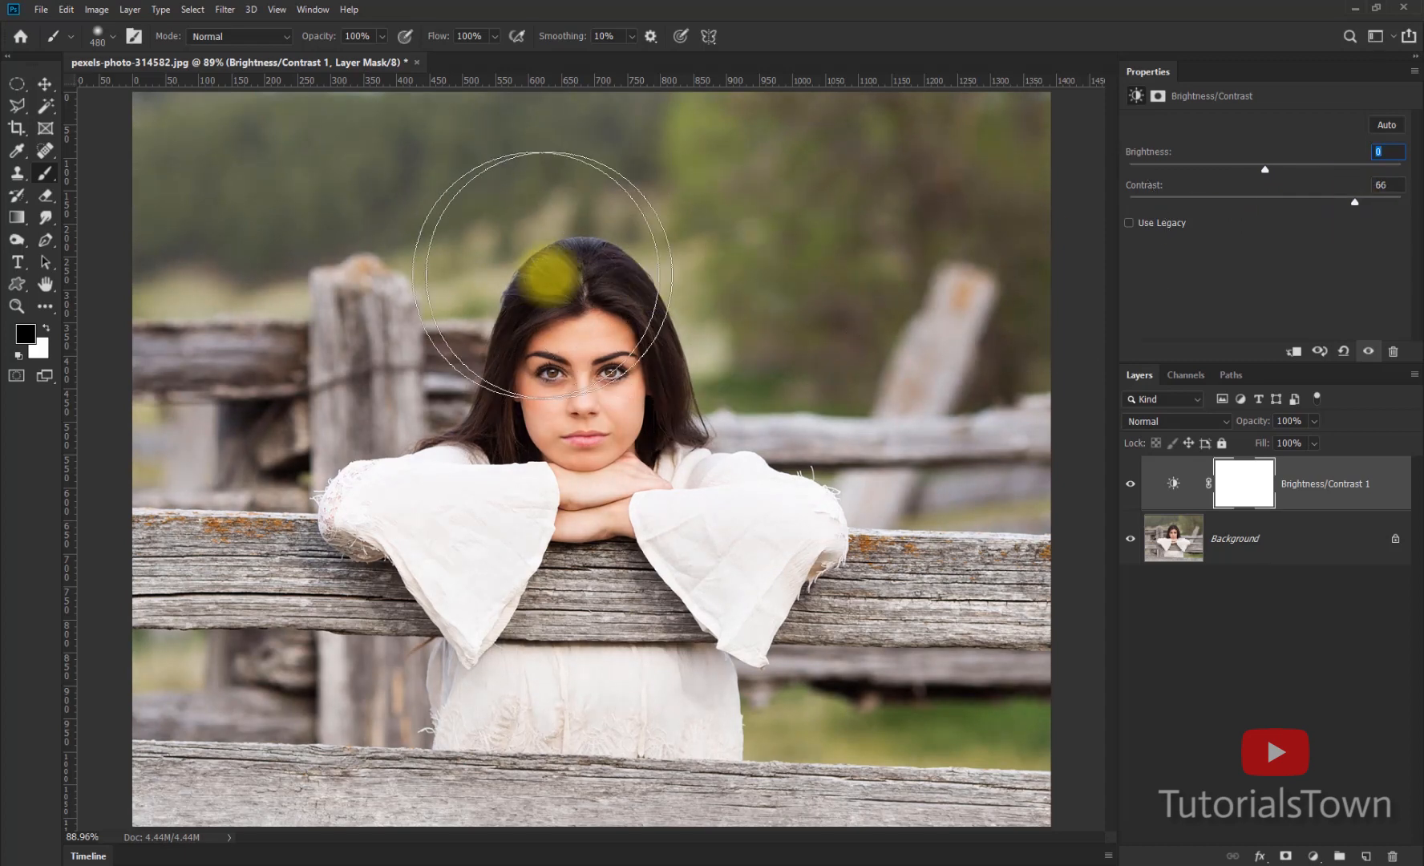
pyautogui.keyDown('ctrl'); pyautogui.rightClick(547, 277); pyautogui.keyUp('ctrl')
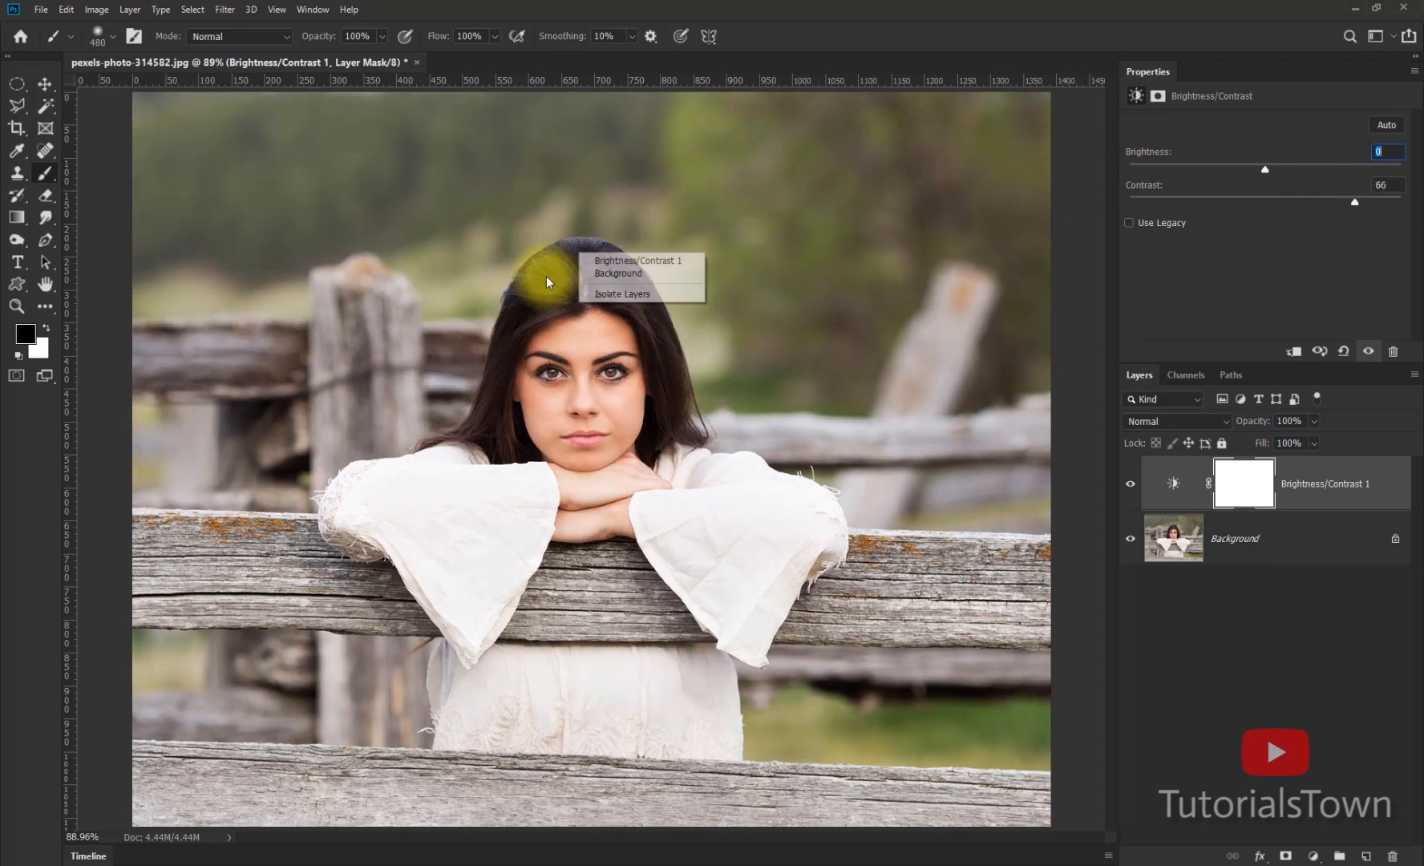
pyautogui.moveTo(560, 280); pyautogui.dragTo(421, 305)
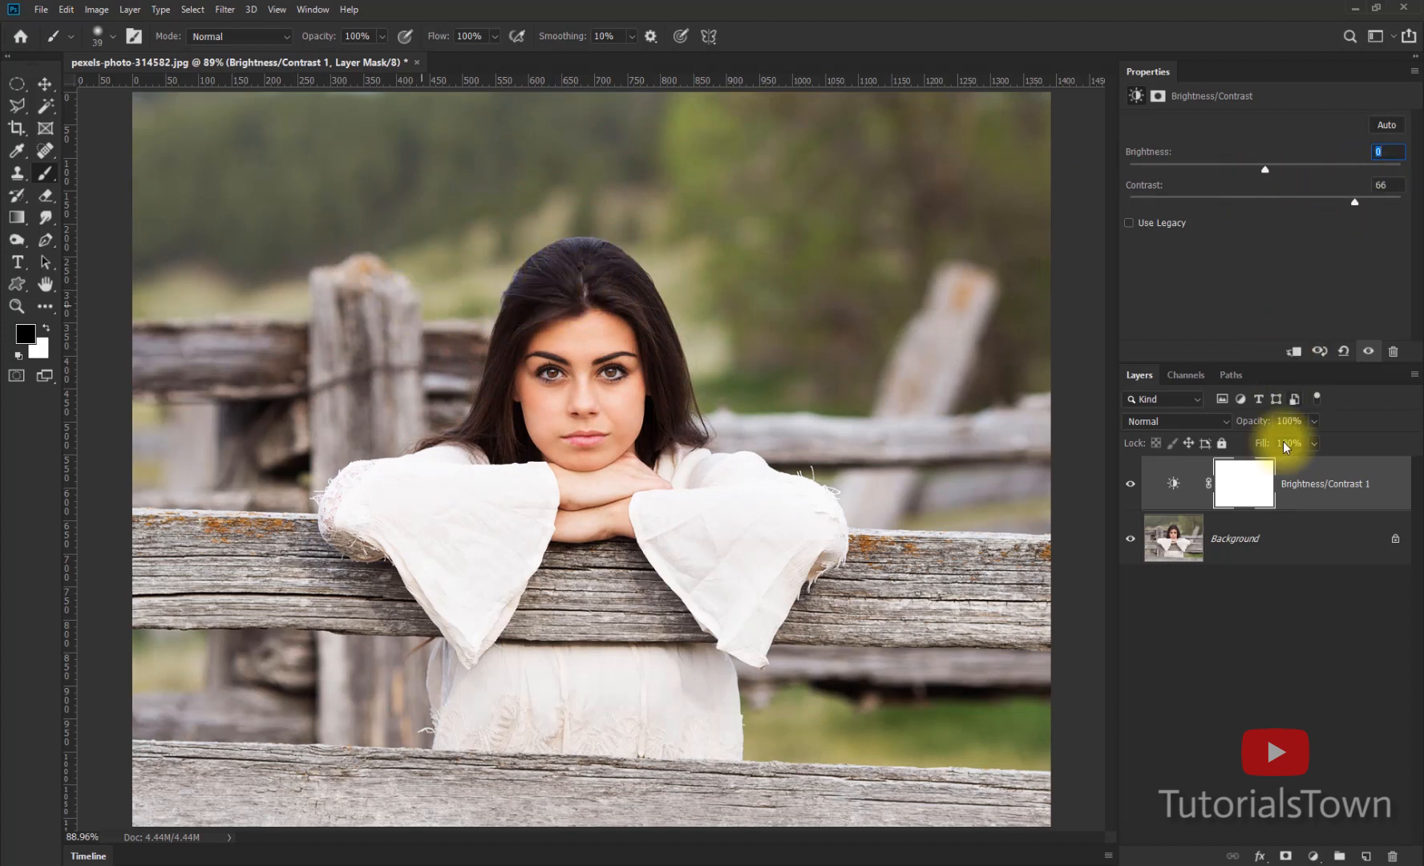
# Compare the photo with the contrast adjustment layer repeatedly hidden and shown
pyautogui.click(1130, 483)
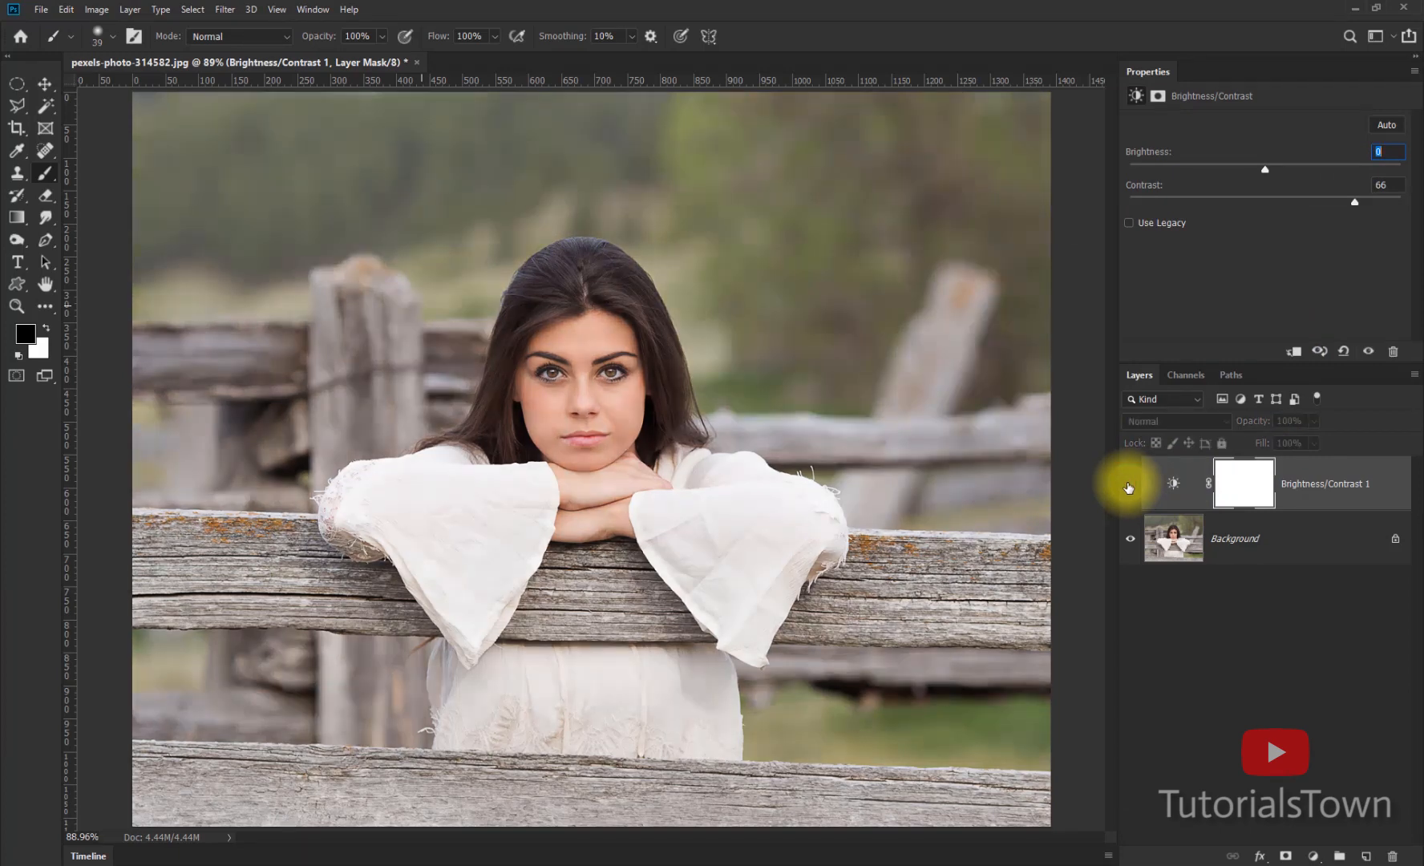
pyautogui.click(1130, 483)
pyautogui.click(1128, 485)
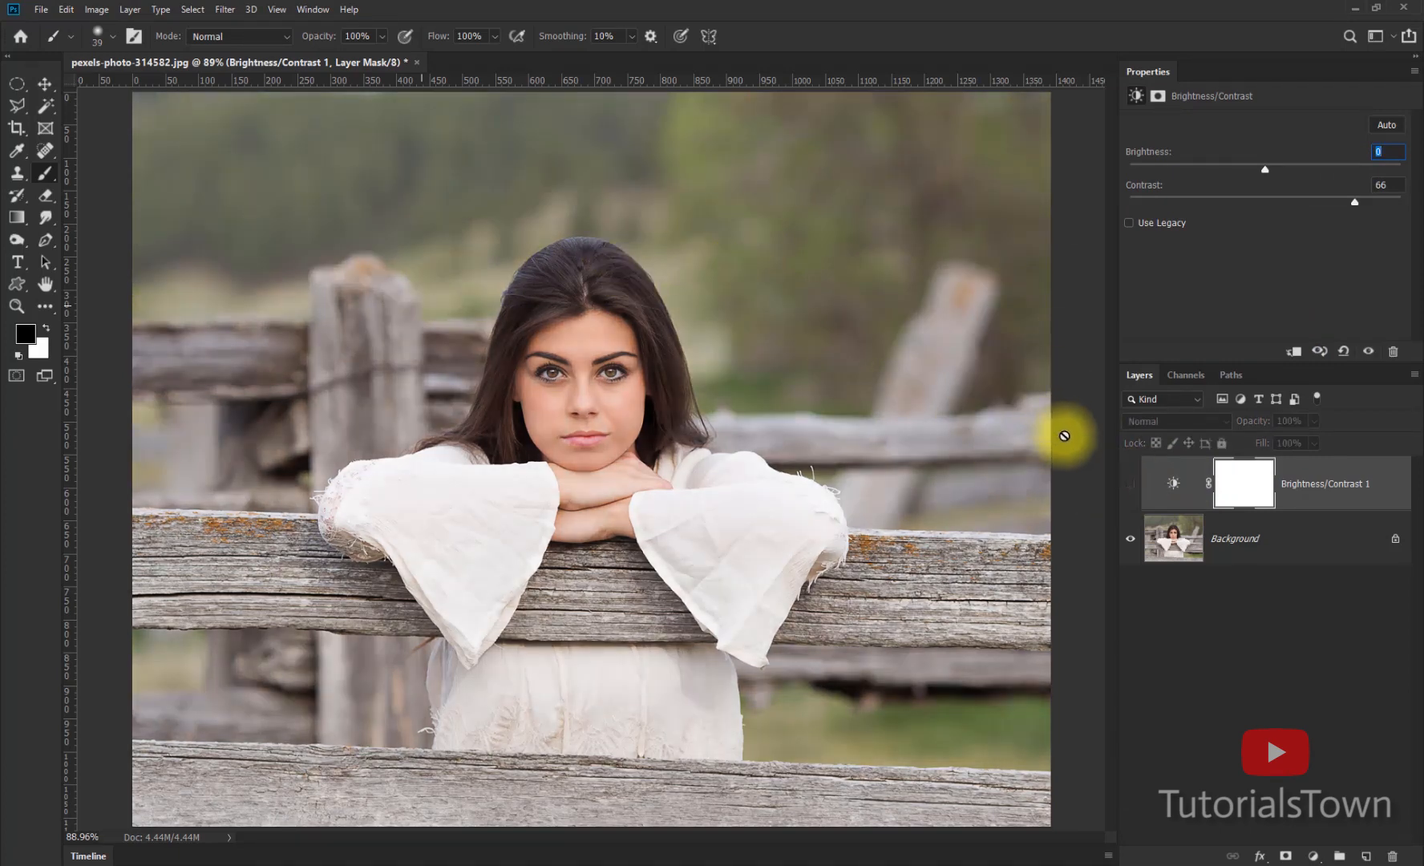
pyautogui.click(1130, 486)
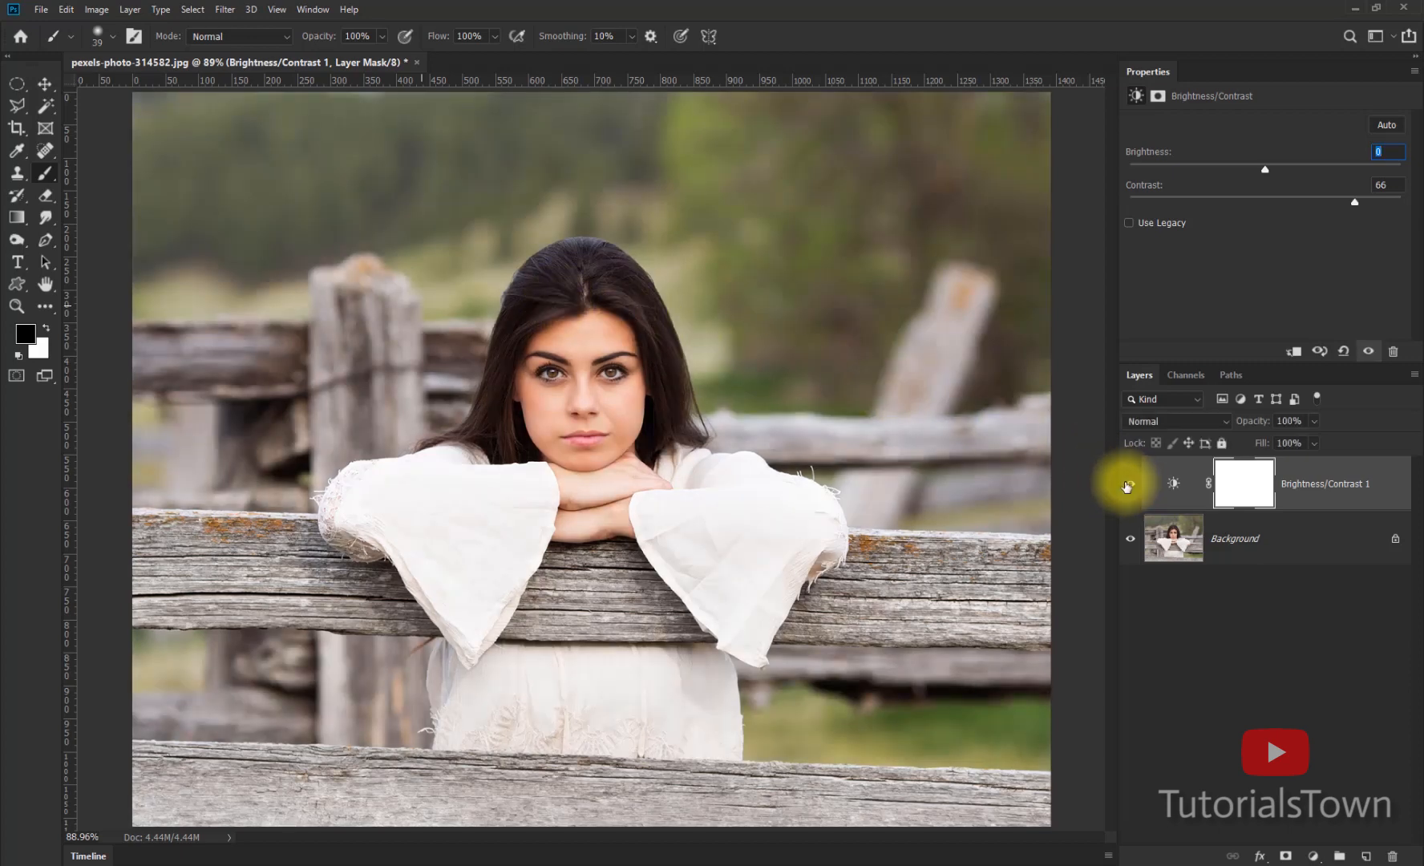
pyautogui.click(1128, 481)
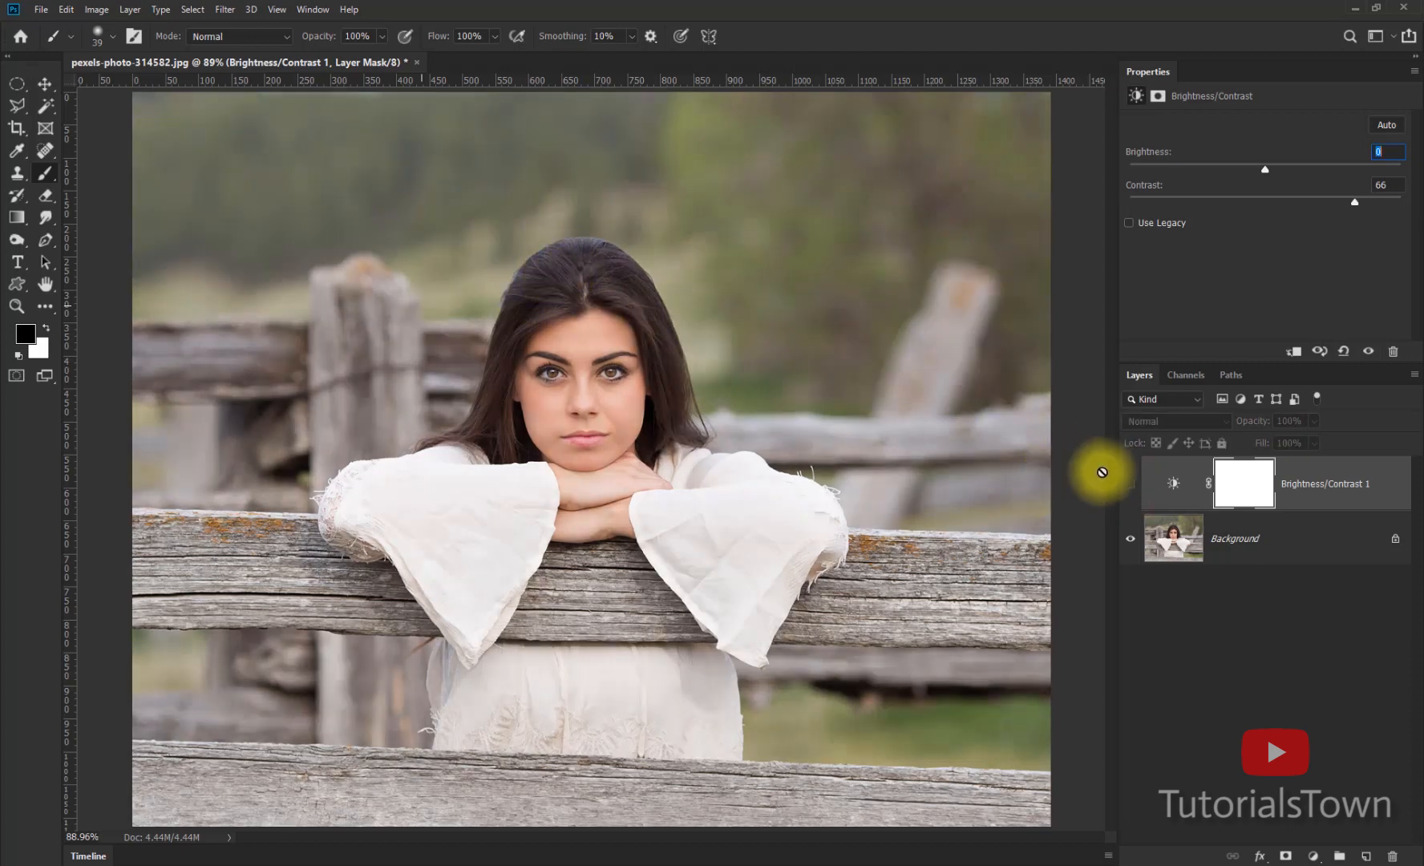
pyautogui.click(1130, 486)
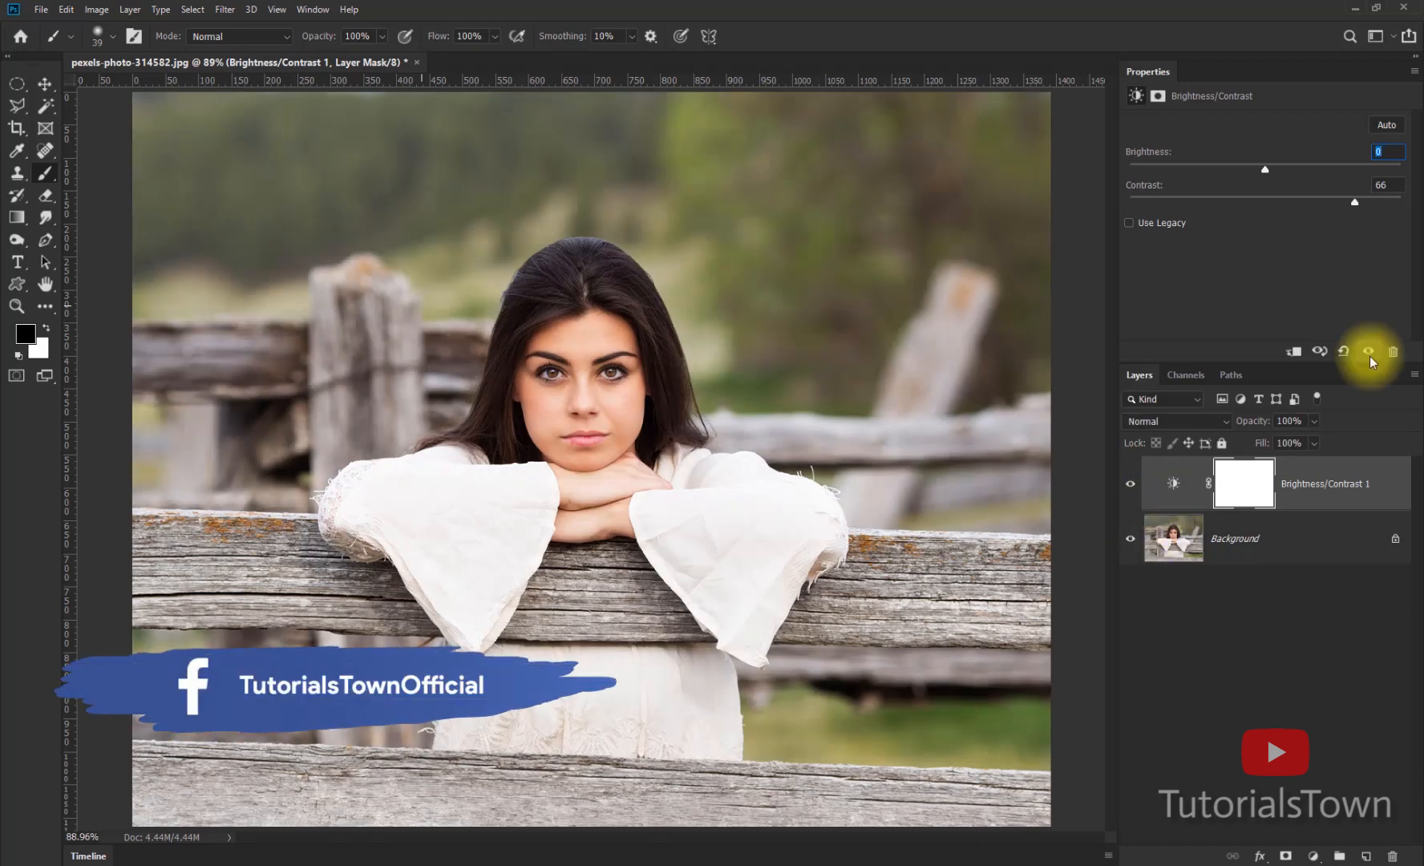
# Hide and show the contrast adjustment layer once more, and lower its contrast setting
pyautogui.click(1132, 487)
pyautogui.click(1133, 485)
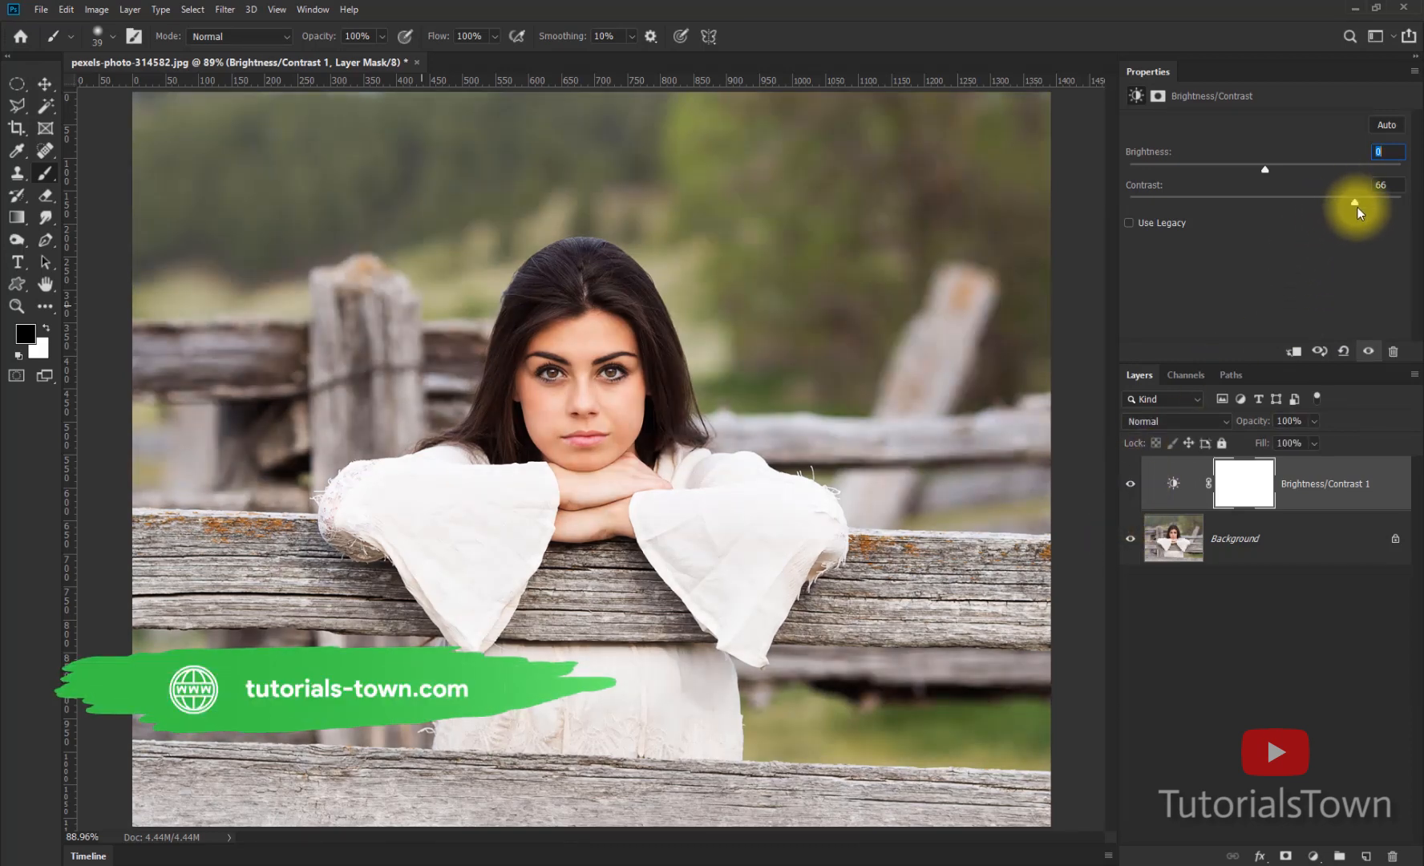
pyautogui.moveTo(1358, 207); pyautogui.dragTo(1314, 198)
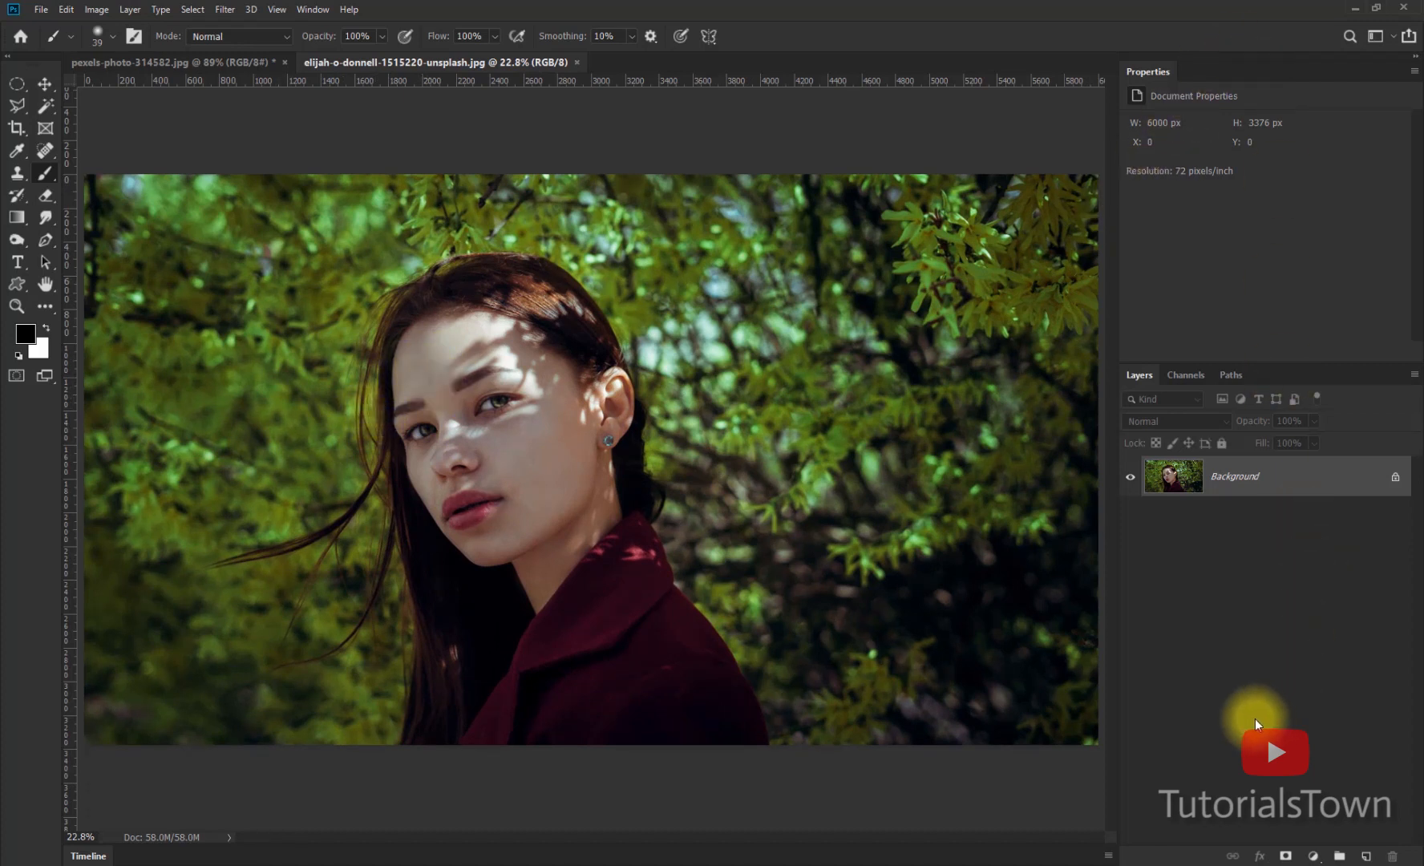
# Add a Brightness/Contrast adjustment layer to the elijah-o-donnell-1515220-unsplash.jpg portrait, set brightness to 106 and raise the contrast moderately
pyautogui.click(1309, 853)
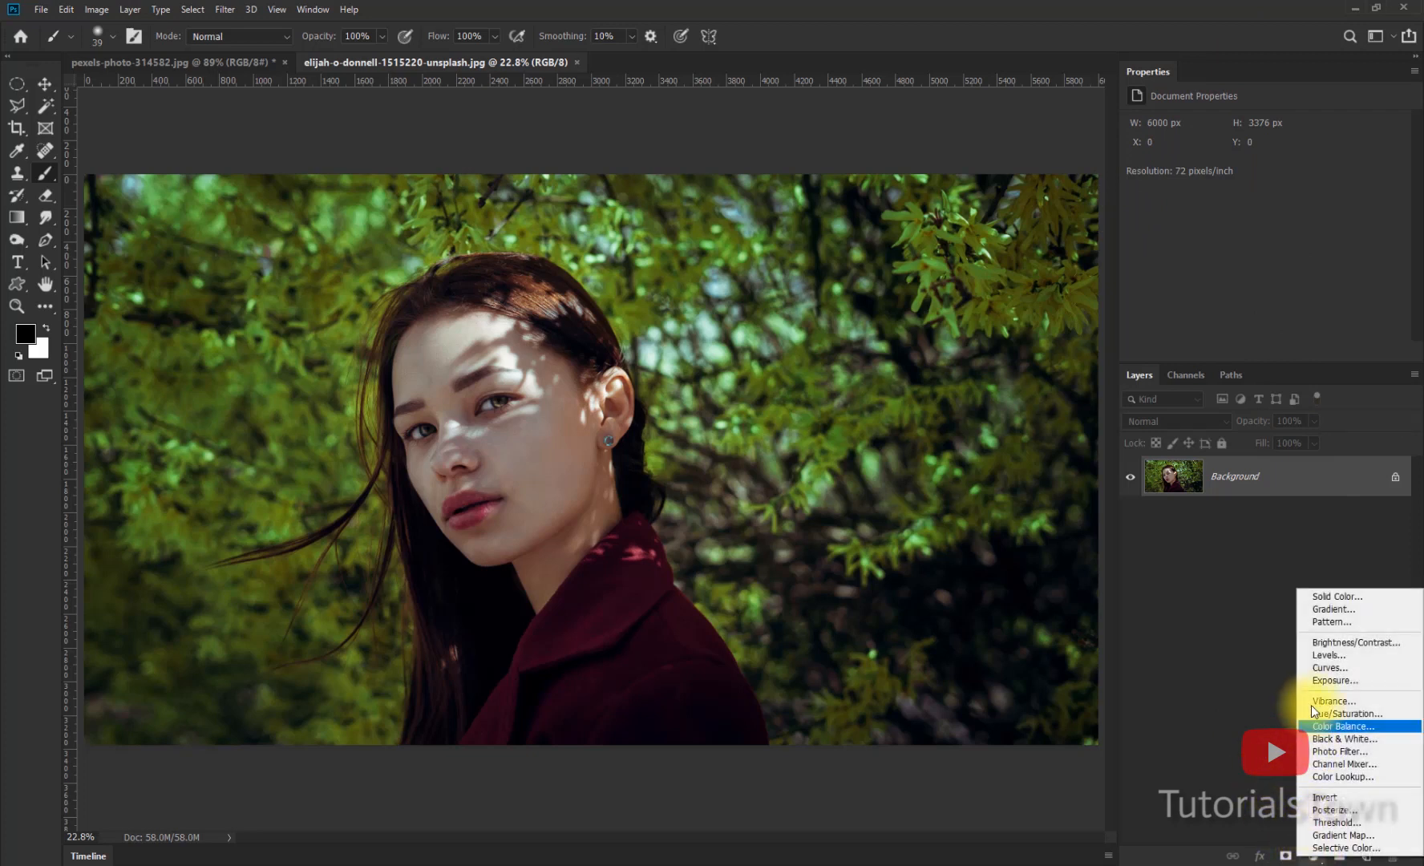
pyautogui.click(1329, 641)
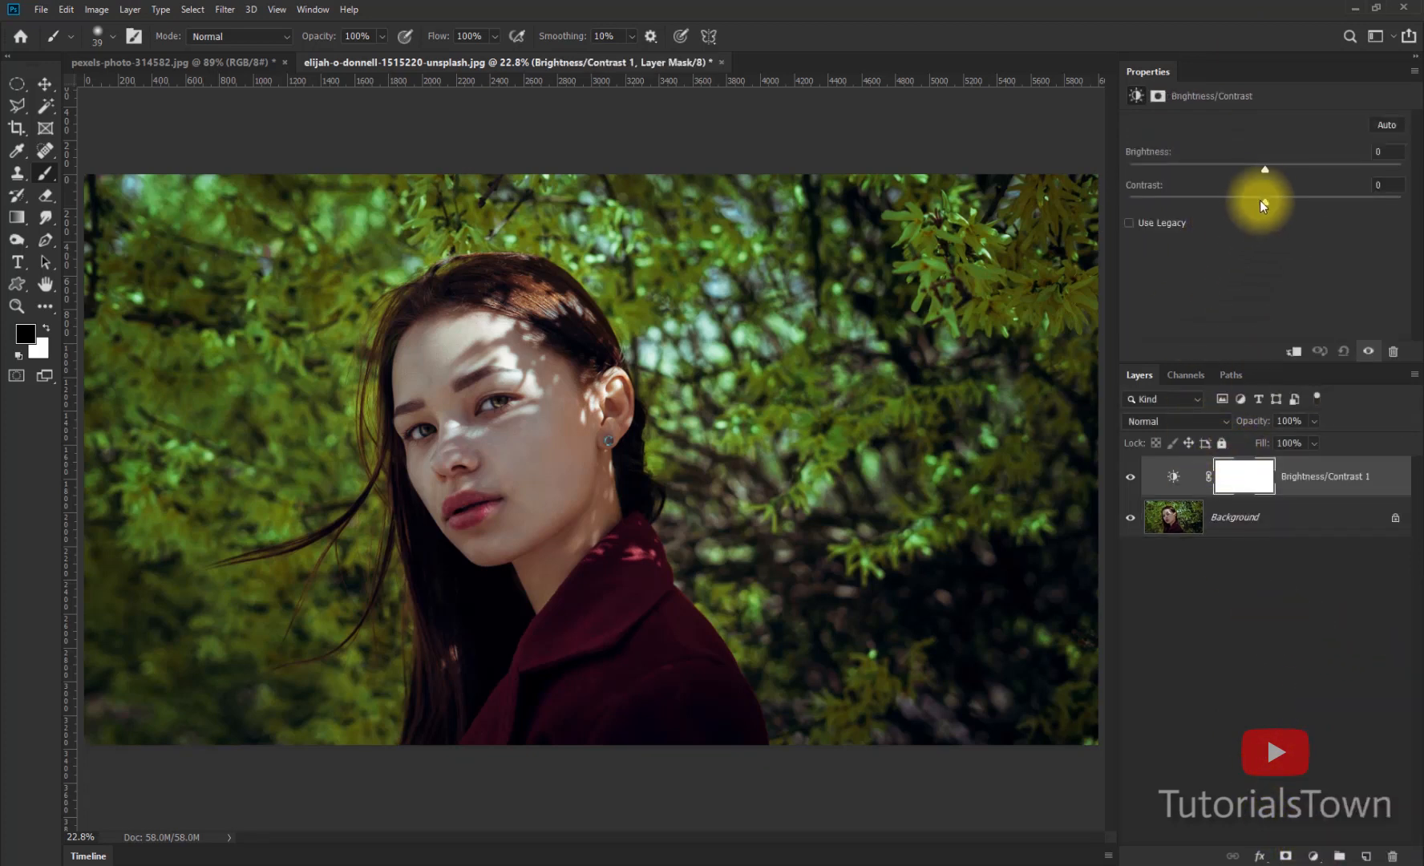
pyautogui.moveTo(1269, 171); pyautogui.dragTo(1364, 172)
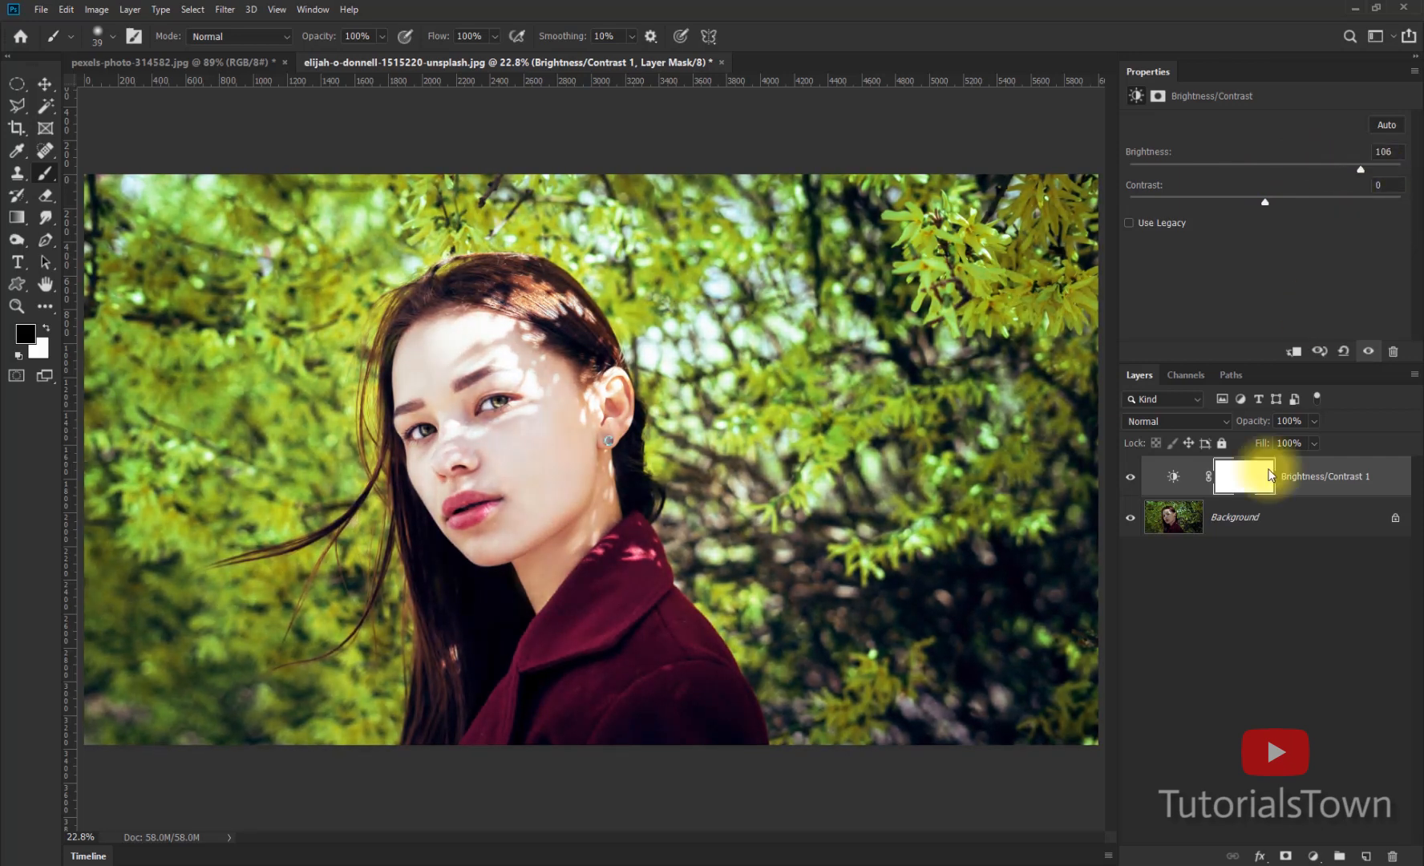
pyautogui.moveTo(1266, 200); pyautogui.dragTo(1283, 206)
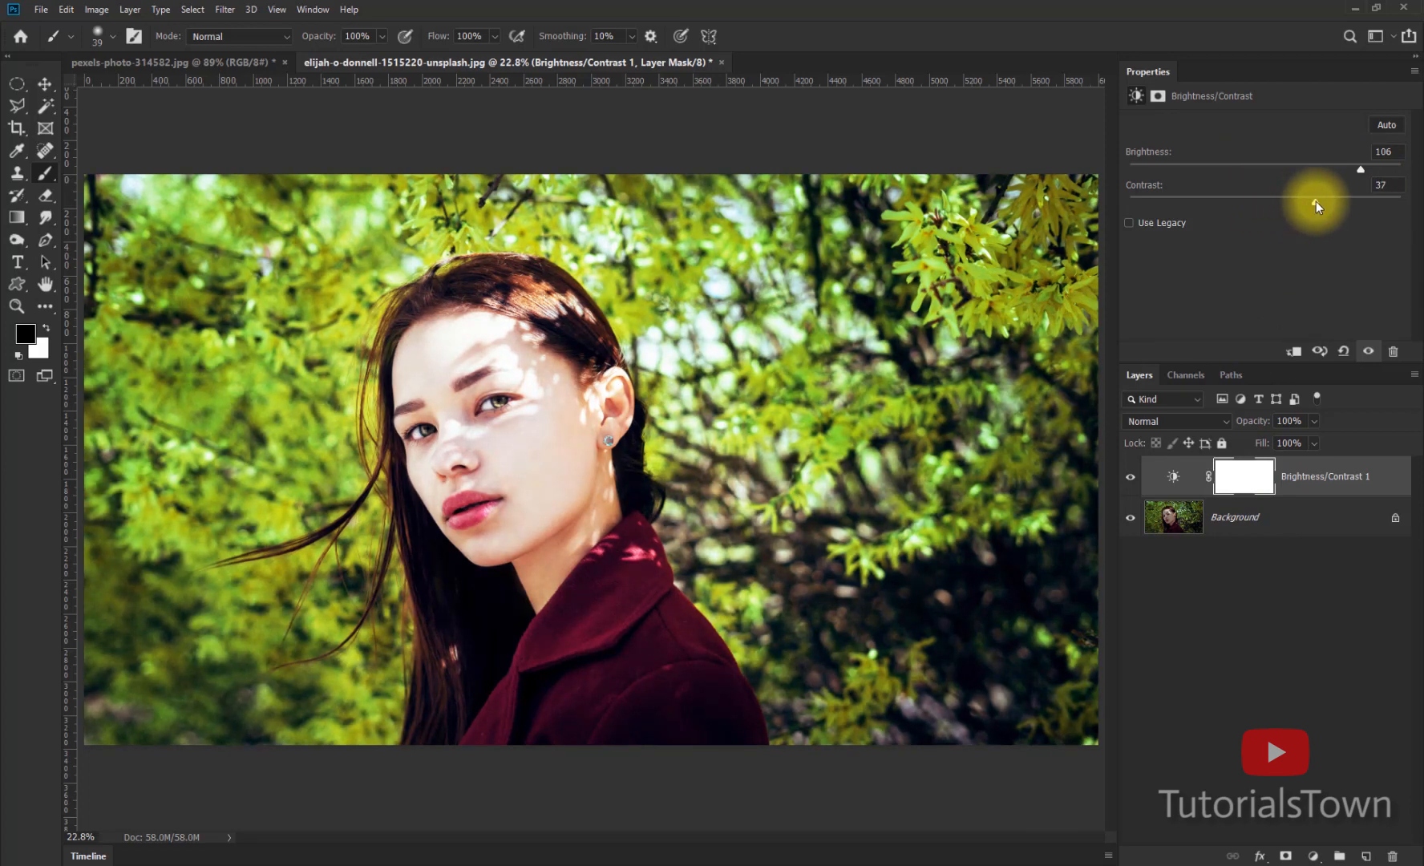
pyautogui.moveTo(1316, 201); pyautogui.dragTo(1338, 163)
# Target the adjustment layer's mask and set up a black brush with a size of 671 px and 5% flow
pyautogui.click(1244, 477)
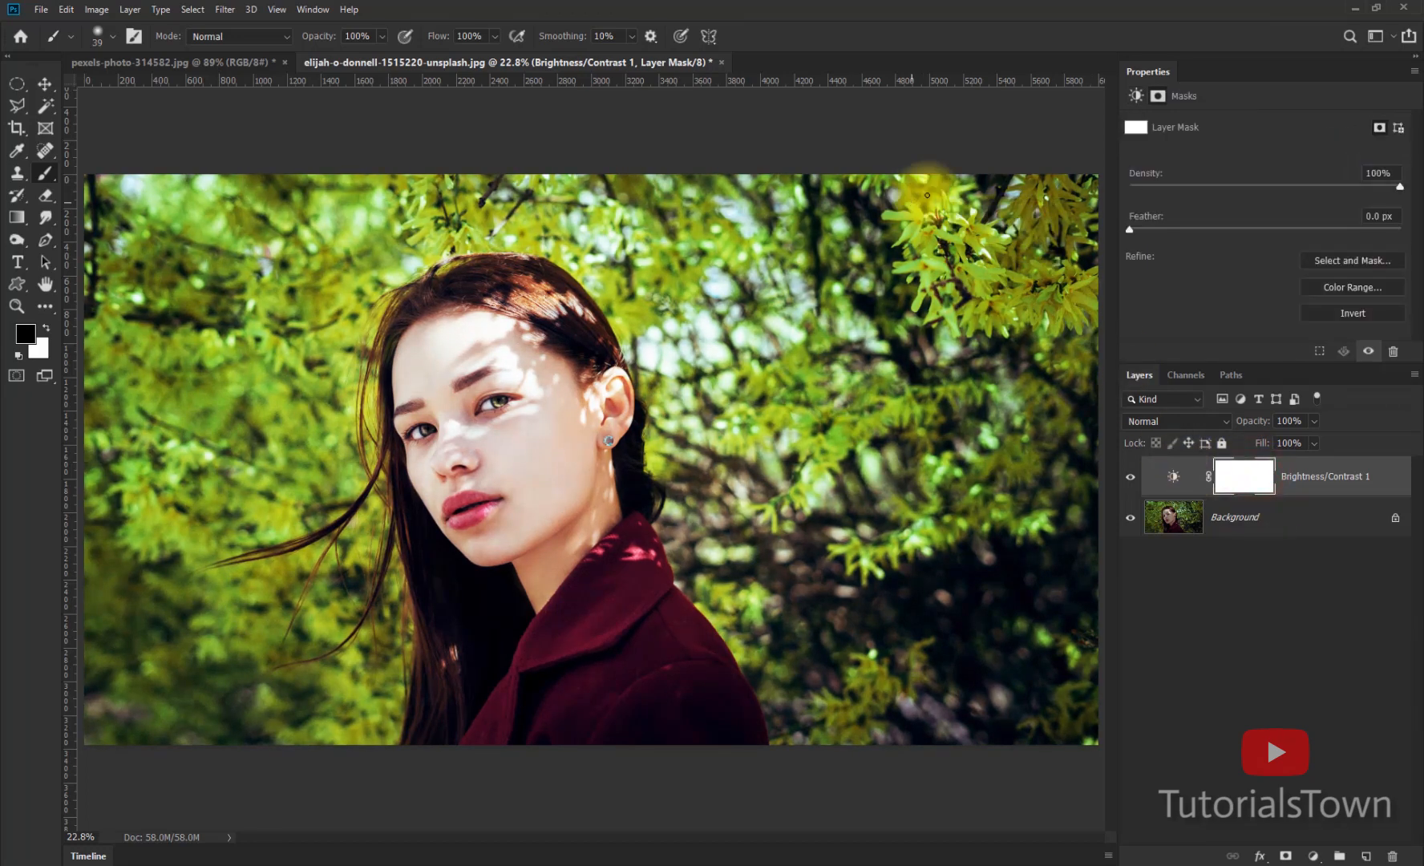
pyautogui.click(45, 174)
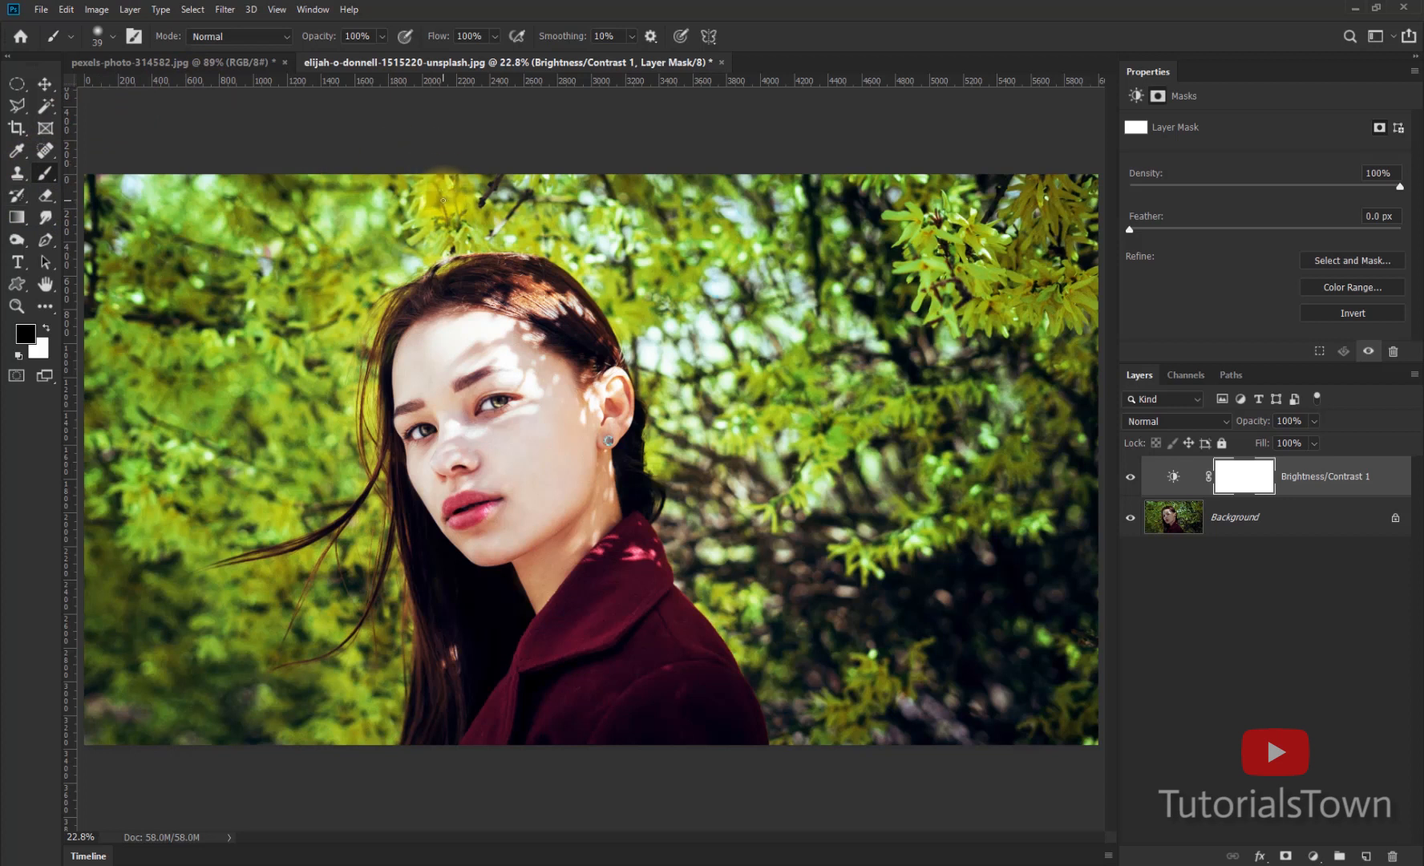
pyautogui.moveTo(376, 204); pyautogui.dragTo(405, 200)
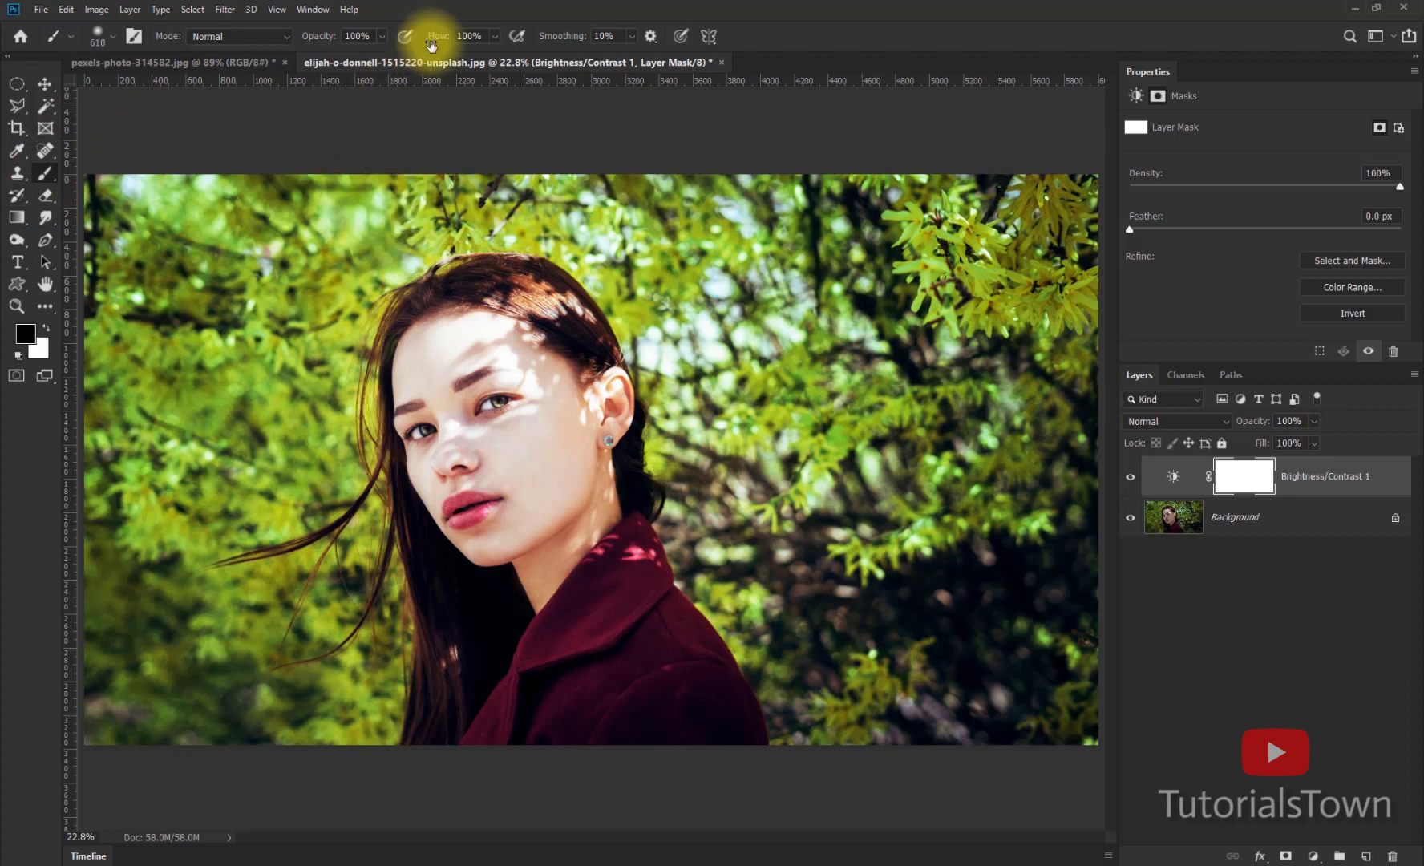
pyautogui.click(433, 38)
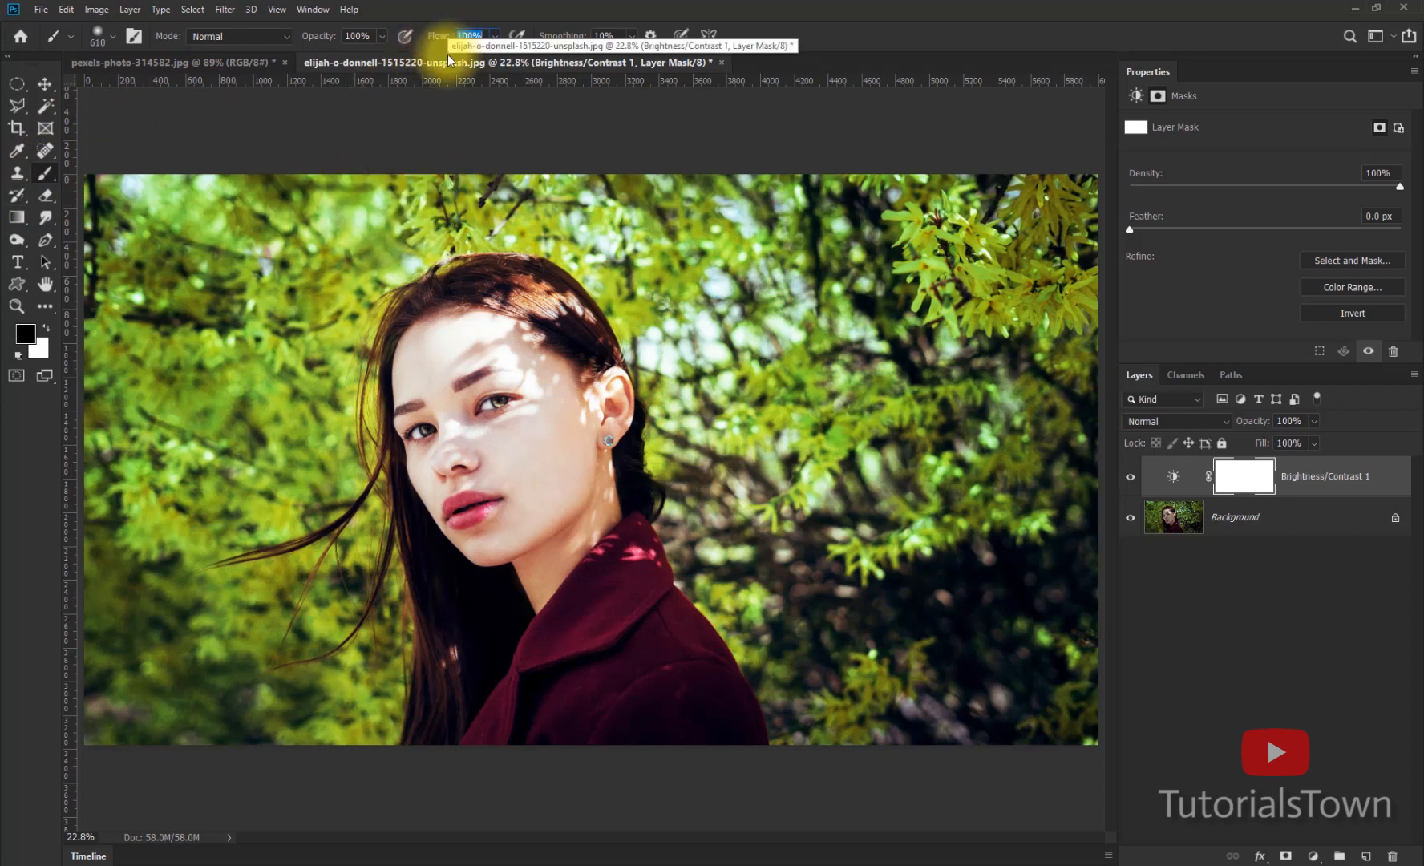
pyautogui.write('5')
pyautogui.press('Return')
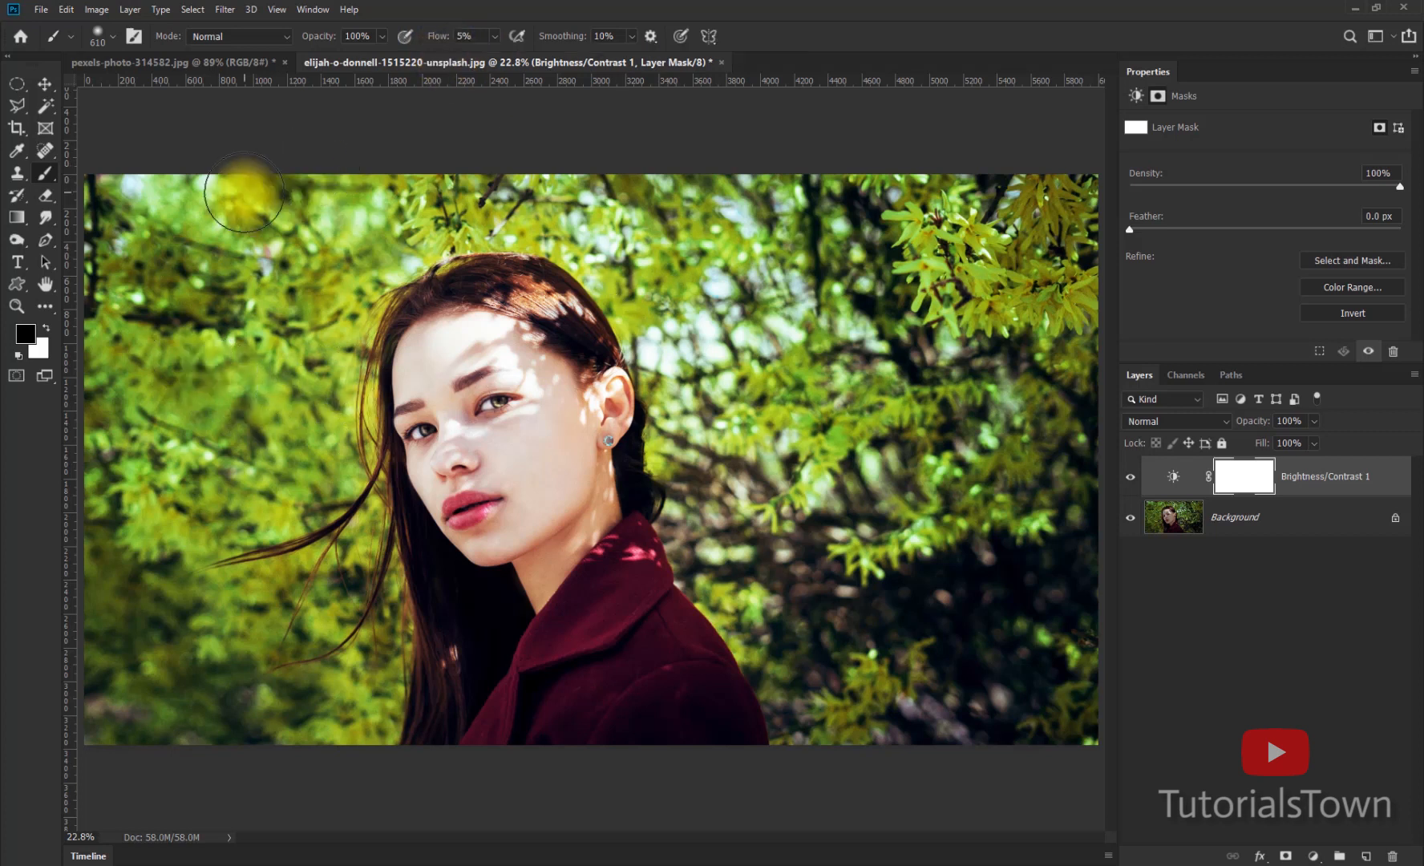
pyautogui.moveTo(202, 195); pyautogui.dragTo(209, 211)
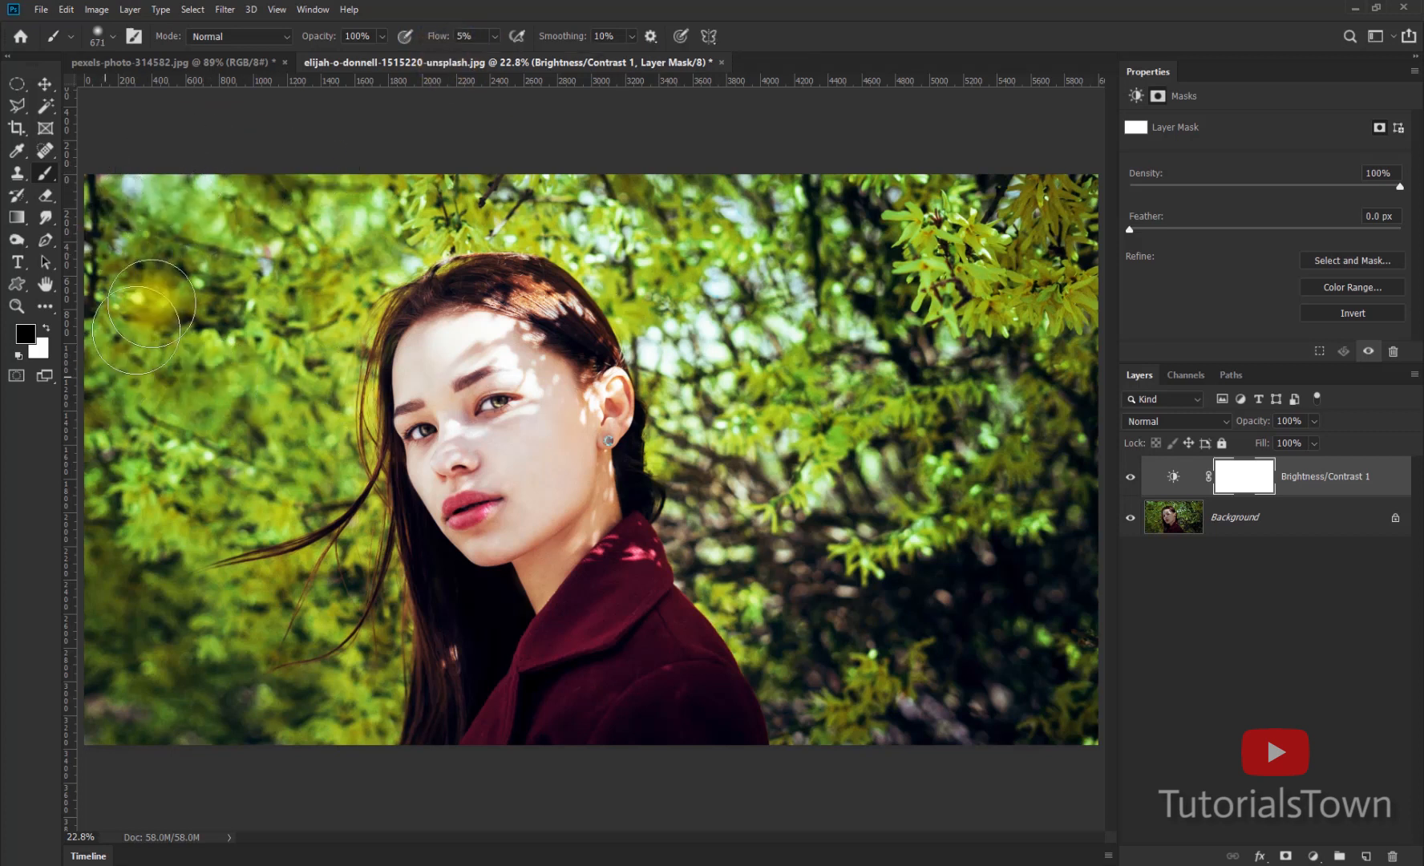
# Paint black on the mask over the foliage around the woman with a large soft brush, raising the flow to 10%
pyautogui.moveTo(136, 446)
pyautogui.mouseDown()
pyautogui.moveTo(91, 717)
pyautogui.moveTo(178, 747)
pyautogui.moveTo(217, 692)
pyautogui.moveTo(163, 643)
pyautogui.moveTo(89, 612)
pyautogui.moveTo(193, 649)
pyautogui.moveTo(224, 693)
pyautogui.moveTo(174, 717)
pyautogui.moveTo(123, 649)
pyautogui.moveTo(143, 574)
pyautogui.moveTo(100, 520)
pyautogui.moveTo(110, 226)
pyautogui.moveTo(178, 288)
pyautogui.moveTo(242, 163)
pyautogui.moveTo(316, 154)
pyautogui.moveTo(290, 176)
pyautogui.moveTo(845, 166)
pyautogui.moveTo(882, 193)
pyautogui.mouseUp()
pyautogui.moveTo(938, 369)
pyautogui.mouseDown()
pyautogui.moveTo(888, 281)
pyautogui.moveTo(918, 385)
pyautogui.moveTo(946, 372)
pyautogui.moveTo(1007, 261)
pyautogui.moveTo(1004, 184)
pyautogui.moveTo(983, 241)
pyautogui.moveTo(1003, 182)
pyautogui.moveTo(1045, 465)
pyautogui.moveTo(1038, 590)
pyautogui.moveTo(959, 619)
pyautogui.moveTo(953, 687)
pyautogui.mouseUp()
pyautogui.moveTo(897, 596)
pyautogui.mouseDown()
pyautogui.moveTo(961, 697)
pyautogui.moveTo(962, 726)
pyautogui.mouseUp()
pyautogui.moveTo(1106, 340)
pyautogui.mouseDown()
pyautogui.moveTo(1101, 401)
pyautogui.moveTo(866, 225)
pyautogui.moveTo(966, 405)
pyautogui.moveTo(989, 562)
pyautogui.moveTo(1128, 462)
pyautogui.mouseUp()
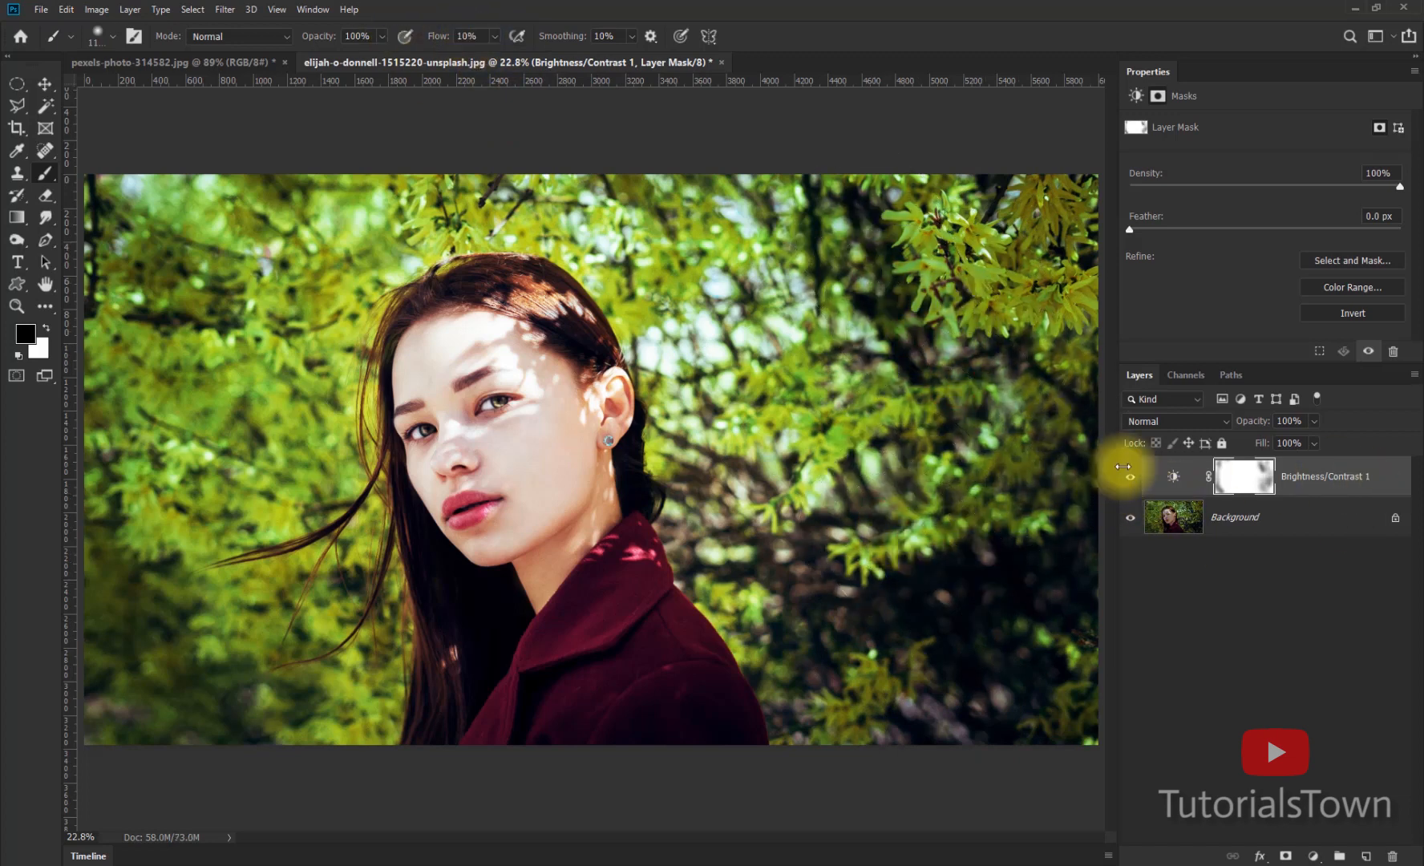
pyautogui.moveTo(165, 398)
pyautogui.mouseDown()
pyautogui.moveTo(128, 526)
pyautogui.moveTo(248, 725)
pyautogui.moveTo(345, 755)
pyautogui.mouseUp()
pyautogui.moveTo(678, 690)
pyautogui.mouseDown()
pyautogui.moveTo(588, 757)
pyautogui.moveTo(694, 465)
pyautogui.mouseUp()
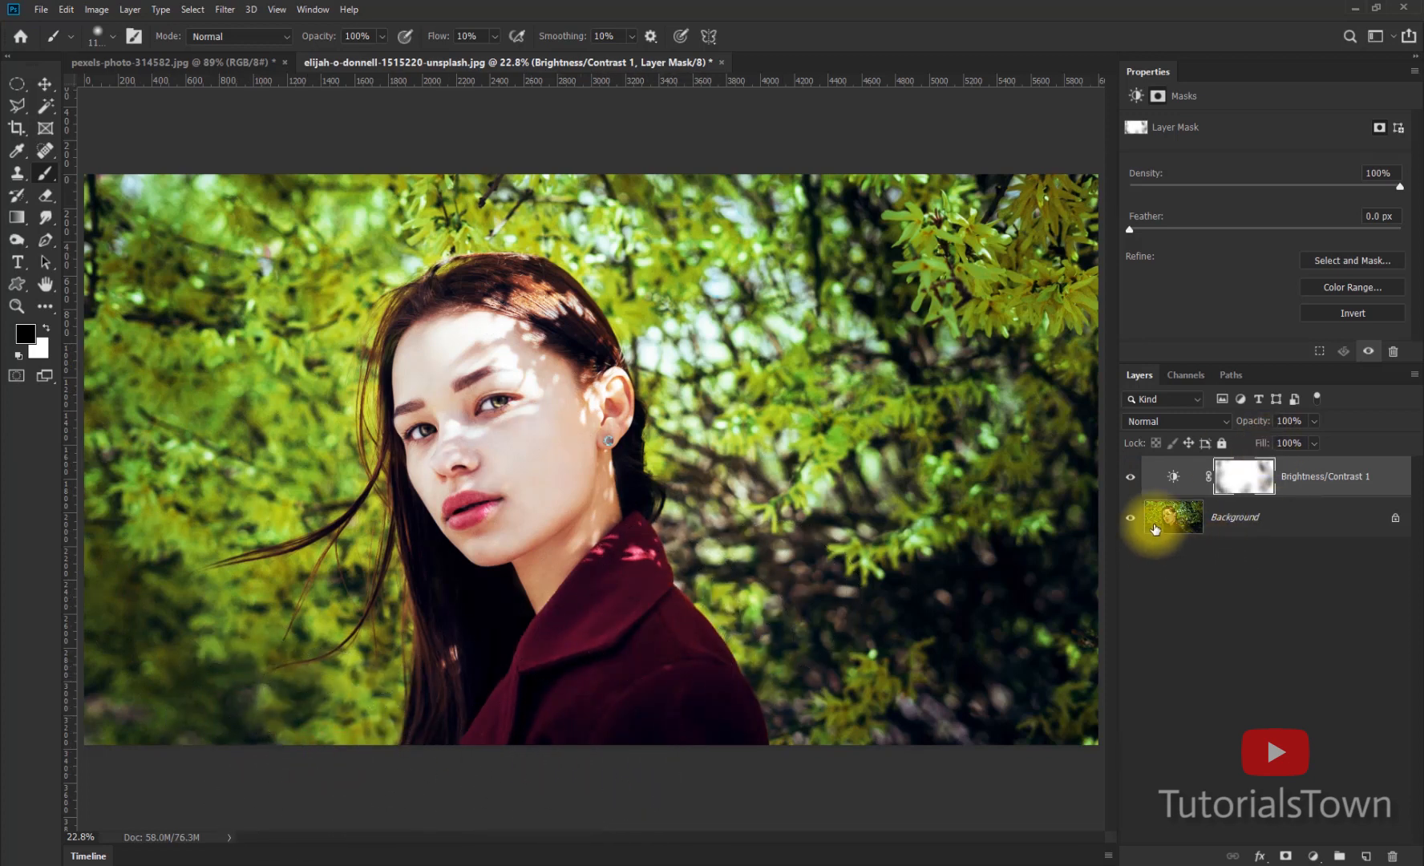
# Compare the portrait with the masked Brightness/Contrast layer hidden and shown, examining the face
pyautogui.click(1132, 476)
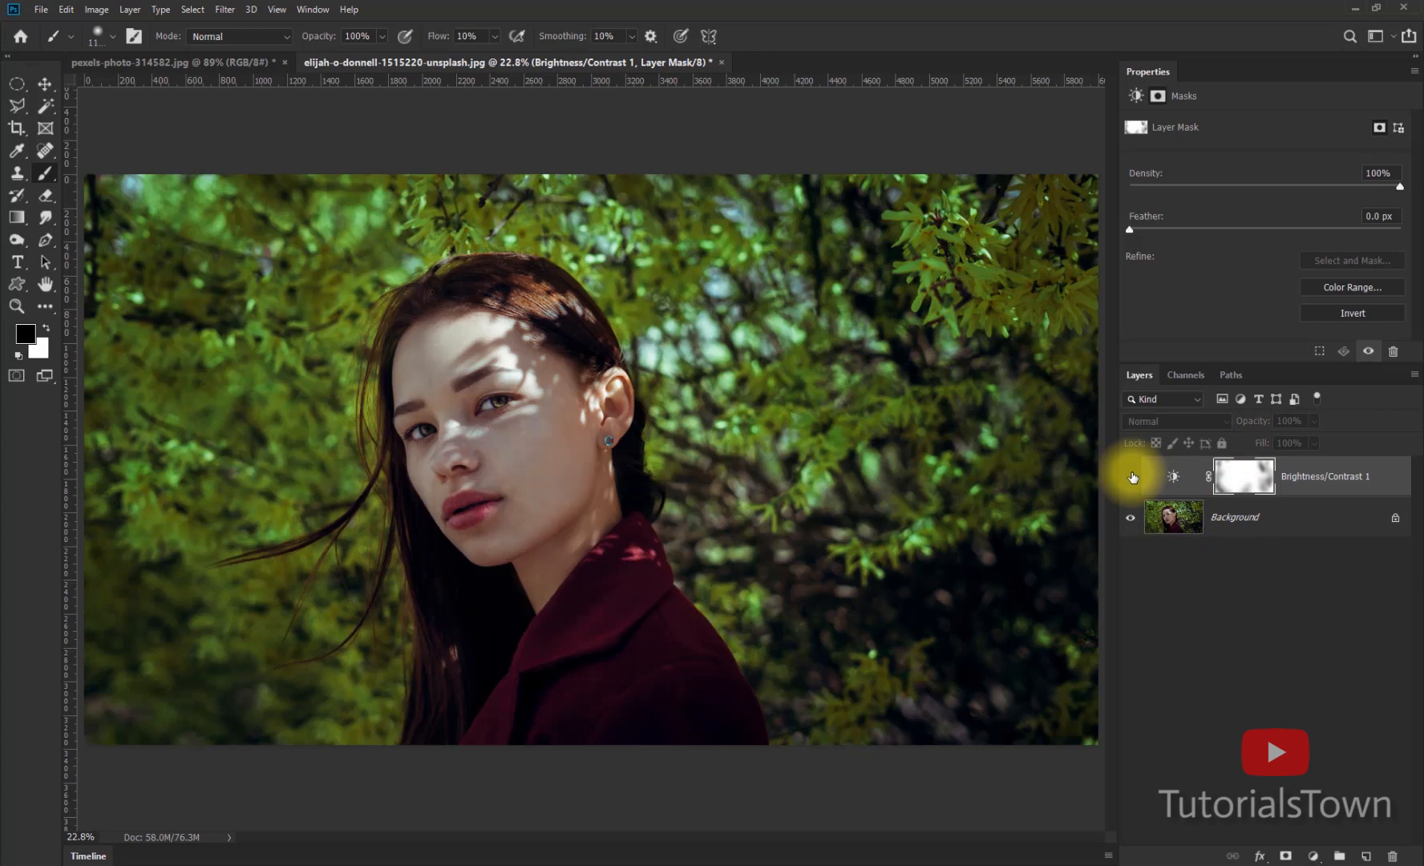
pyautogui.click(1132, 477)
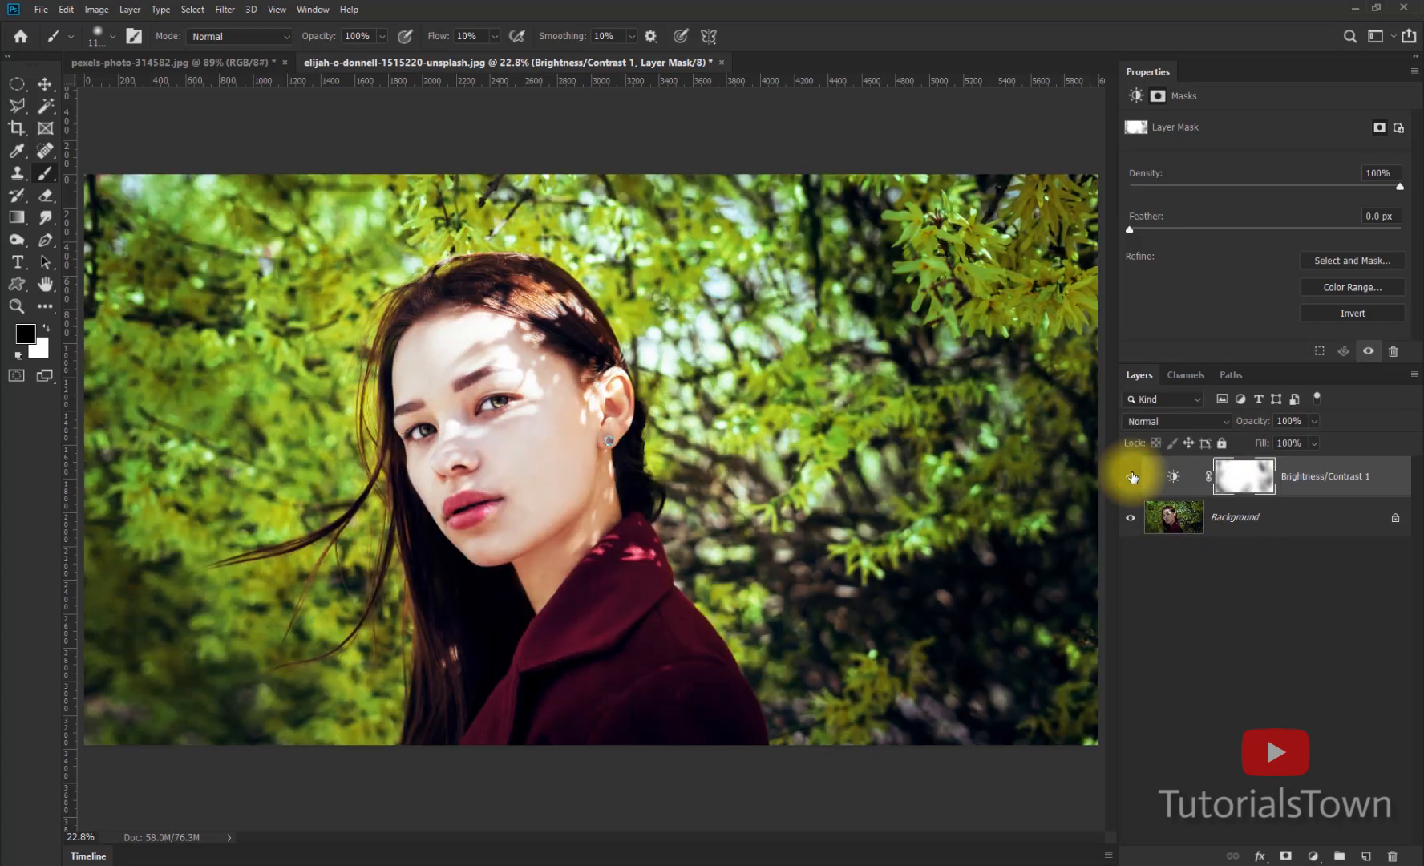
pyautogui.moveTo(454, 386)
pyautogui.mouseDown()
pyautogui.moveTo(537, 397)
pyautogui.moveTo(477, 413)
pyautogui.moveTo(515, 469)
pyautogui.moveTo(473, 545)
pyautogui.mouseUp()
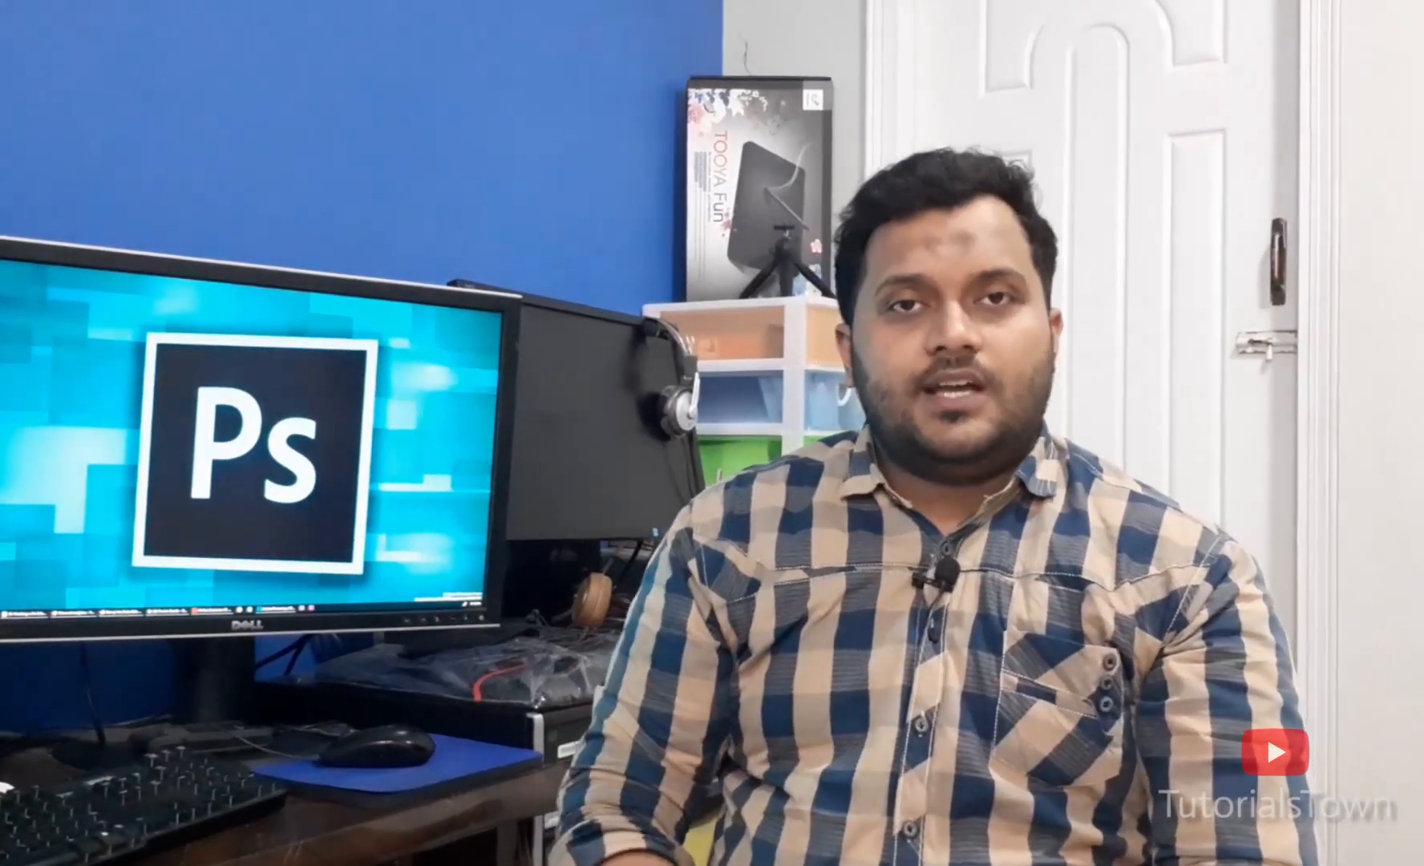